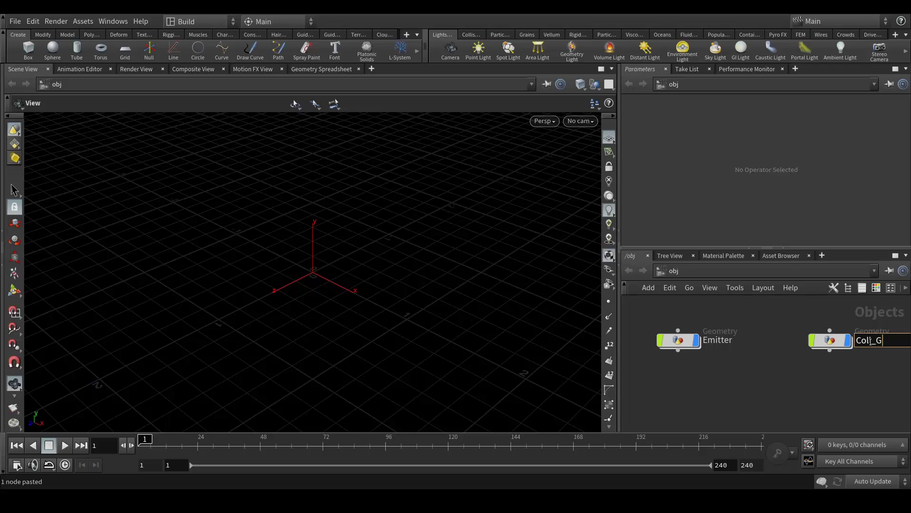
- Finish naming the second geometry object Coll_Geo and go inside the Emitter object's network
{"action": "type", "text": "o"}
{"action": "key", "text": "Return"}
{"action": "middle_click_drag", "start_coordinate": [752, 378], "coordinate": [779, 404]}
{"action": "double_click", "coordinate": [707, 368]}
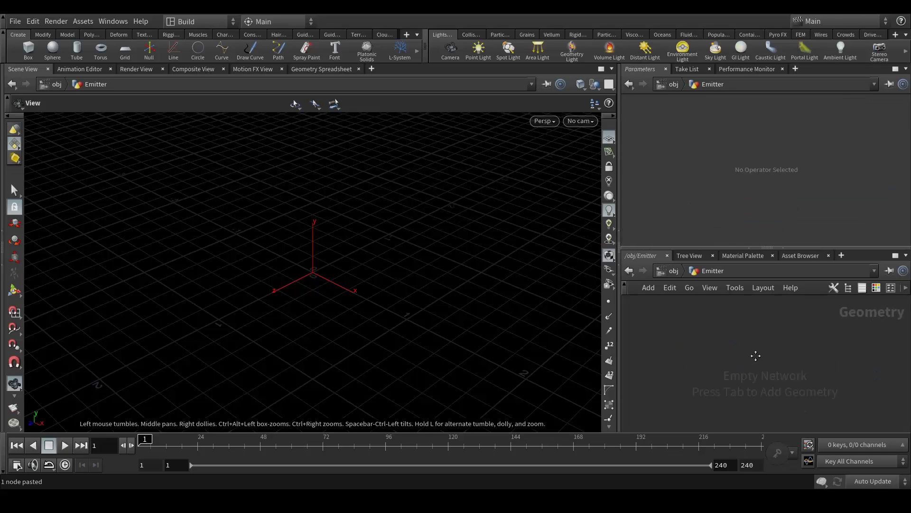
- Add a Sphere node to the Emitter network and set its primitive type to Polygon
{"action": "key", "text": "Tab"}
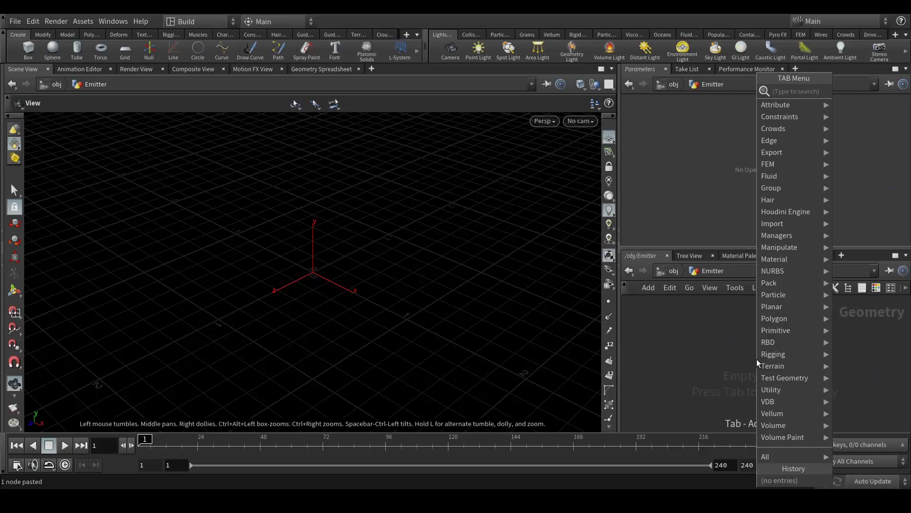
{"action": "type", "text": "sph"}
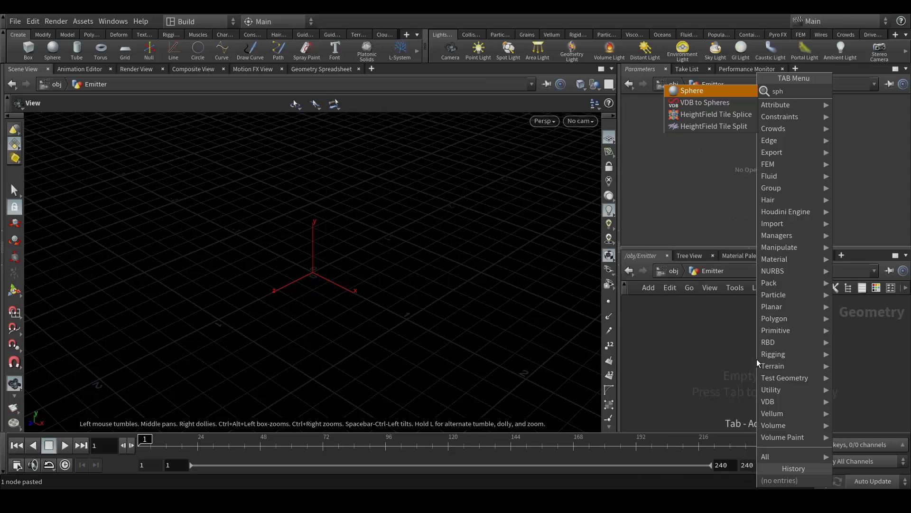
{"action": "key", "text": "Return"}
{"action": "left_click", "coordinate": [757, 359]}
{"action": "left_click_drag", "start_coordinate": [757, 359], "coordinate": [754, 329]}
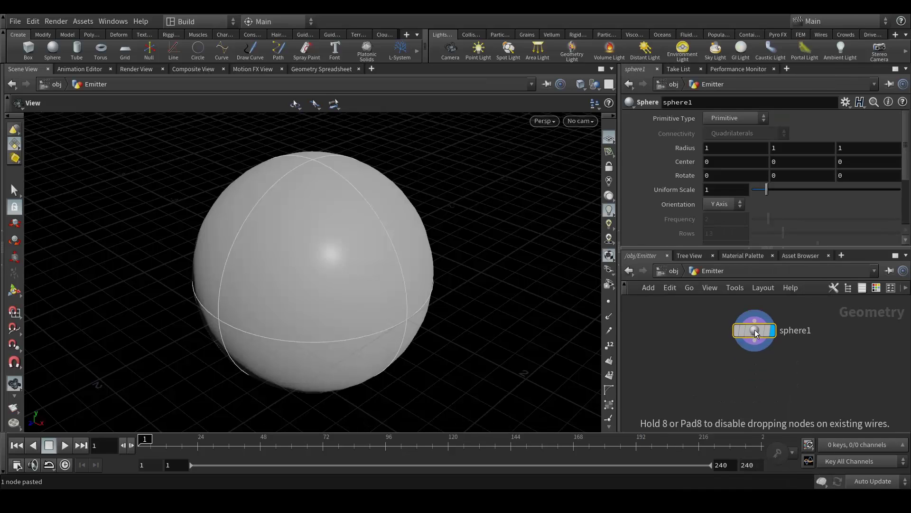
{"action": "left_click", "coordinate": [728, 118]}
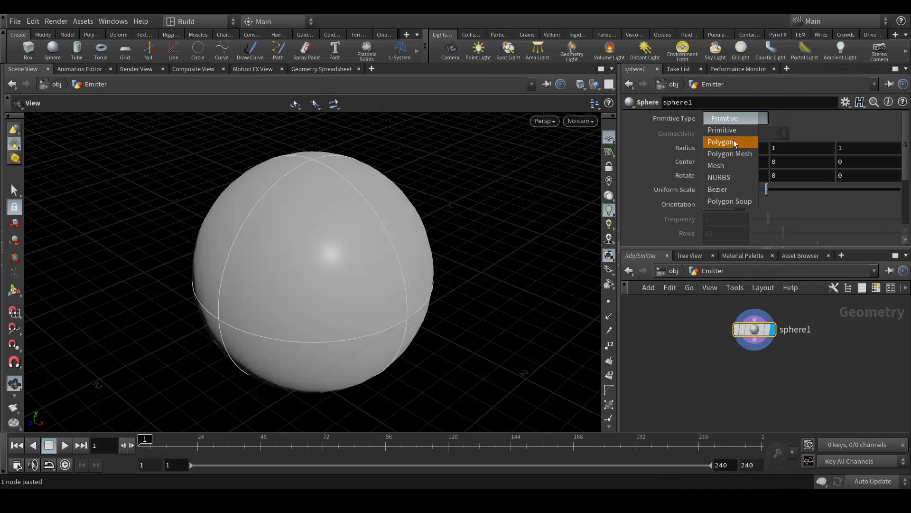
{"action": "left_click", "coordinate": [733, 140]}
- Connect a Transform node after the sphere, set its uniform scale to 0.2, and display its result
{"action": "left_click", "coordinate": [759, 317]}
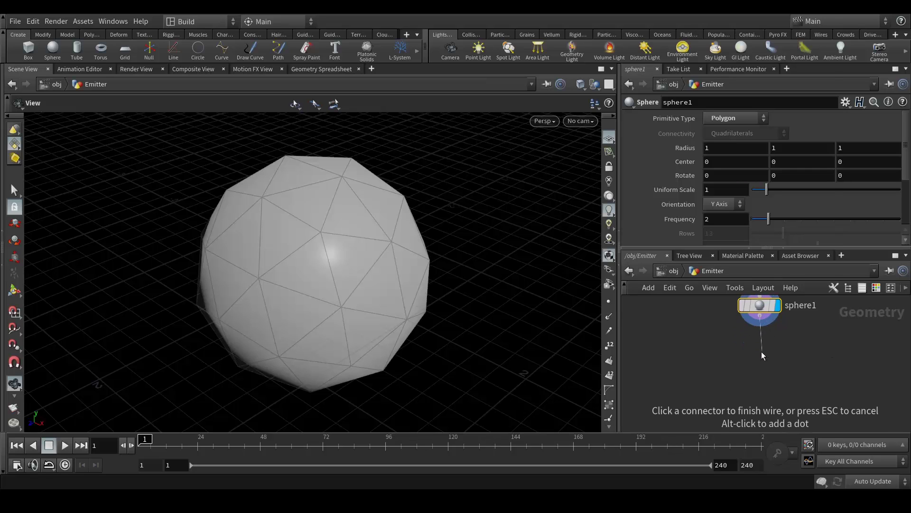
{"action": "left_click", "coordinate": [762, 352]}
{"action": "type", "text": "tra"}
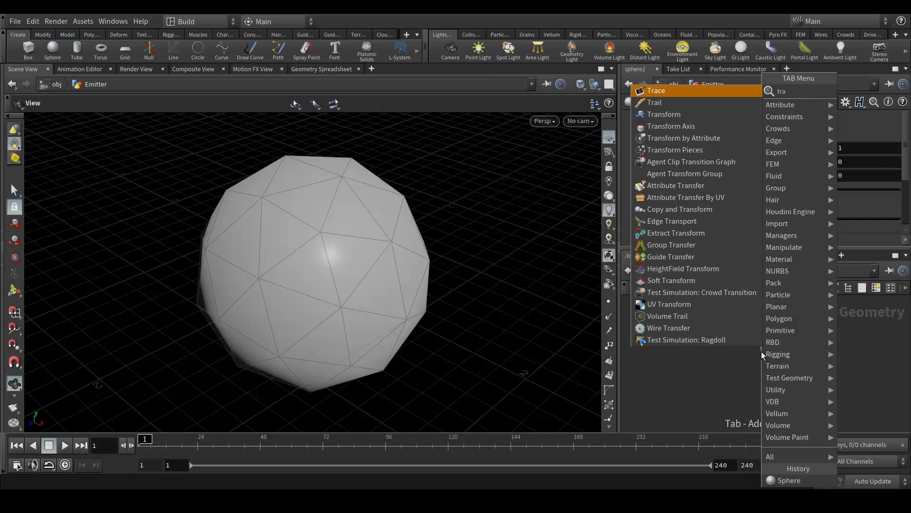
{"action": "key", "text": "Down"}
{"action": "key", "text": "Down"}
{"action": "key", "text": "Return"}
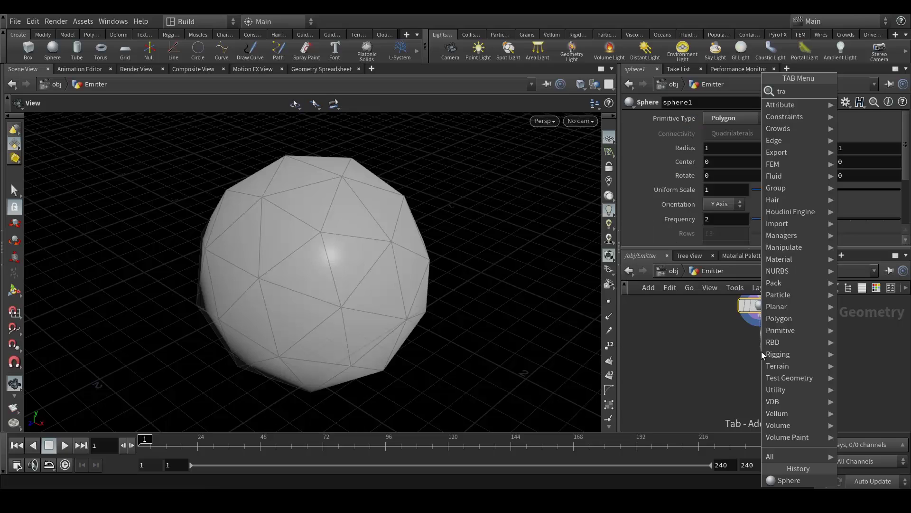
{"action": "left_click", "coordinate": [705, 220]}
{"action": "type", "text": "0.2"}
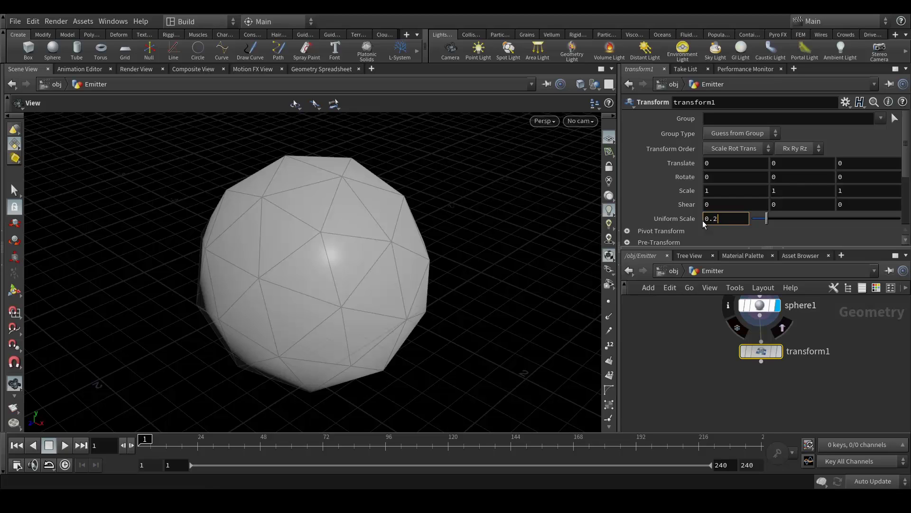
{"action": "key", "text": "Return"}
{"action": "left_click", "coordinate": [781, 351]}
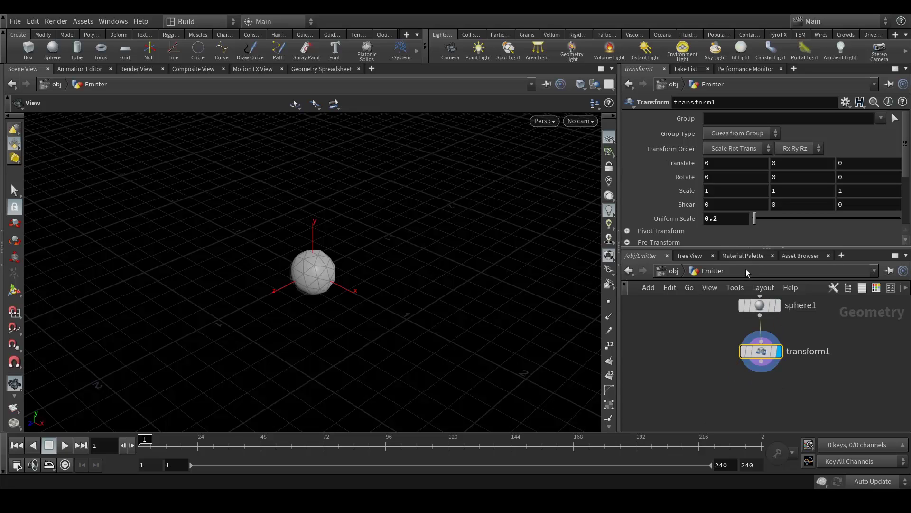
- Raise the sphere node's frequency to 4
{"action": "left_click", "coordinate": [763, 304]}
{"action": "middle_click_drag", "start_coordinate": [861, 327], "coordinate": [859, 354]}
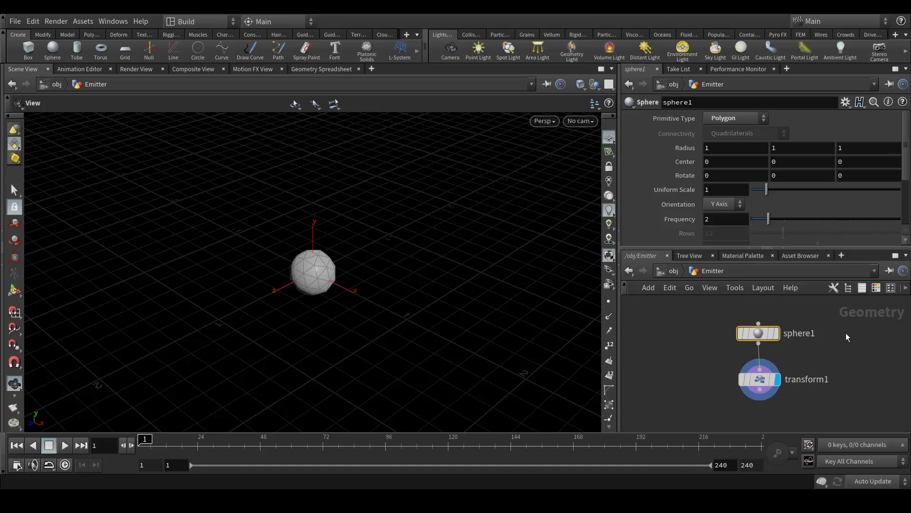
{"action": "left_click_drag", "start_coordinate": [770, 220], "coordinate": [801, 219]}
- Add a FLIP Source node, wire the Transform node's output into it, and display its result
{"action": "middle_click_drag", "start_coordinate": [831, 354], "coordinate": [829, 313]}
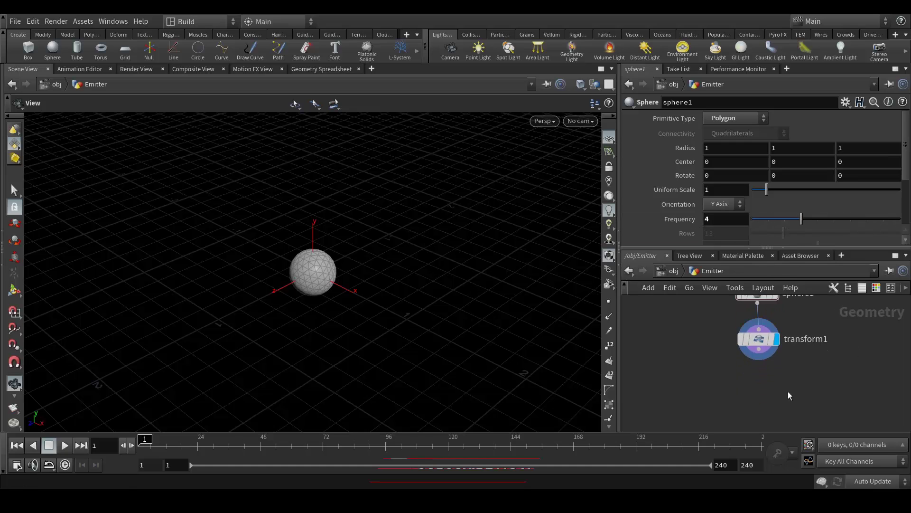
{"action": "key", "text": "Tab"}
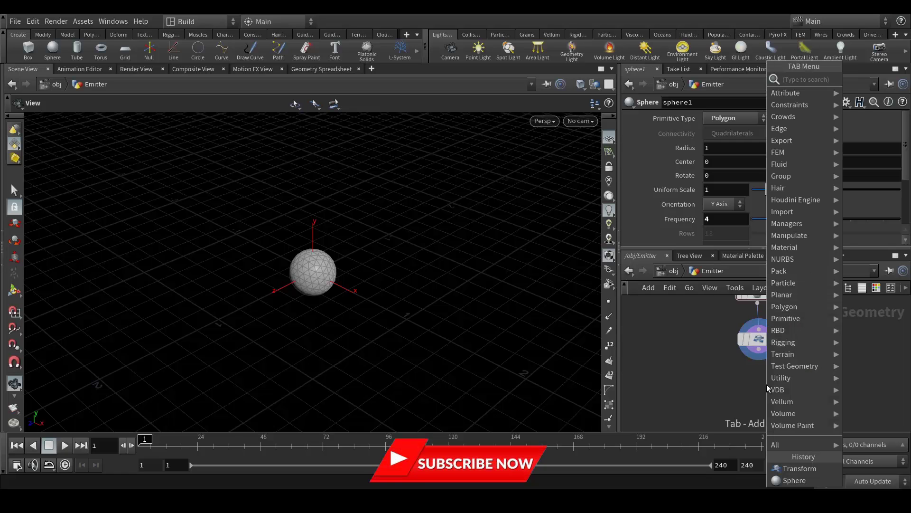
{"action": "type", "text": "flip"}
{"action": "key", "text": "Return"}
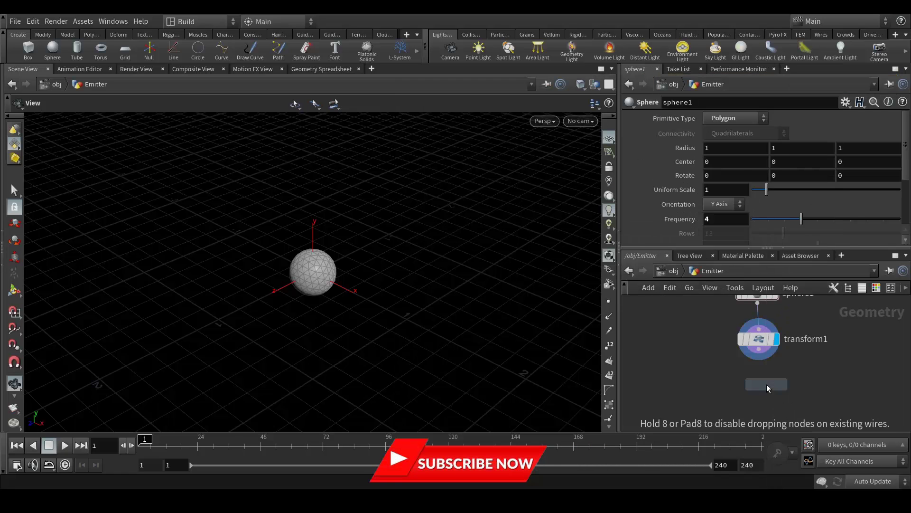
{"action": "left_click", "coordinate": [767, 384]}
{"action": "left_click_drag", "start_coordinate": [760, 350], "coordinate": [764, 397]}
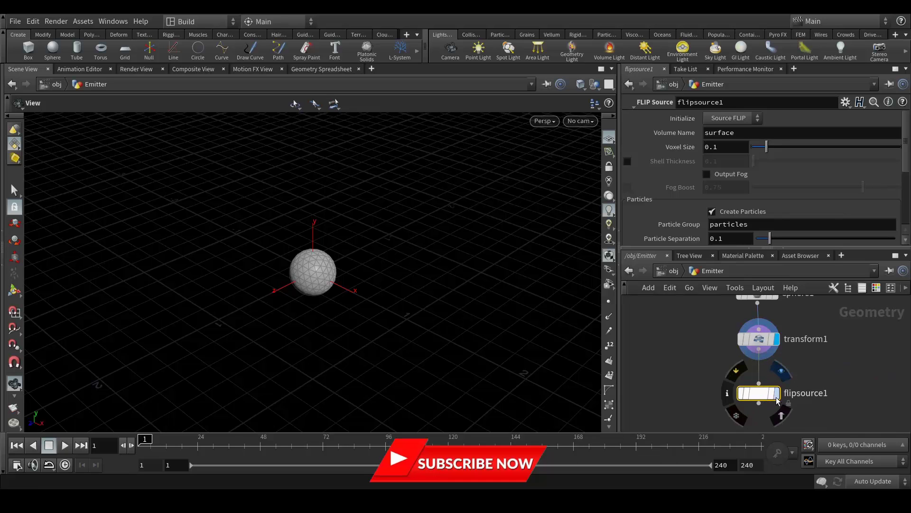
{"action": "left_click", "coordinate": [777, 393]}
- Set the FLIP Source node's voxel size to 0.02
{"action": "scroll", "coordinate": [314, 305], "scroll_direction": "up", "scroll_amount": 8}
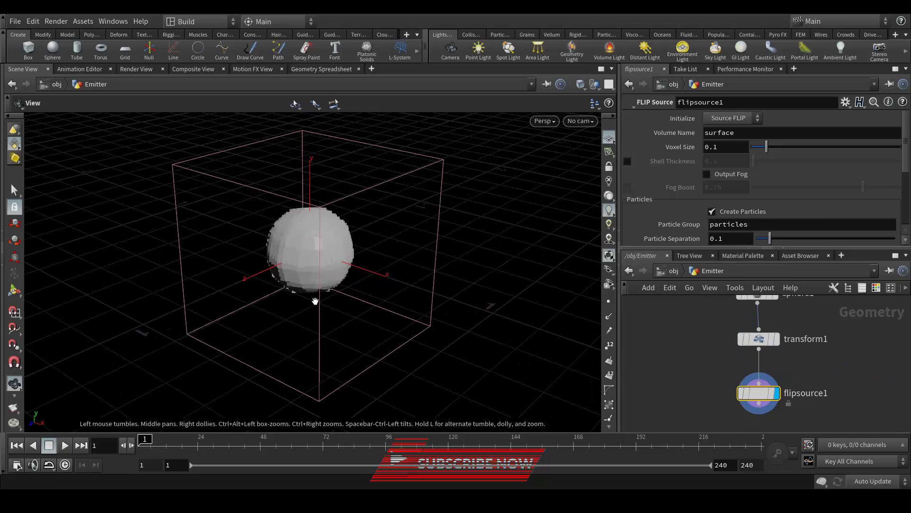
{"action": "left_click_drag", "start_coordinate": [350, 228], "coordinate": [378, 243]}
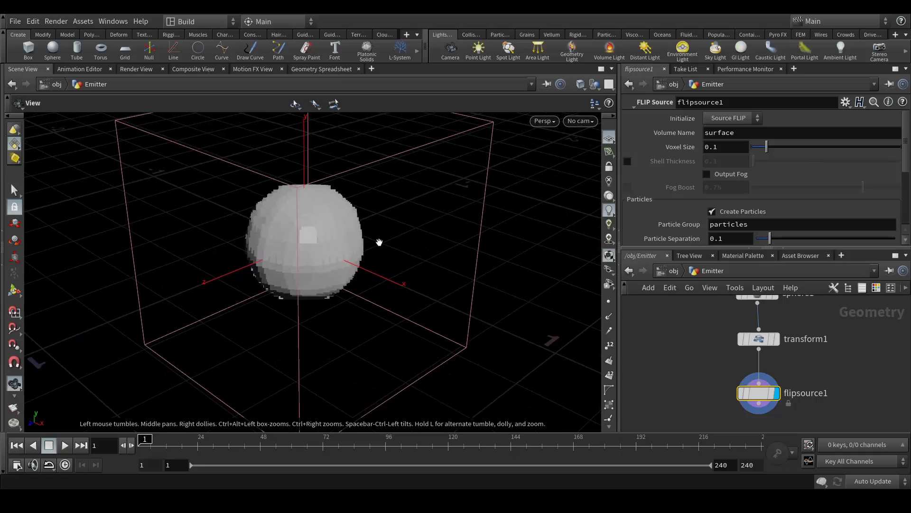
{"action": "left_click_drag", "start_coordinate": [331, 291], "coordinate": [327, 270]}
{"action": "scroll", "coordinate": [303, 240], "scroll_direction": "down", "scroll_amount": 4}
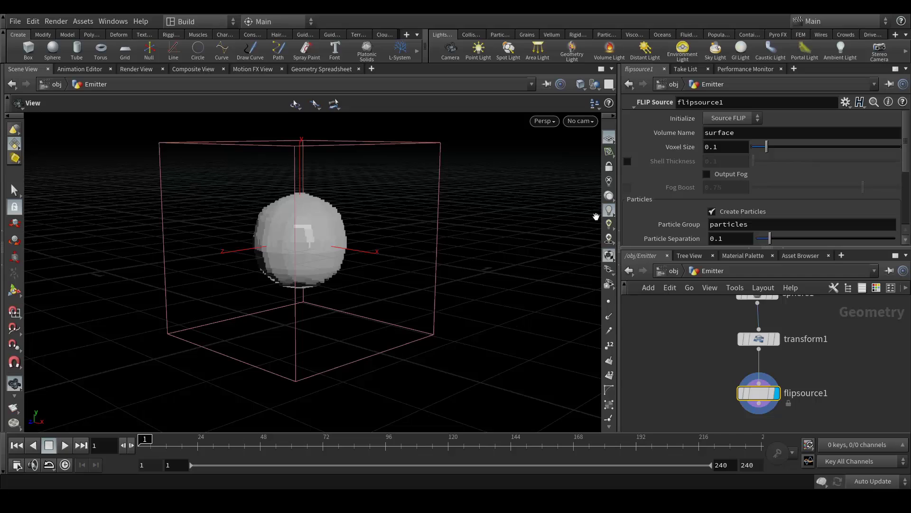
{"action": "left_click_drag", "start_coordinate": [729, 147], "coordinate": [700, 150]}
{"action": "type", "text": "0.02"}
{"action": "key", "text": "Return"}
{"action": "left_click_drag", "start_coordinate": [248, 263], "coordinate": [307, 256]}
- Connect a Null node after the FLIP Source and rename it Emitter_Out
{"action": "middle_click_drag", "start_coordinate": [835, 376], "coordinate": [836, 314]}
{"action": "left_click", "coordinate": [760, 343]}
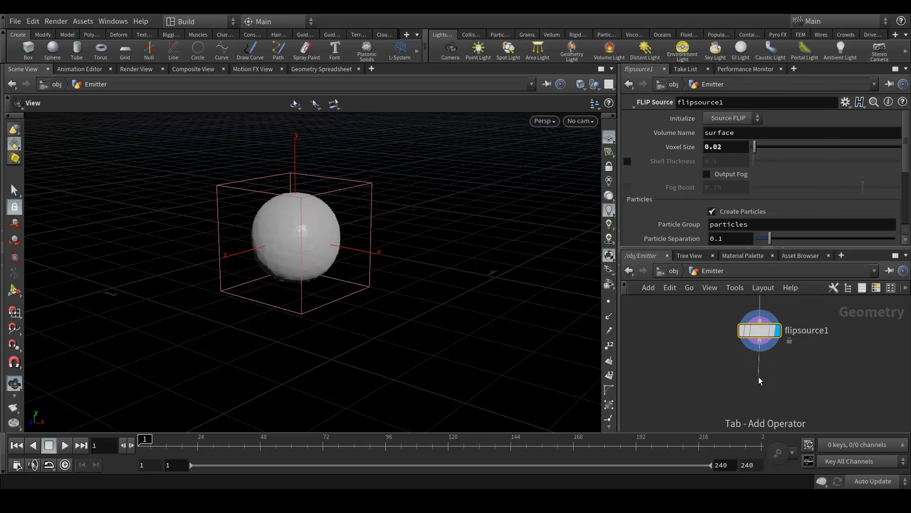
{"action": "key", "text": "Tab"}
{"action": "type", "text": "nu"}
{"action": "key", "text": "Return"}
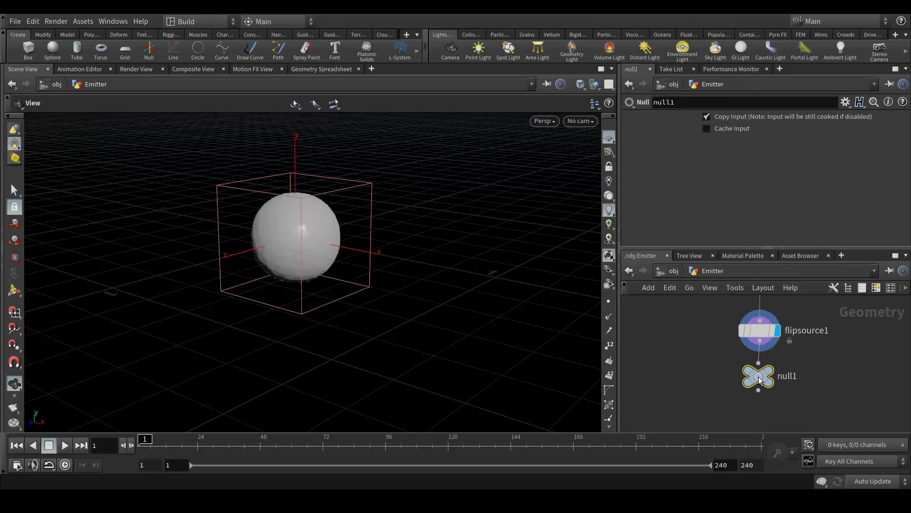
{"action": "double_click", "coordinate": [789, 373]}
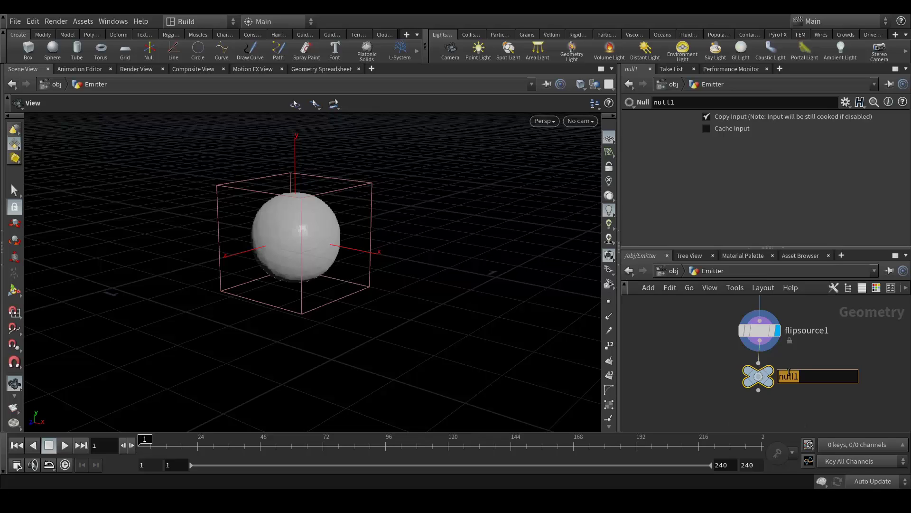
{"action": "type", "text": "Emitter_Out"}
{"action": "key", "text": "Return"}
- Set the Transform node's Y translation to 3 to raise the emitter sphere above the origin
{"action": "middle_click_drag", "start_coordinate": [865, 355], "coordinate": [844, 427]}
{"action": "left_click", "coordinate": [750, 357]}
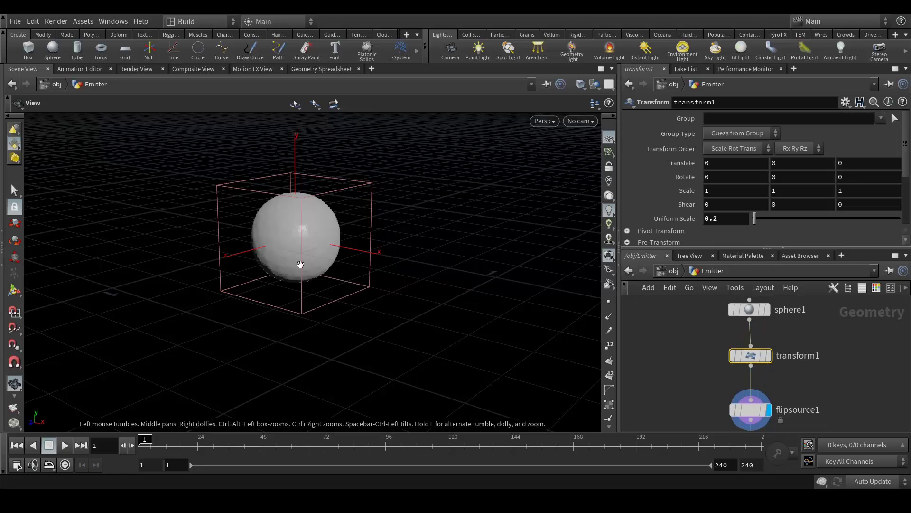
{"action": "left_click_drag", "start_coordinate": [287, 289], "coordinate": [270, 287]}
{"action": "scroll", "coordinate": [317, 287], "scroll_direction": "down", "scroll_amount": 6}
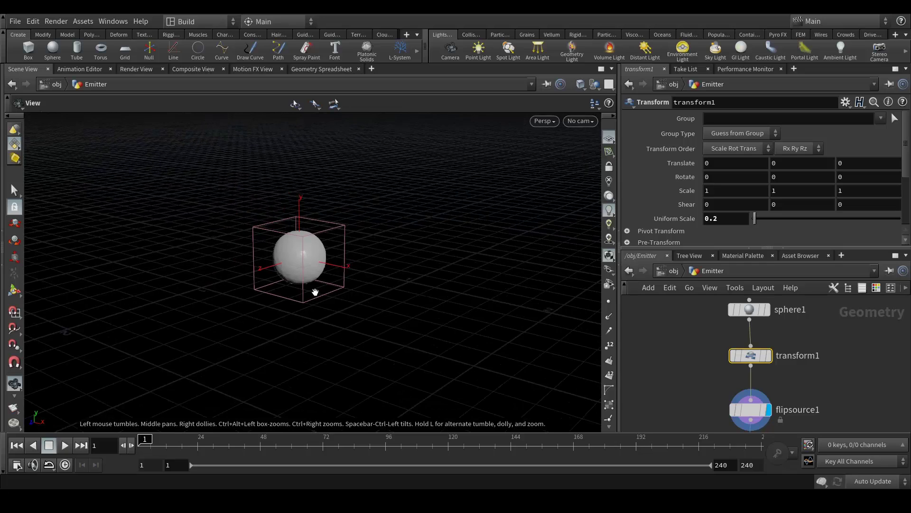
{"action": "double_click", "coordinate": [768, 177]}
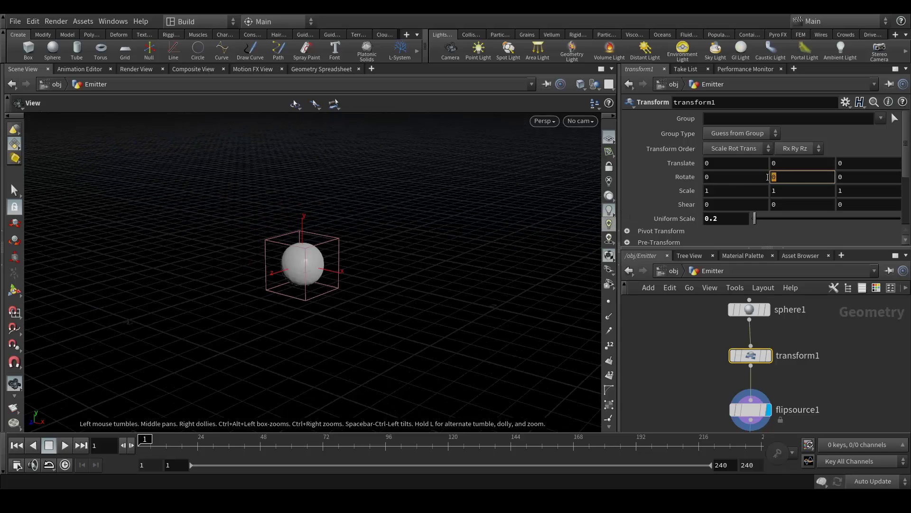
{"action": "double_click", "coordinate": [783, 164]}
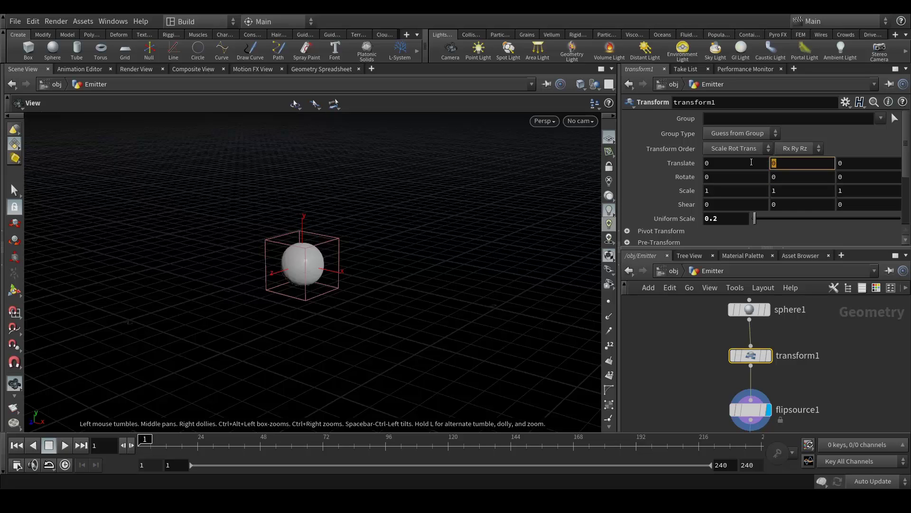
{"action": "type", "text": "3"}
{"action": "key", "text": "Return"}
{"action": "left_click_drag", "start_coordinate": [352, 260], "coordinate": [371, 281]}
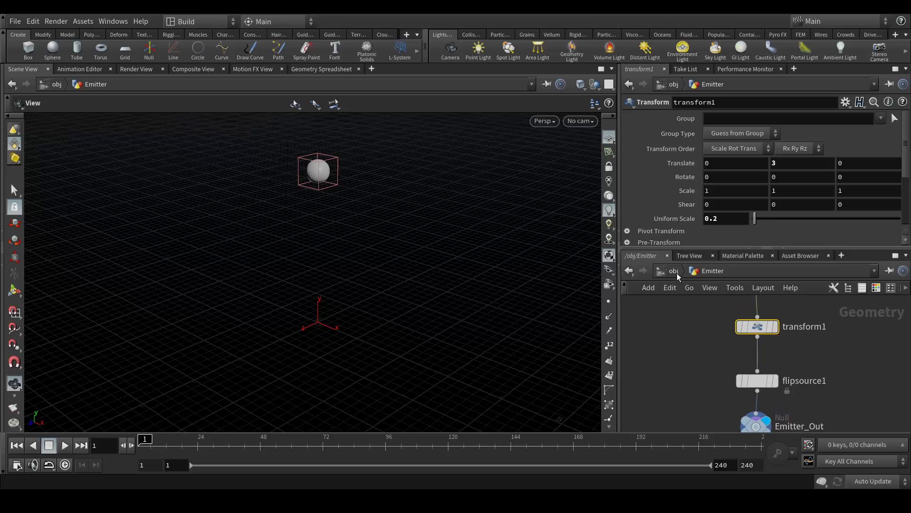
- Return to the object level and go inside the Coll_Geo object's network
{"action": "left_click", "coordinate": [676, 272]}
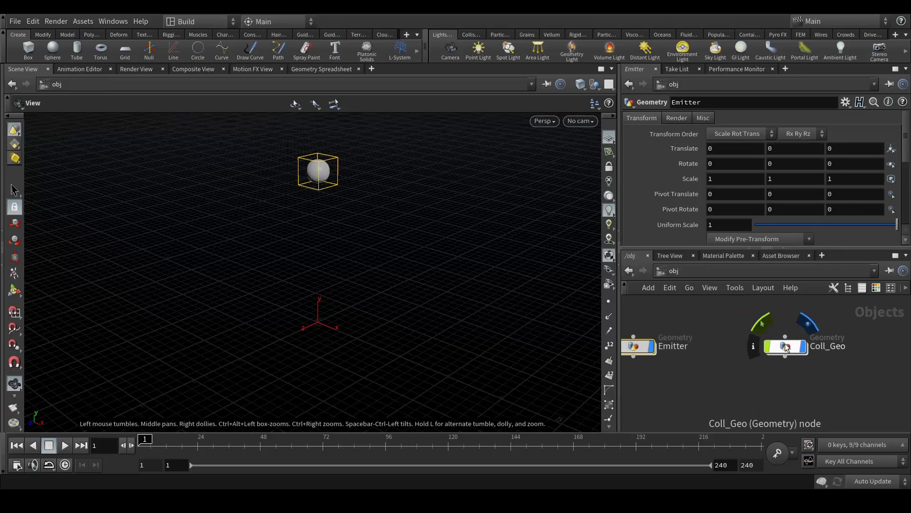
{"action": "double_click", "coordinate": [786, 348]}
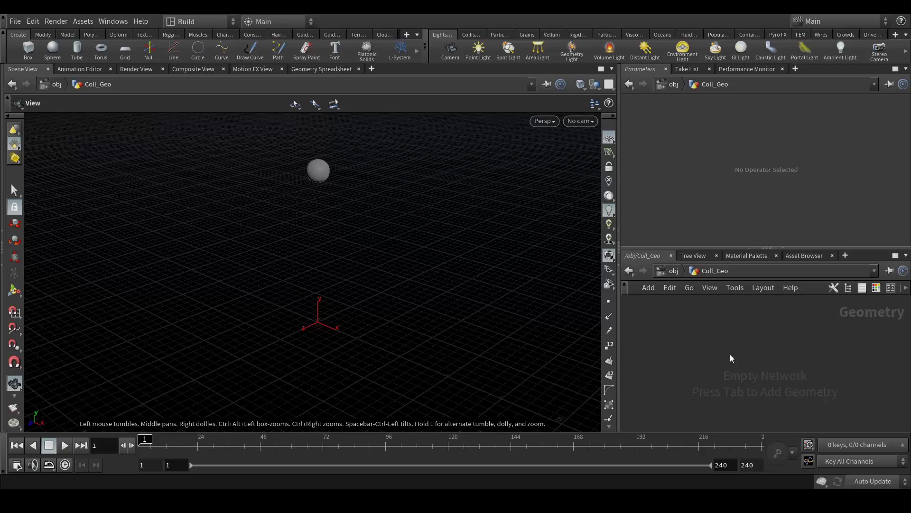
{"action": "key", "text": "Tab"}
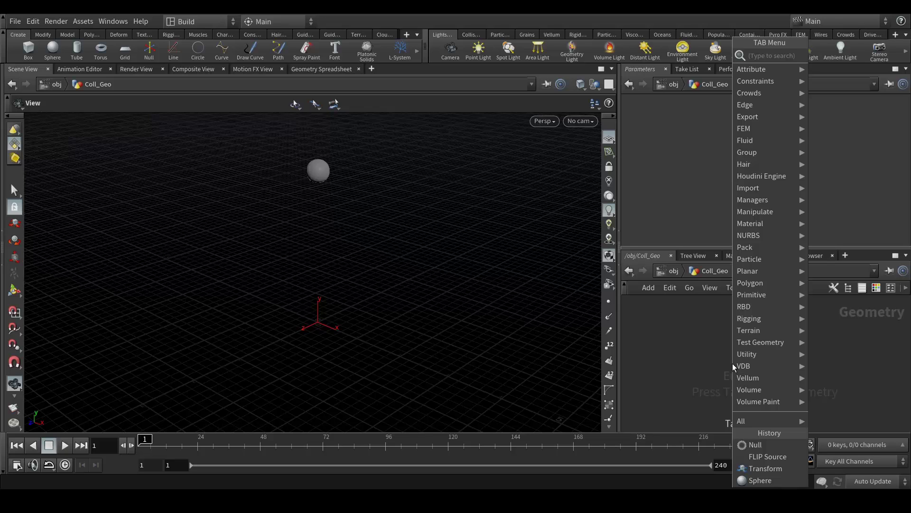
{"action": "type", "text": "fil"}
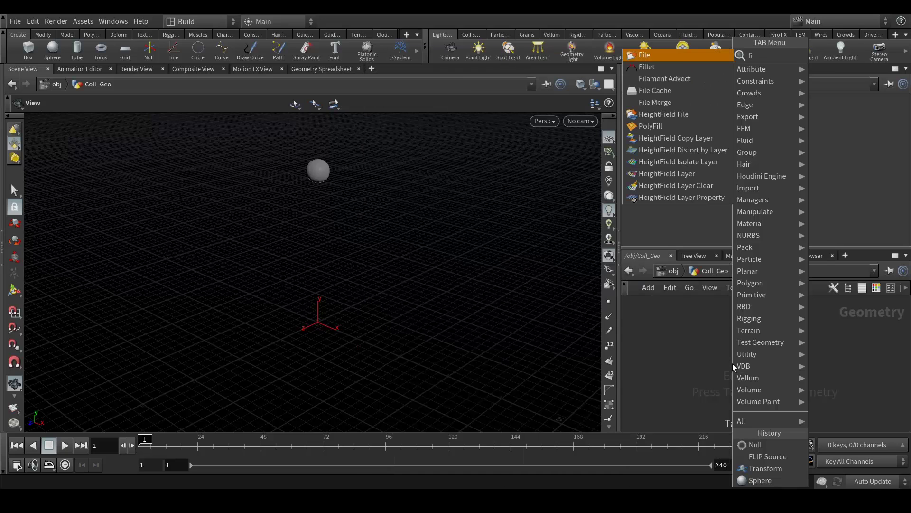
{"action": "key", "text": "Return"}
{"action": "left_click", "coordinate": [733, 363]}
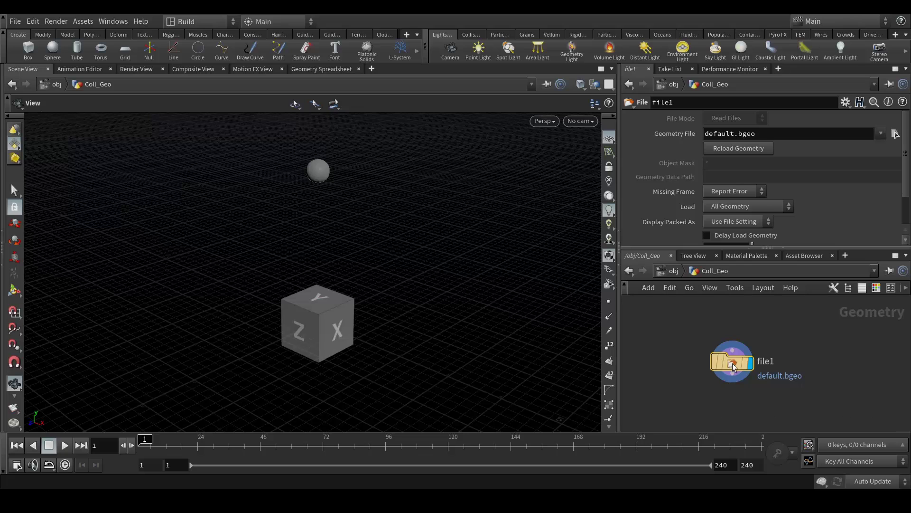
{"action": "left_click", "coordinate": [895, 133]}
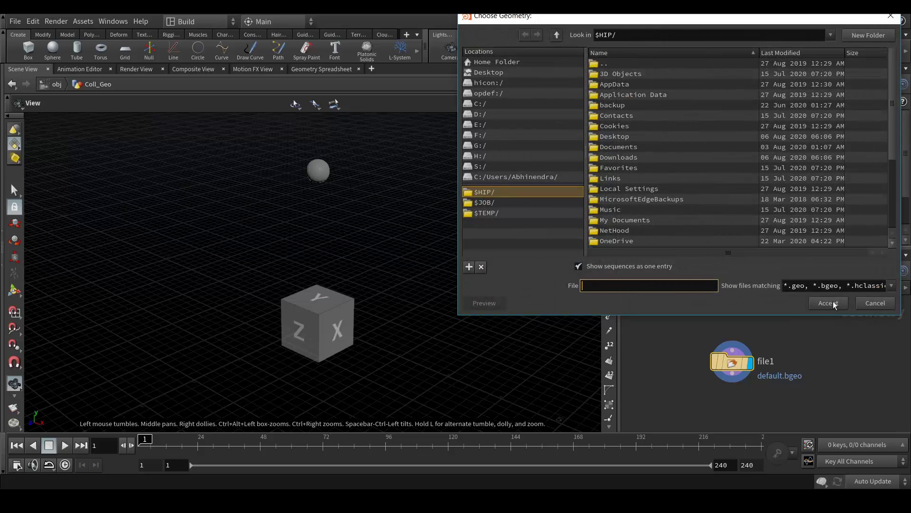
{"action": "left_click", "coordinate": [883, 303]}
{"action": "left_click_drag", "start_coordinate": [806, 345], "coordinate": [698, 399]}
{"action": "key", "text": "Delete"}
- Add a Test Geometry: Pig Head node to the Coll_Geo network
{"action": "key", "text": "Tab"}
{"action": "type", "text": "pig"}
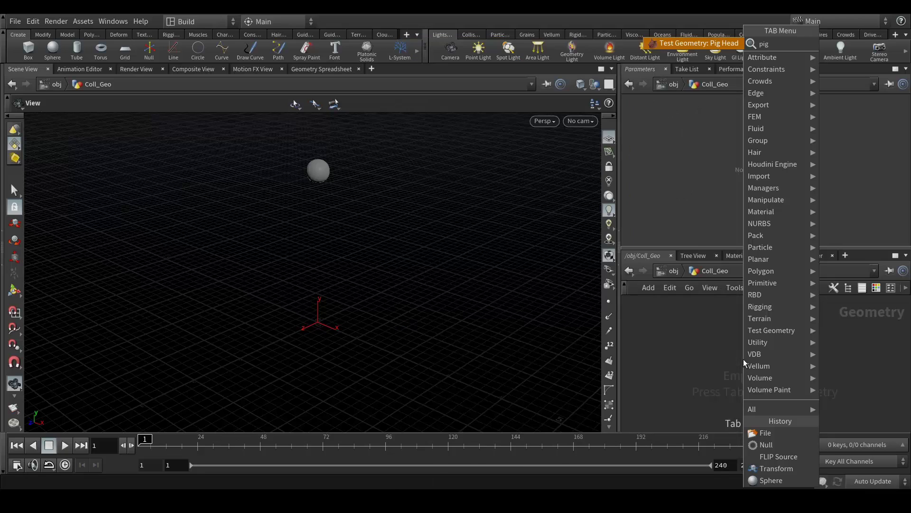
{"action": "key", "text": "Return"}
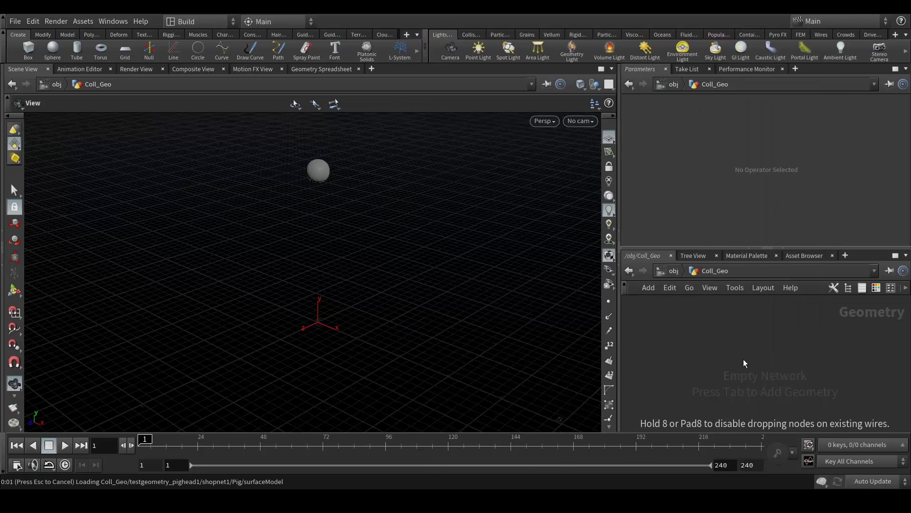
{"action": "left_click", "coordinate": [743, 356]}
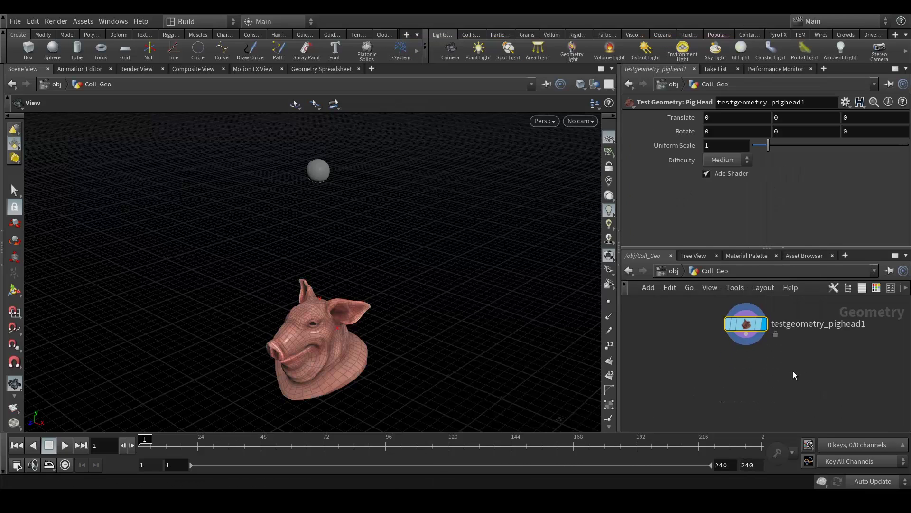
- Connect a Transform node after the pig head node in Coll_Geo and display its result
{"action": "left_click", "coordinate": [755, 352]}
{"action": "key", "text": "Tab"}
{"action": "type", "text": "tra"}
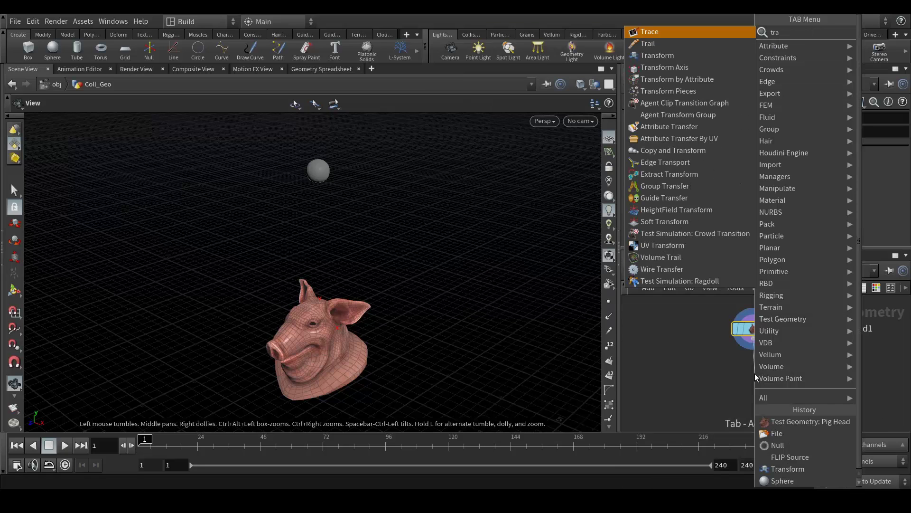
{"action": "key", "text": "Down"}
{"action": "key", "text": "Down"}
{"action": "key", "text": "Return"}
{"action": "left_click", "coordinate": [755, 373]}
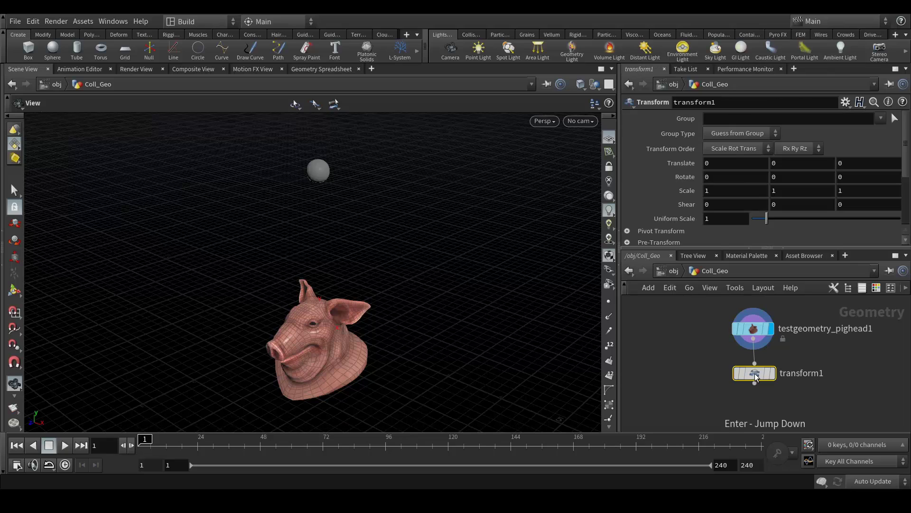
{"action": "left_click", "coordinate": [777, 350]}
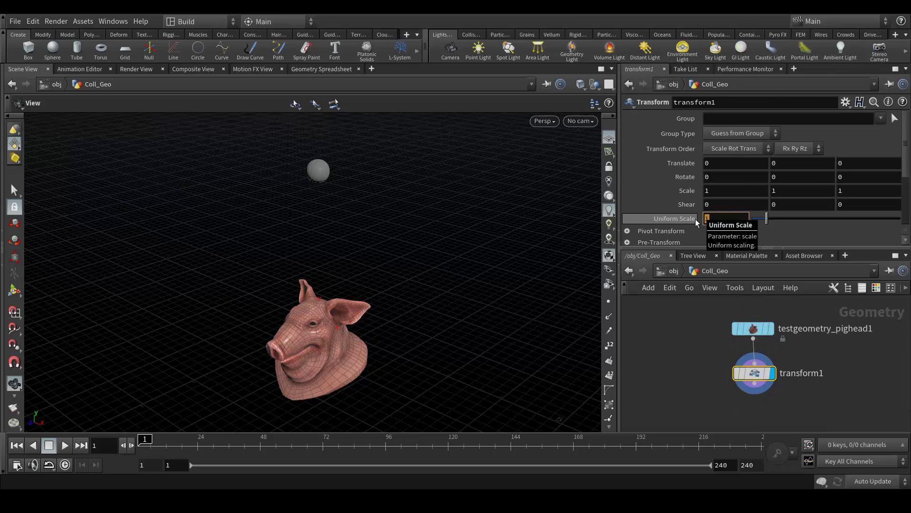
- Set the pig head Transform's uniform scale to 0.8 and its Y translation to 1
{"action": "type", "text": "0.8"}
{"action": "key", "text": "Return"}
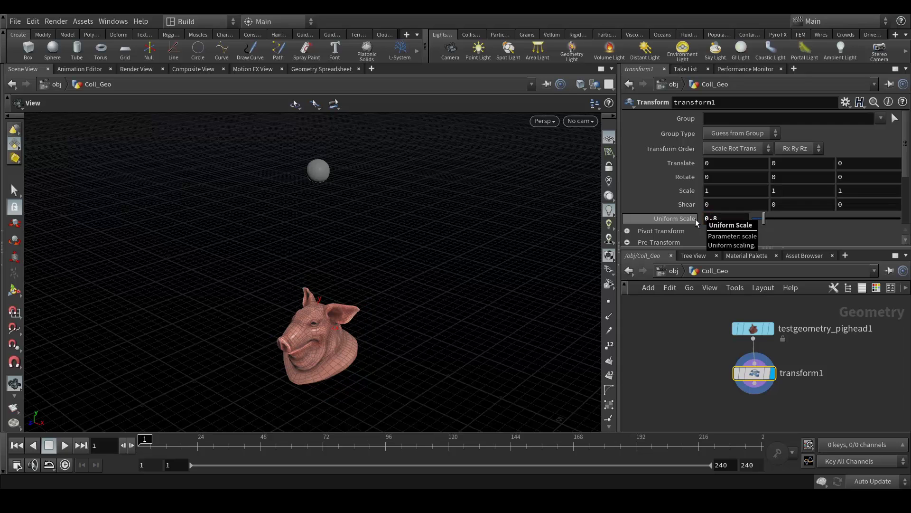
{"action": "mouse_move", "coordinate": [402, 316]}
{"action": "left_mouse_down"}
{"action": "mouse_move", "coordinate": [400, 297]}
{"action": "mouse_move", "coordinate": [393, 340]}
{"action": "mouse_move", "coordinate": [395, 319]}
{"action": "left_mouse_up"}
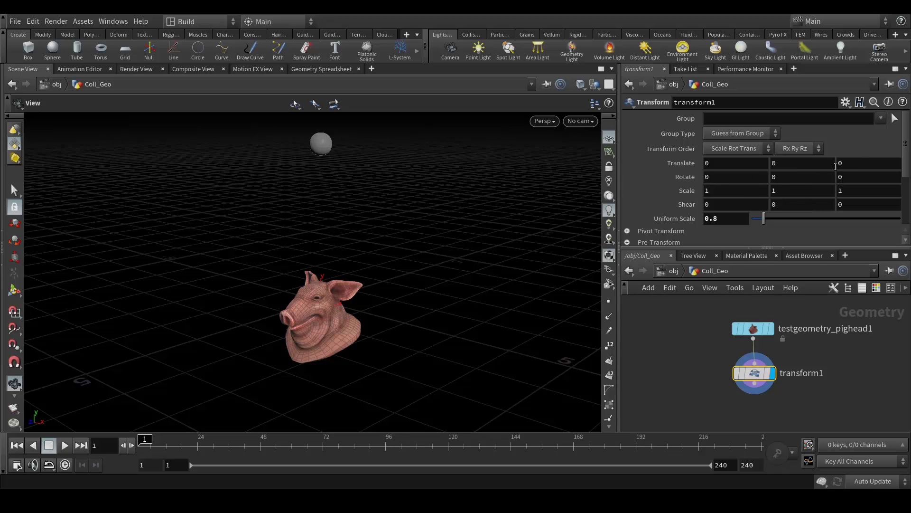
{"action": "left_click", "coordinate": [789, 162]}
{"action": "type", "text": "1"}
{"action": "key", "text": "Return"}
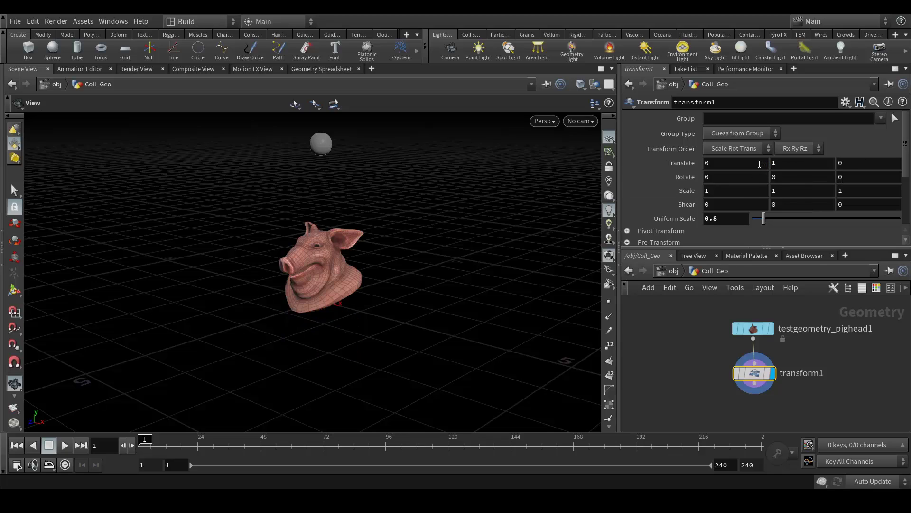
{"action": "left_click_drag", "start_coordinate": [346, 285], "coordinate": [417, 266]}
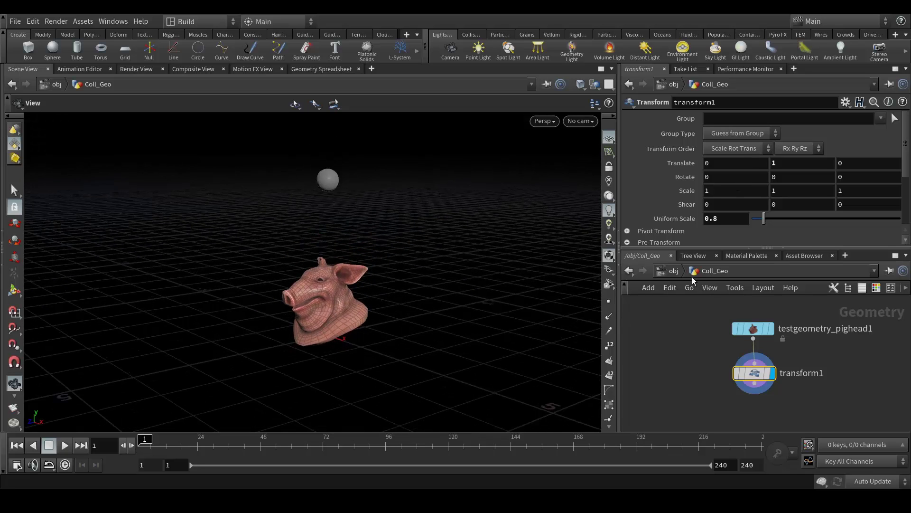
- Go back into the Emitter network and set its Transform node's Y translation to 3.5
{"action": "key", "text": "u"}
{"action": "double_click", "coordinate": [634, 346]}
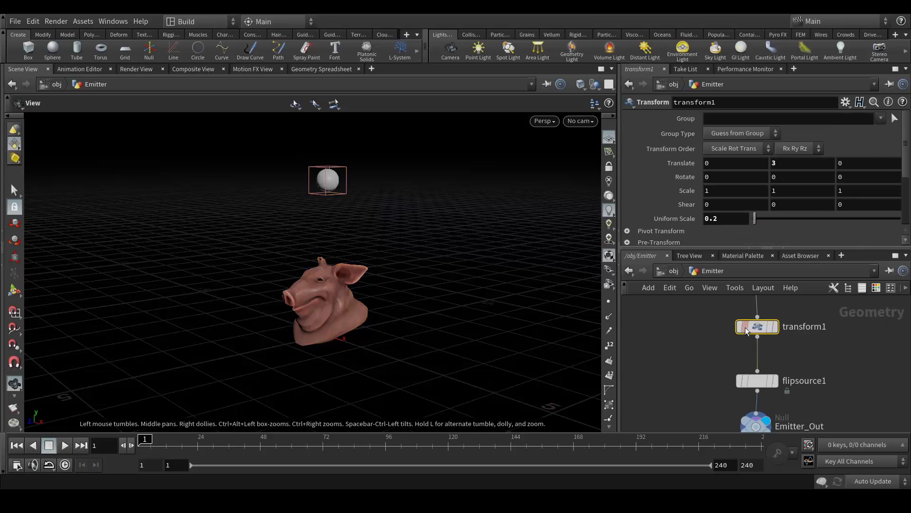
{"action": "mouse_move", "coordinate": [750, 344]}
{"action": "left_click", "coordinate": [778, 164]}
{"action": "type", "text": "3.5"}
{"action": "key", "text": "Return"}
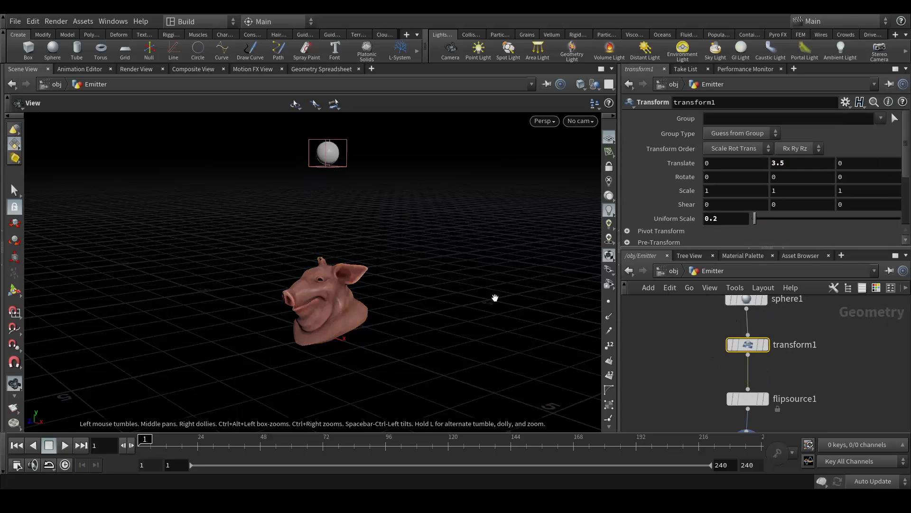
{"action": "middle_click_drag", "start_coordinate": [807, 364], "coordinate": [802, 347]}
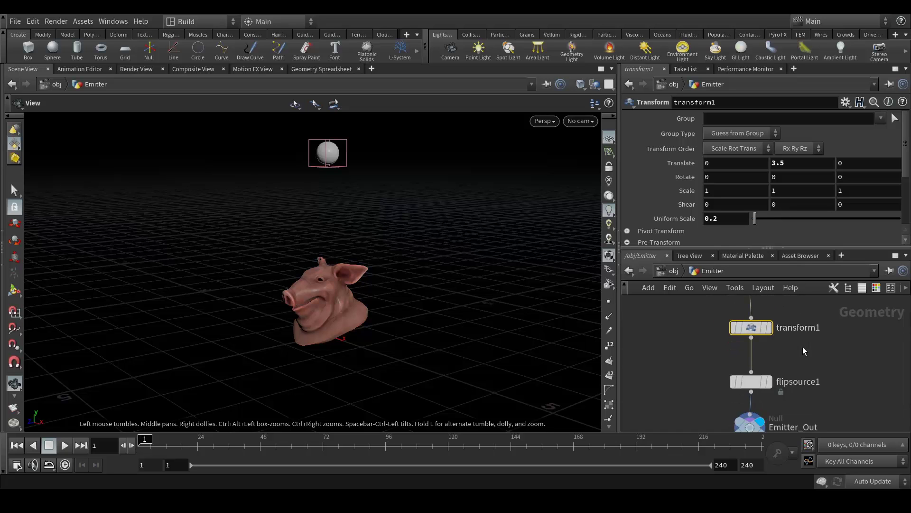
{"action": "left_click_drag", "start_coordinate": [329, 227], "coordinate": [359, 239]}
- Set the emitter Transform node's uniform scale to 0.15 to shrink the sphere
{"action": "middle_click_drag", "start_coordinate": [865, 379], "coordinate": [859, 353]}
{"action": "middle_click_drag", "start_coordinate": [830, 315], "coordinate": [830, 379]}
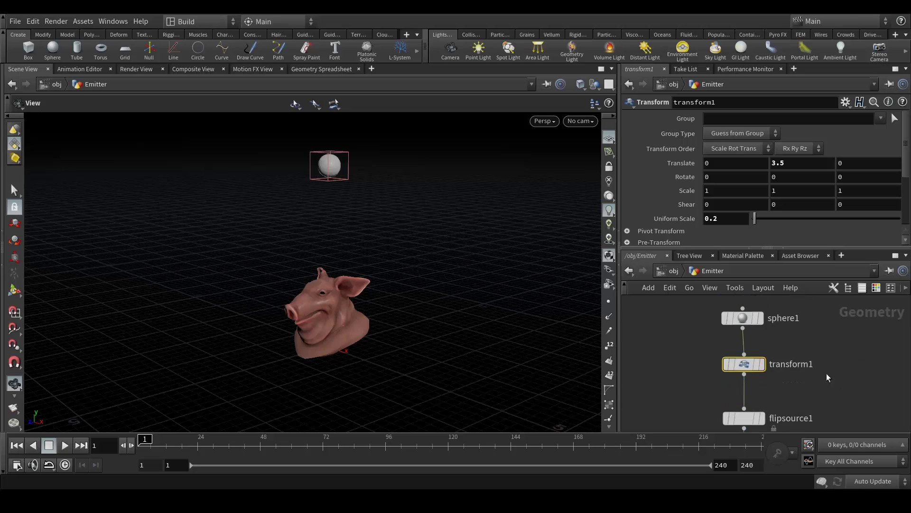
{"action": "left_click_drag", "start_coordinate": [715, 219], "coordinate": [726, 220]}
{"action": "type", "text": "15"}
{"action": "key", "text": "Return"}
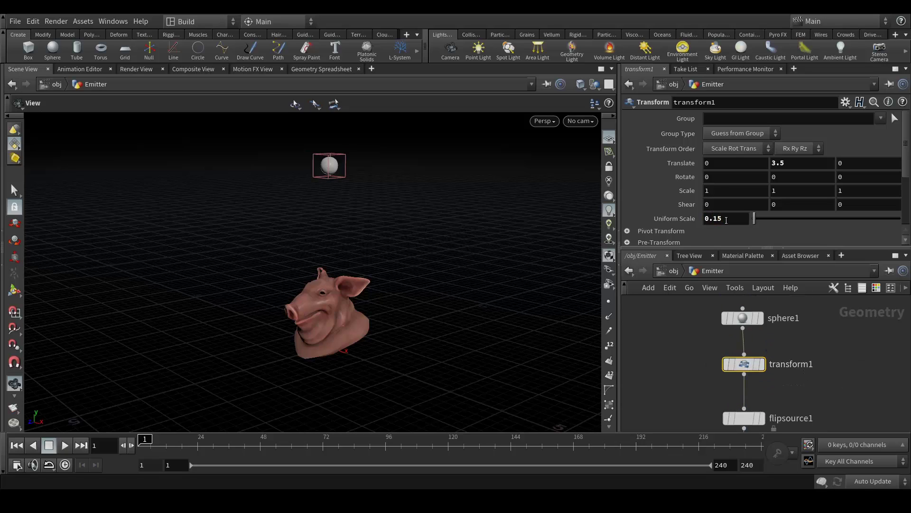
- Return to the object level and open the Coll_Geo object's network
{"action": "left_click", "coordinate": [663, 272]}
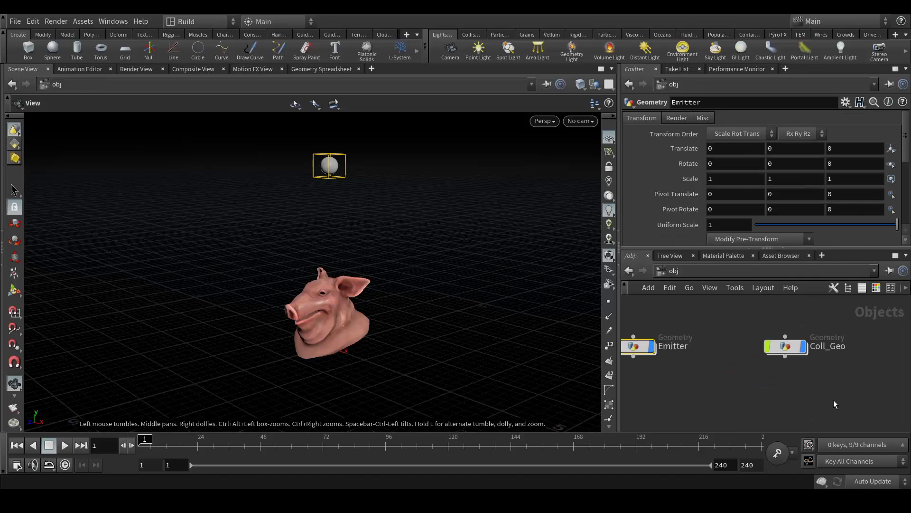
{"action": "left_click", "coordinate": [755, 309]}
{"action": "key", "text": "Return"}
{"action": "middle_click_drag", "start_coordinate": [844, 385], "coordinate": [846, 348]}
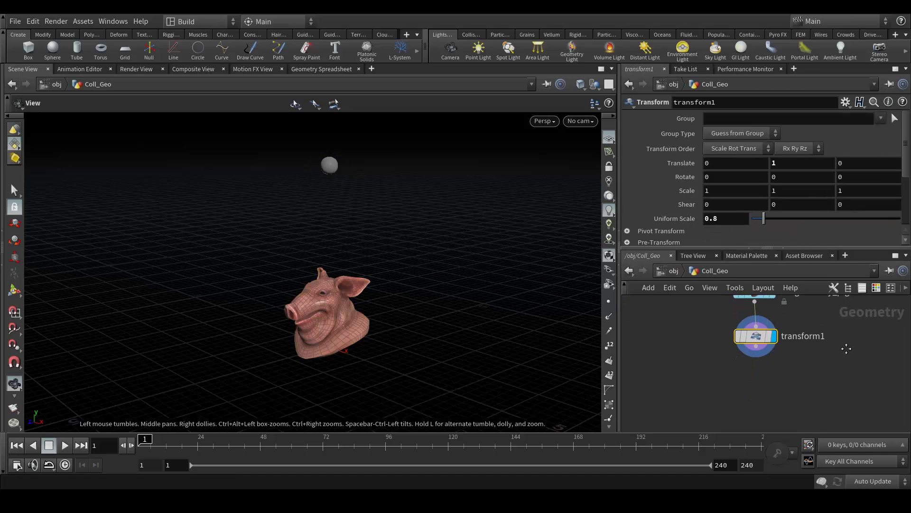
{"action": "middle_click_drag", "start_coordinate": [792, 354], "coordinate": [795, 370]}
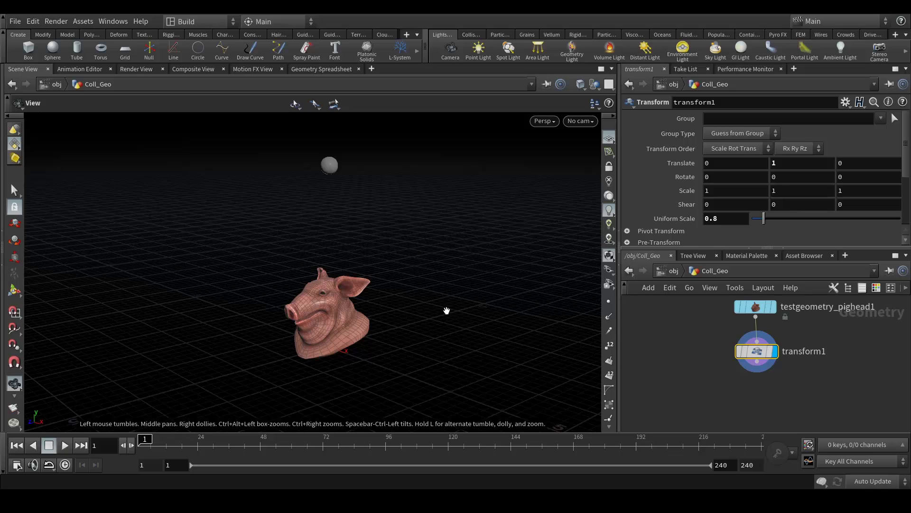
{"action": "middle_click_drag", "start_coordinate": [764, 397], "coordinate": [762, 368]}
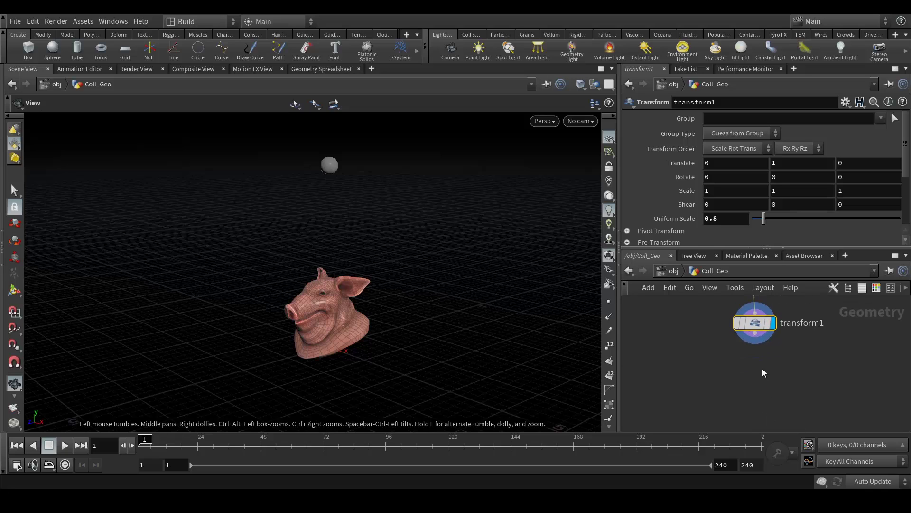
- Connect a Null node after the pig head's Transform, rename it Coll_OUT and space it further below
{"action": "left_click", "coordinate": [759, 344]}
{"action": "key", "text": "Tab"}
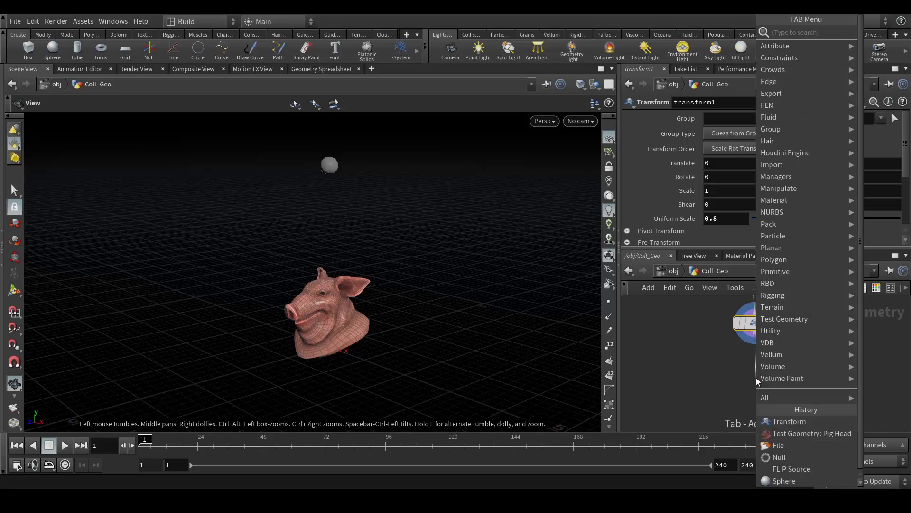
{"action": "type", "text": "null"}
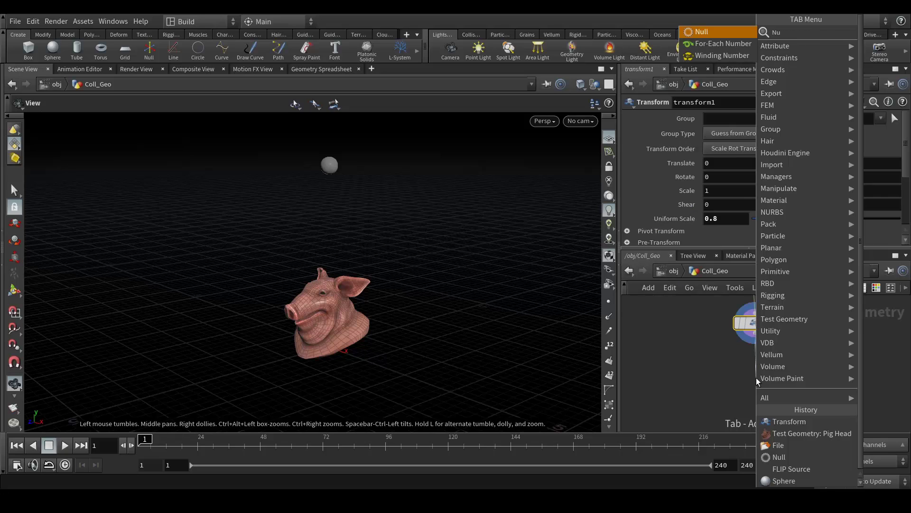
{"action": "key", "text": "Return"}
{"action": "double_click", "coordinate": [785, 377]}
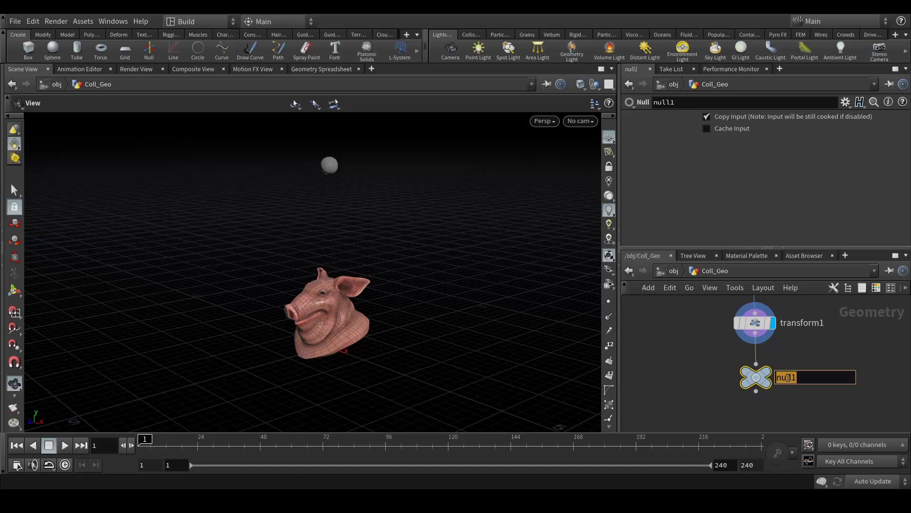
{"action": "type", "text": "Coll_OUT"}
{"action": "key", "text": "Return"}
{"action": "left_click_drag", "start_coordinate": [756, 376], "coordinate": [756, 409]}
{"action": "middle_click_drag", "start_coordinate": [690, 370], "coordinate": [718, 381]}
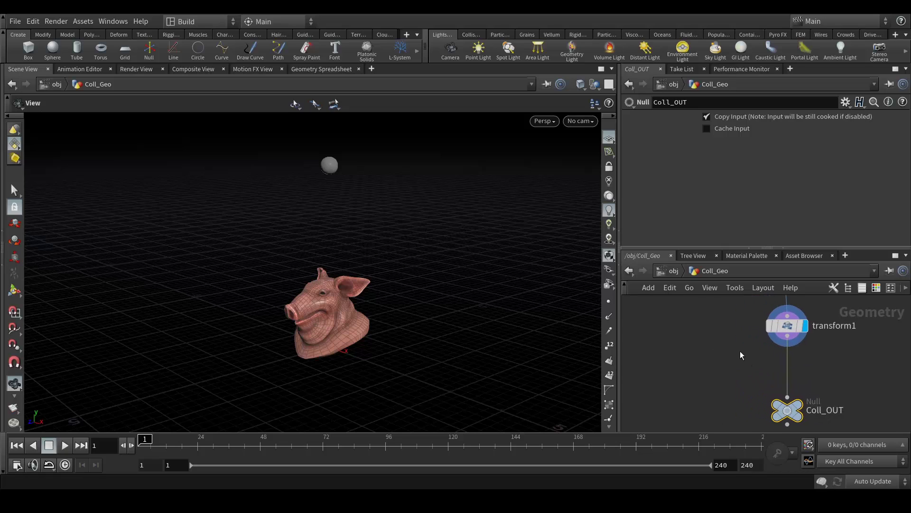
- Return to the object level, add a DOP Network node and rename it Flip_Sim
{"action": "left_click", "coordinate": [671, 272]}
{"action": "left_click", "coordinate": [748, 375]}
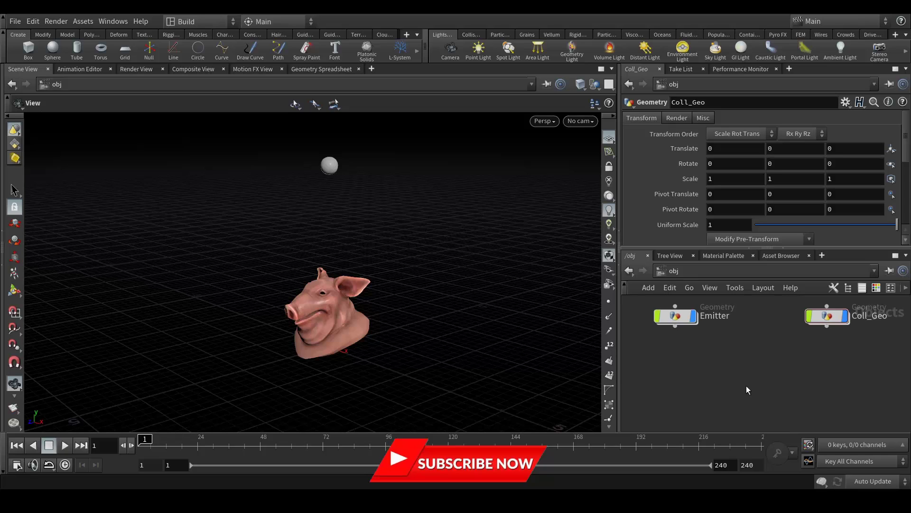
{"action": "key", "text": "Tab"}
{"action": "type", "text": "do"}
{"action": "key", "text": "Return"}
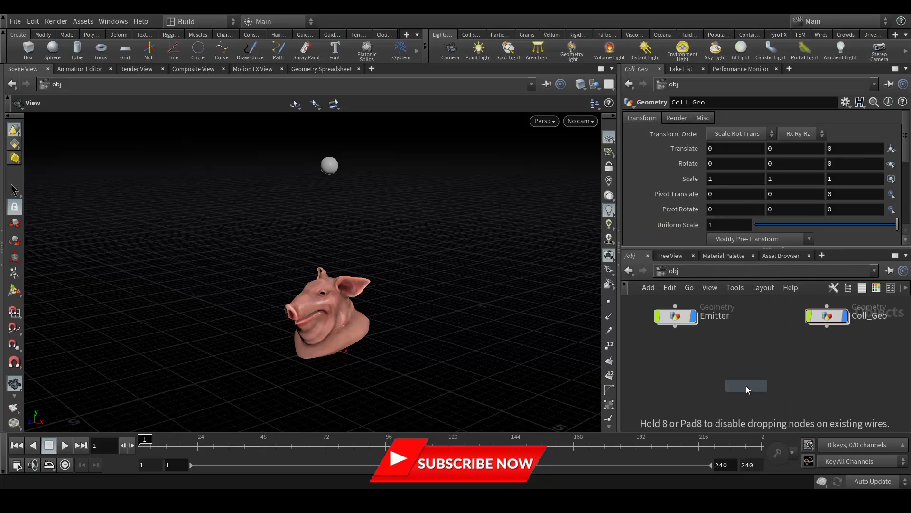
{"action": "left_click", "coordinate": [746, 386]}
{"action": "double_click", "coordinate": [802, 385]}
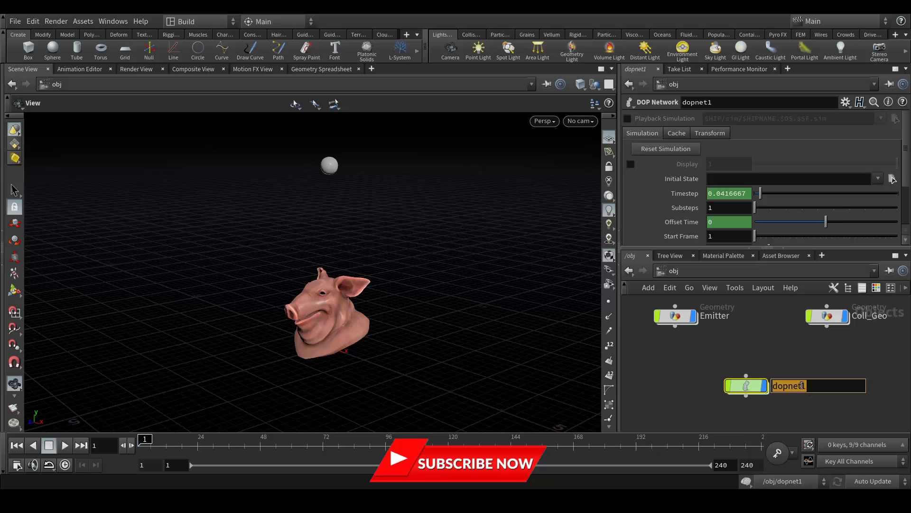
{"action": "type", "text": "Flip_Sim"}
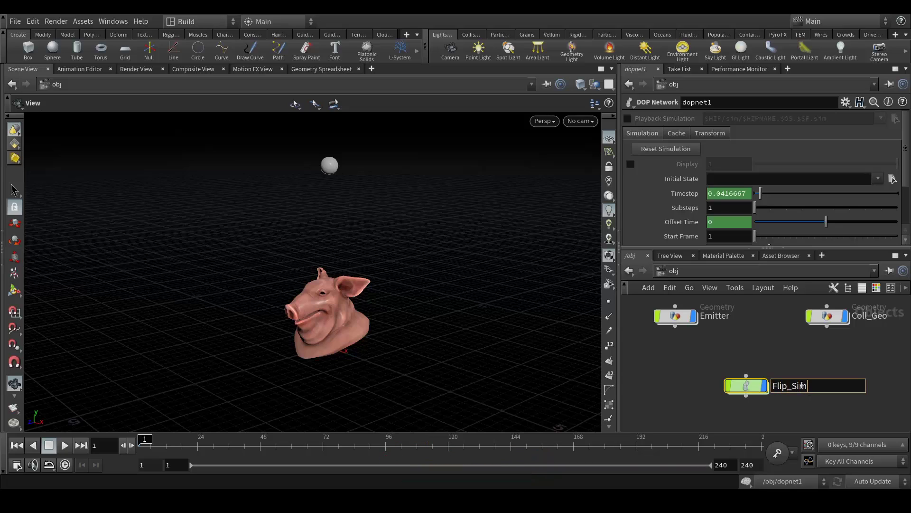
{"action": "key", "text": "Return"}
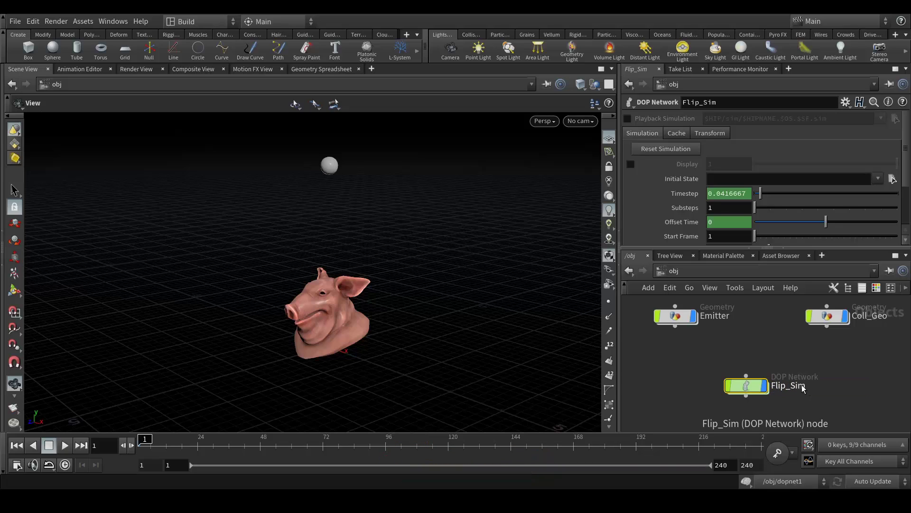
- Go inside the Flip_Sim network and add a FLIP Object node above the output node
{"action": "double_click", "coordinate": [746, 387]}
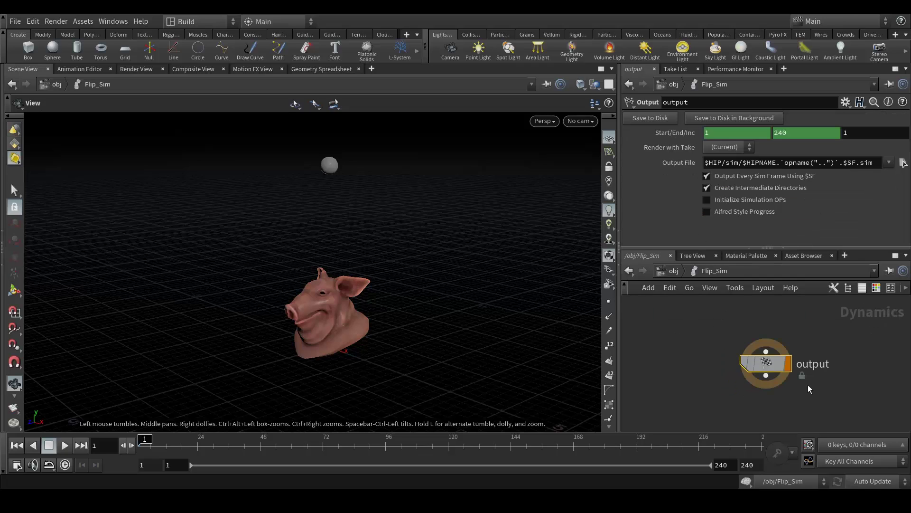
{"action": "middle_click_drag", "start_coordinate": [794, 369], "coordinate": [800, 376]}
{"action": "left_click_drag", "start_coordinate": [734, 341], "coordinate": [752, 357]}
{"action": "mouse_move", "coordinate": [804, 367]}
{"action": "middle_mouse_down"}
{"action": "mouse_move", "coordinate": [812, 371]}
{"action": "mouse_move", "coordinate": [779, 352]}
{"action": "middle_mouse_up"}
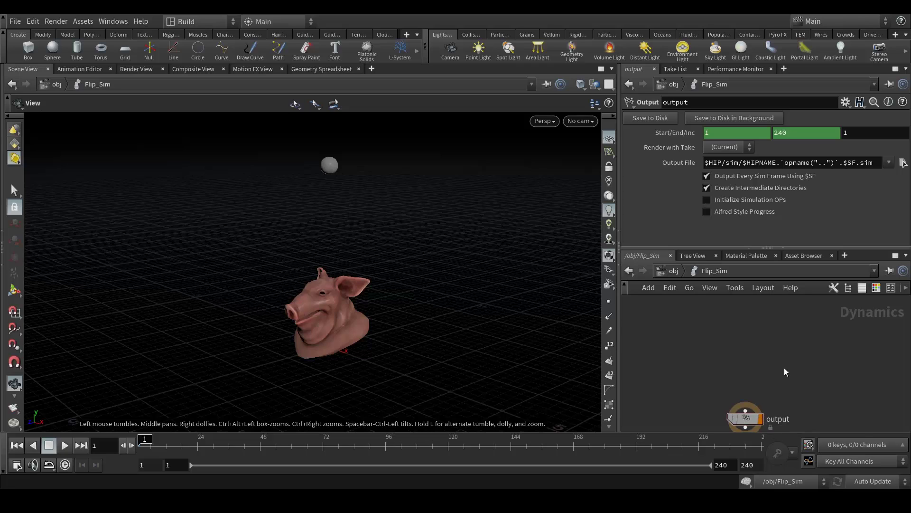
{"action": "key", "text": "Tab"}
{"action": "type", "text": "fli"}
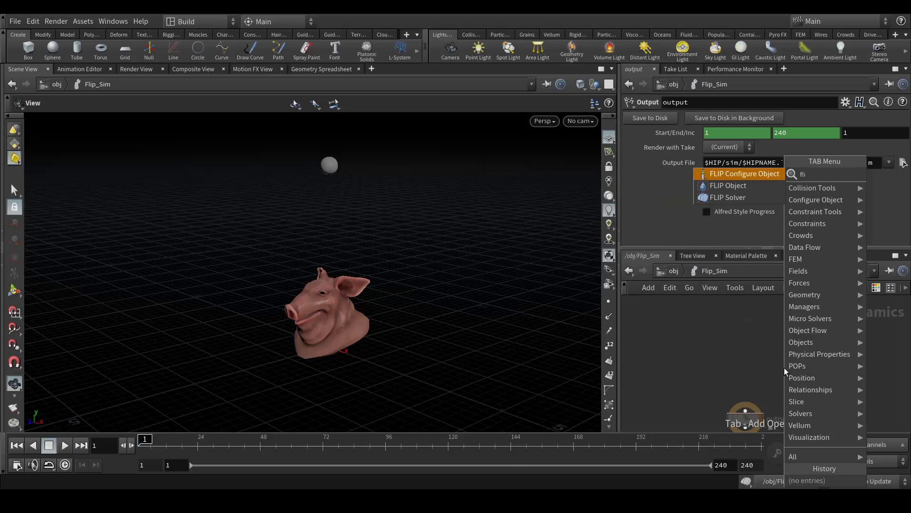
{"action": "key", "text": "Down"}
{"action": "key", "text": "Return"}
{"action": "left_click", "coordinate": [784, 368]}
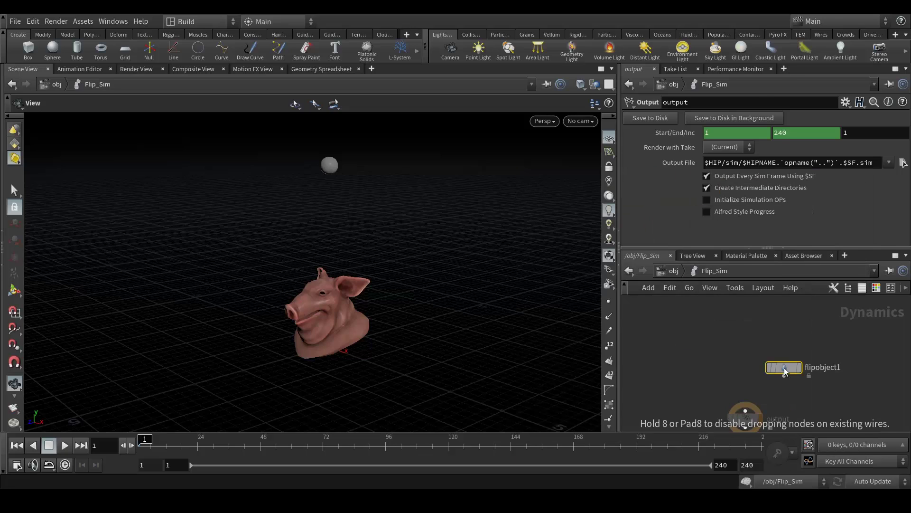
- Add a FLIP Solver node and arrange it between the FLIP Object and the output node
{"action": "key", "text": "Tab"}
{"action": "type", "text": "fli"}
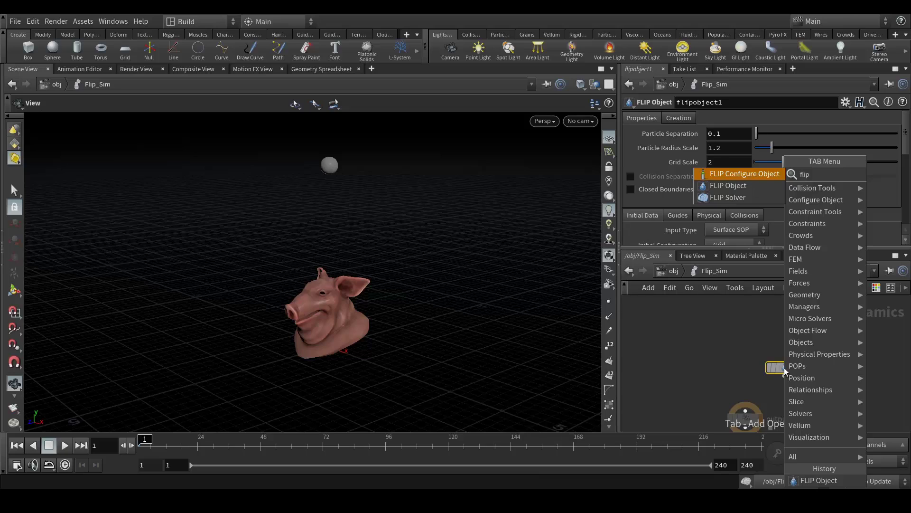
{"action": "key", "text": "Escape"}
{"action": "left_click", "coordinate": [785, 367]}
{"action": "left_click_drag", "start_coordinate": [784, 368], "coordinate": [704, 336]}
{"action": "left_click_drag", "start_coordinate": [801, 388], "coordinate": [748, 381]}
- Add a Volume Source node and arrange it level with the FLIP Object, above the FLIP Solver
{"action": "key", "text": "Tab"}
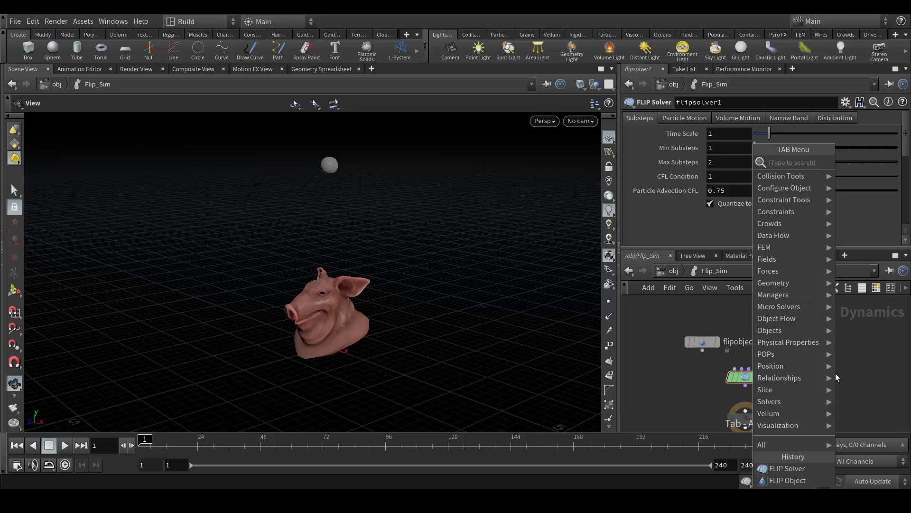
{"action": "type", "text": "volu"}
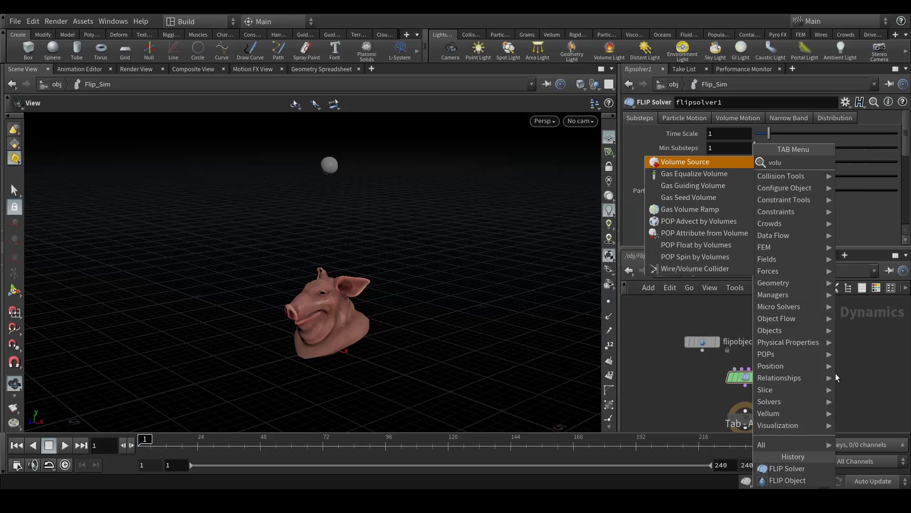
{"action": "key", "text": "Return"}
{"action": "left_click", "coordinate": [835, 373]}
{"action": "left_click_drag", "start_coordinate": [837, 376], "coordinate": [817, 329]}
{"action": "left_click_drag", "start_coordinate": [705, 340], "coordinate": [699, 324]}
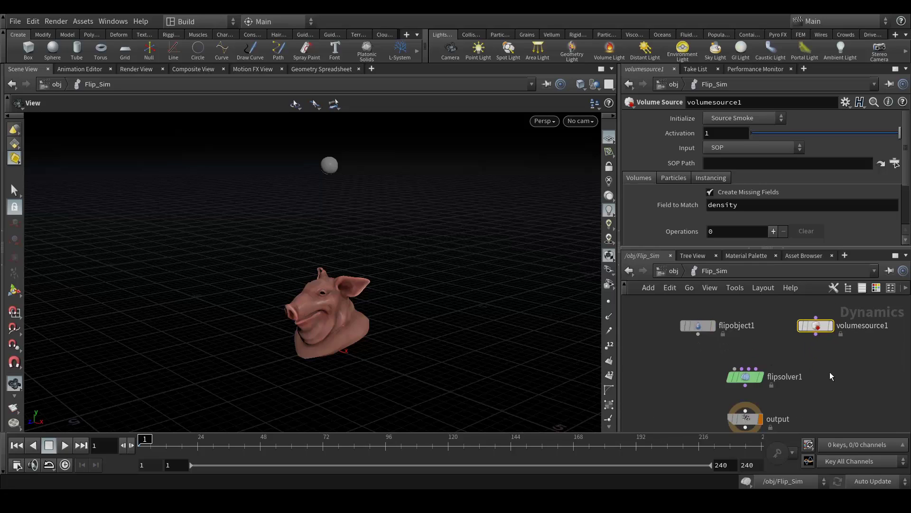
- Connect the FLIP Object's output to the FLIP Solver's first input
{"action": "middle_click_drag", "start_coordinate": [797, 398], "coordinate": [793, 378]}
{"action": "middle_click_drag", "start_coordinate": [812, 345], "coordinate": [834, 368]}
{"action": "scroll", "coordinate": [739, 376], "scroll_direction": "up", "scroll_amount": 2}
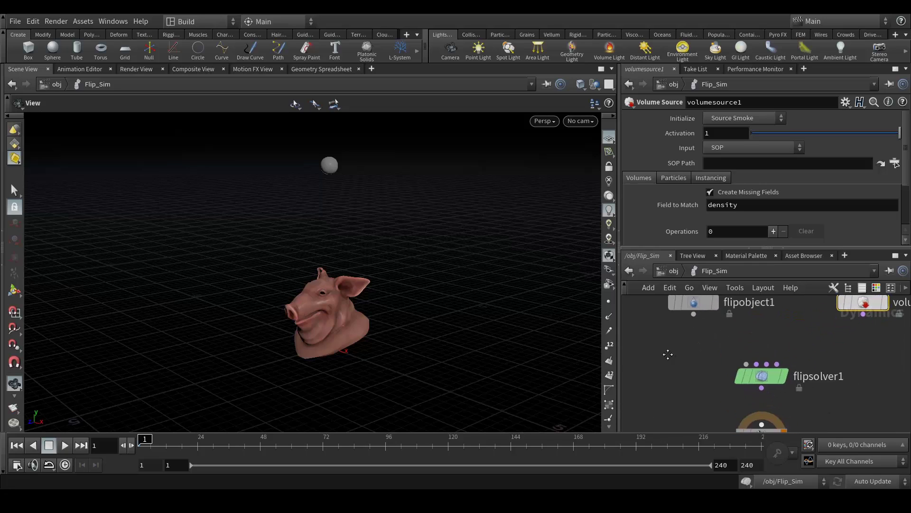
{"action": "left_click_drag", "start_coordinate": [693, 313], "coordinate": [744, 362]}
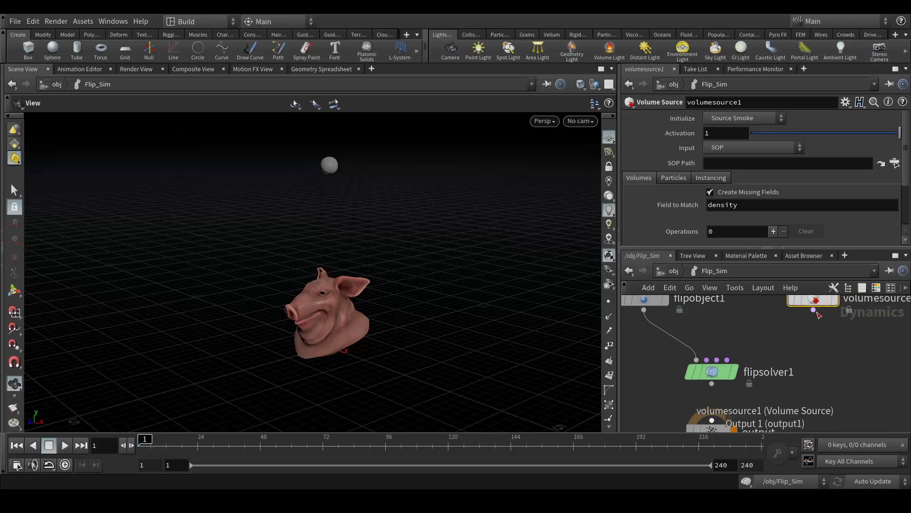
- Connect the Volume Source to the FLIP Solver's fourth input and wire the solver's output into the output node
{"action": "mouse_move", "coordinate": [791, 348]}
{"action": "middle_mouse_down"}
{"action": "mouse_move", "coordinate": [826, 354]}
{"action": "mouse_move", "coordinate": [792, 350]}
{"action": "middle_mouse_up"}
{"action": "left_click_drag", "start_coordinate": [776, 322], "coordinate": [689, 370]}
{"action": "middle_click_drag", "start_coordinate": [795, 386], "coordinate": [813, 341]}
{"action": "scroll", "coordinate": [813, 342], "scroll_direction": "down", "scroll_amount": 1}
{"action": "scroll", "coordinate": [763, 338], "scroll_direction": "down", "scroll_amount": 3}
{"action": "left_click_drag", "start_coordinate": [727, 375], "coordinate": [728, 401]}
{"action": "left_click", "coordinate": [727, 345]}
{"action": "left_click", "coordinate": [744, 397]}
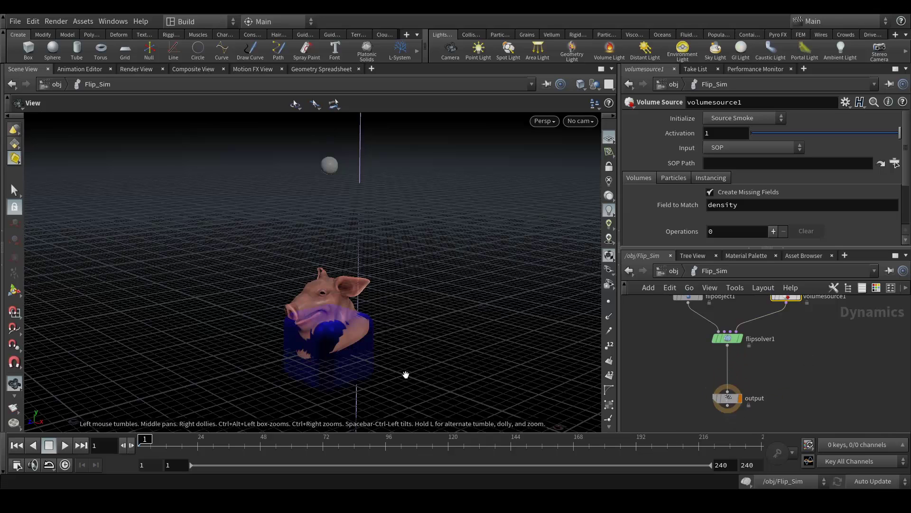
- Set the FLIP Object's particle guide visualization to Particles
{"action": "middle_click_drag", "start_coordinate": [793, 325], "coordinate": [805, 383]}
{"action": "scroll", "coordinate": [787, 358], "scroll_direction": "up", "scroll_amount": 3}
{"action": "middle_click_drag", "start_coordinate": [742, 323], "coordinate": [767, 340]}
{"action": "left_click_drag", "start_coordinate": [697, 353], "coordinate": [685, 335]}
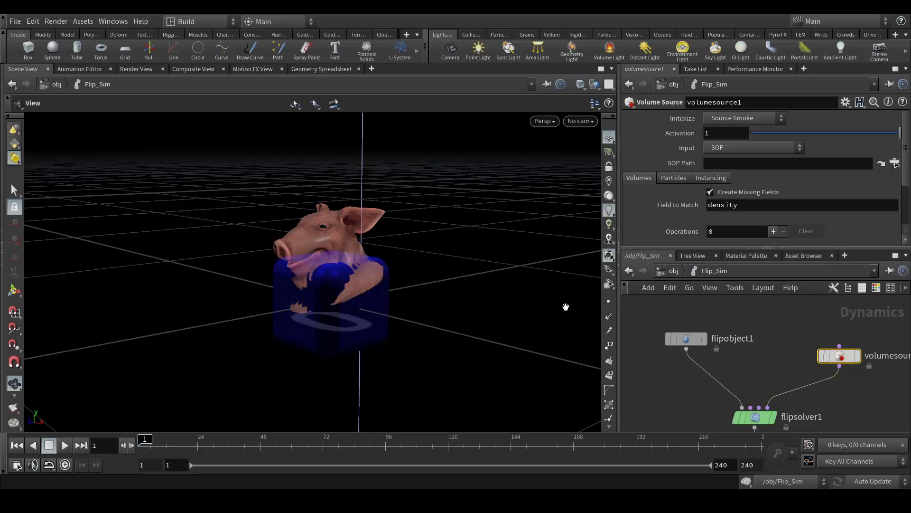
{"action": "left_click", "coordinate": [685, 339]}
{"action": "mouse_move", "coordinate": [691, 338]}
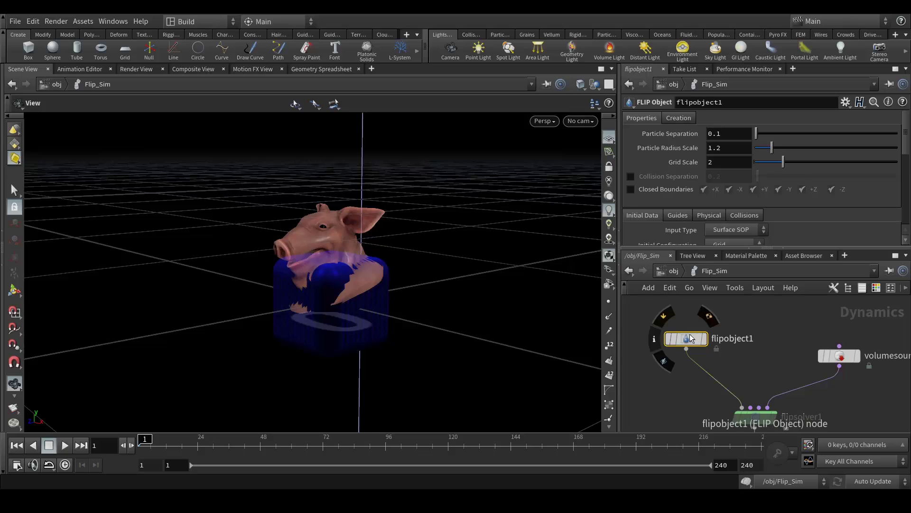
{"action": "left_click", "coordinate": [677, 215]}
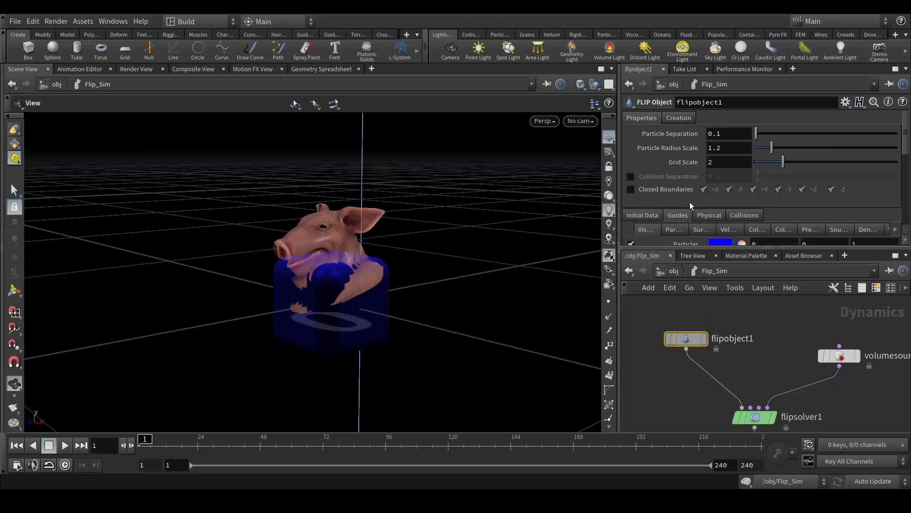
{"action": "scroll", "coordinate": [691, 202], "scroll_direction": "down", "scroll_amount": 3}
{"action": "left_click", "coordinate": [671, 170]}
{"action": "left_click", "coordinate": [728, 184]}
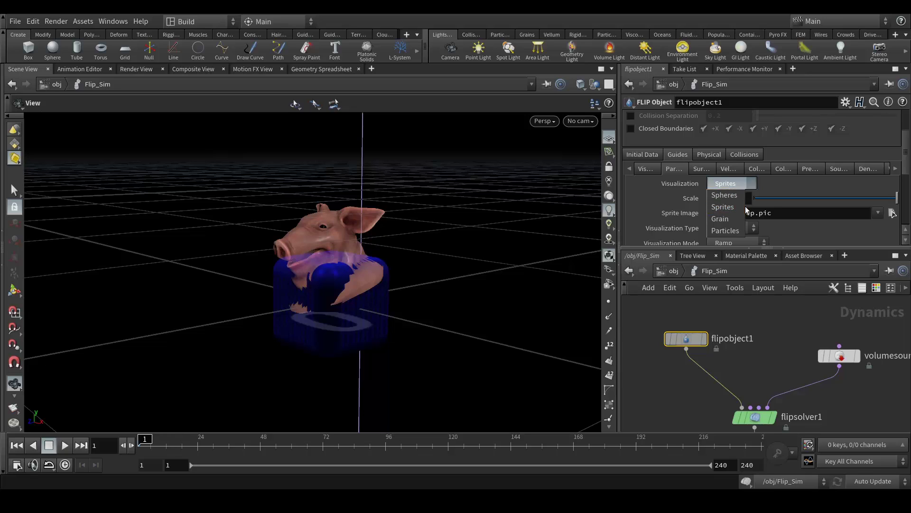
{"action": "left_click", "coordinate": [723, 230]}
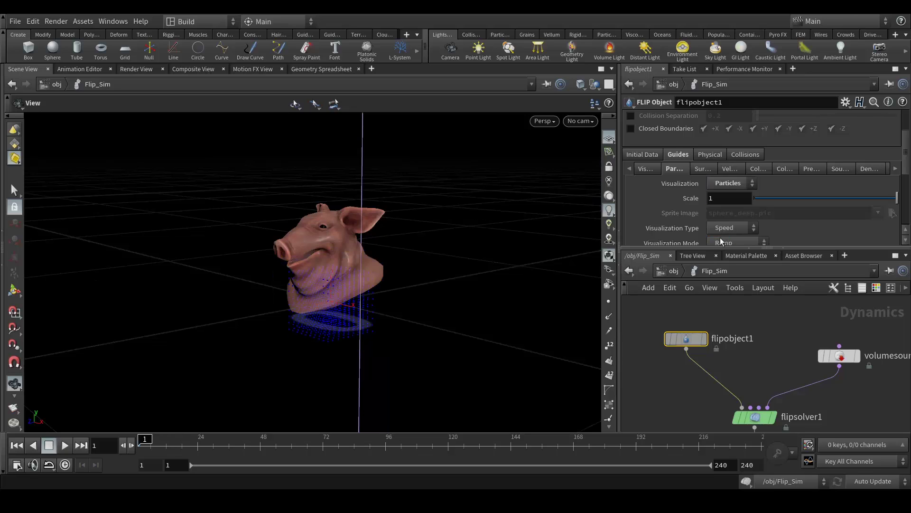
- Clear the SOP Path in the FLIP Object's initial data
{"action": "left_click", "coordinate": [653, 155]}
{"action": "left_click", "coordinate": [770, 199]}
{"action": "key", "text": "ctrl+a"}
{"action": "key", "text": "BackSpace"}
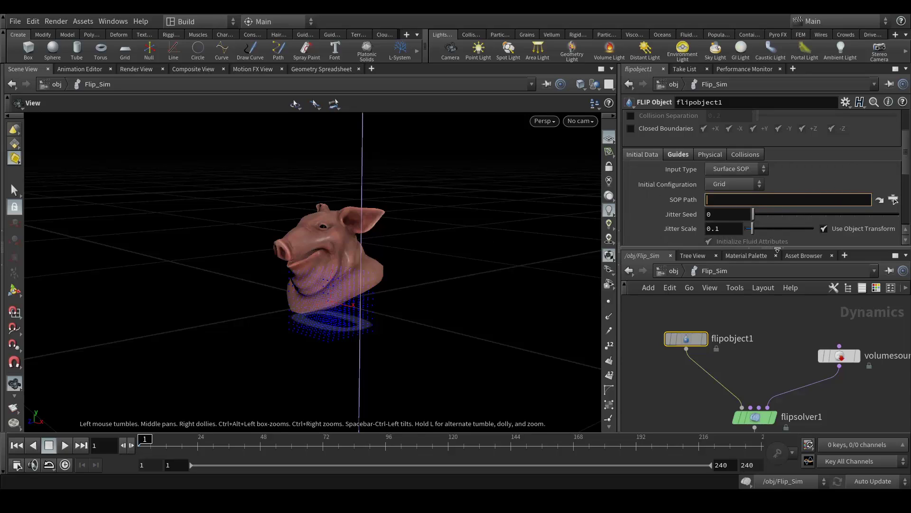
{"action": "left_click", "coordinate": [791, 334]}
- Initialize the Volume Source node as Source FLIP
{"action": "middle_click_drag", "start_coordinate": [801, 322], "coordinate": [758, 320]}
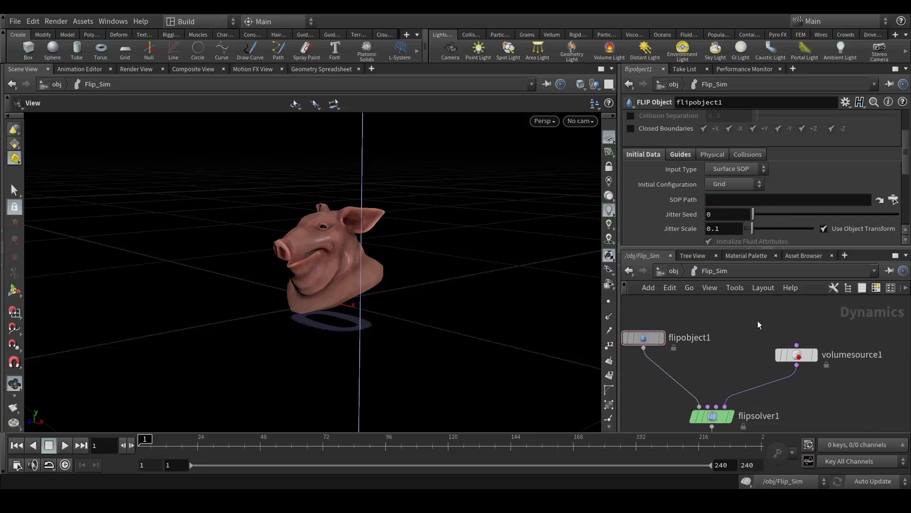
{"action": "scroll", "coordinate": [354, 261], "scroll_direction": "down", "scroll_amount": 5}
{"action": "scroll", "coordinate": [354, 261], "scroll_direction": "down", "scroll_amount": 2}
{"action": "left_click_drag", "start_coordinate": [342, 229], "coordinate": [450, 250]}
{"action": "scroll", "coordinate": [462, 279], "scroll_direction": "up", "scroll_amount": 6}
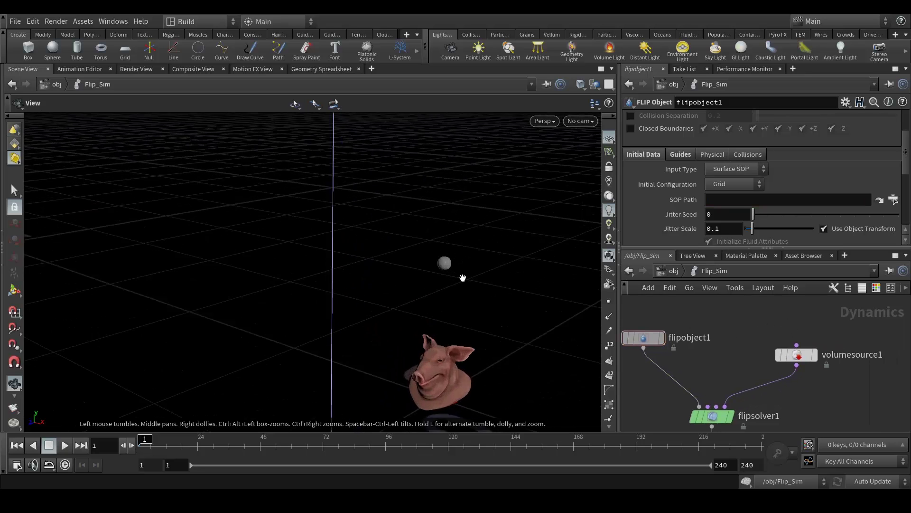
{"action": "middle_click_drag", "start_coordinate": [488, 287], "coordinate": [446, 278]}
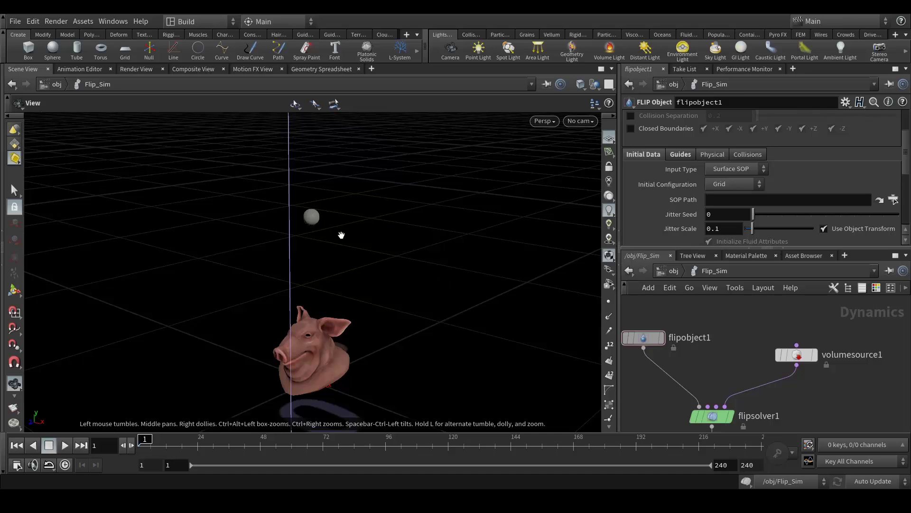
{"action": "middle_click_drag", "start_coordinate": [887, 366], "coordinate": [857, 344]}
{"action": "left_click", "coordinate": [777, 333]}
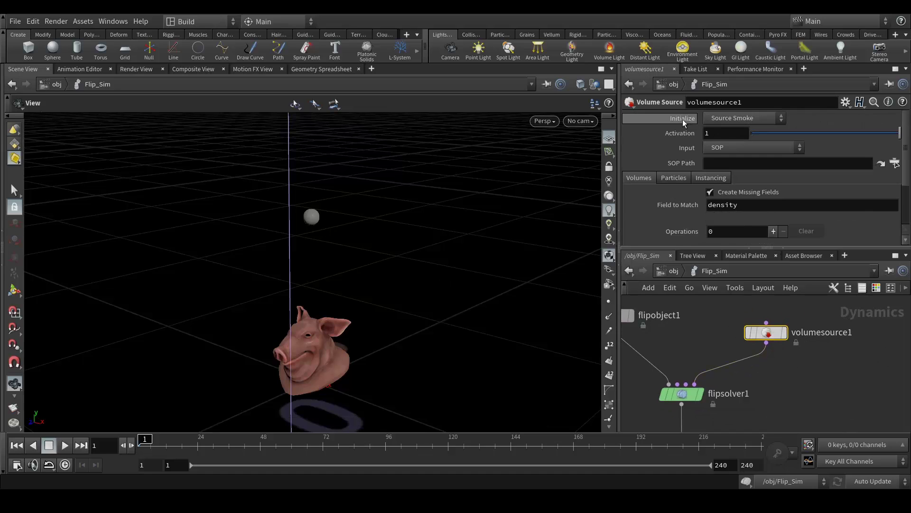
{"action": "left_click", "coordinate": [732, 118]}
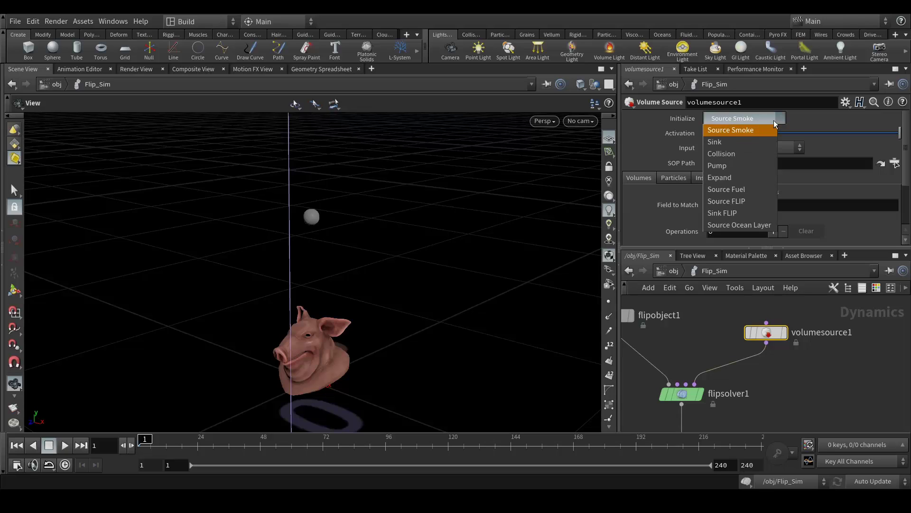
{"action": "left_click", "coordinate": [750, 202]}
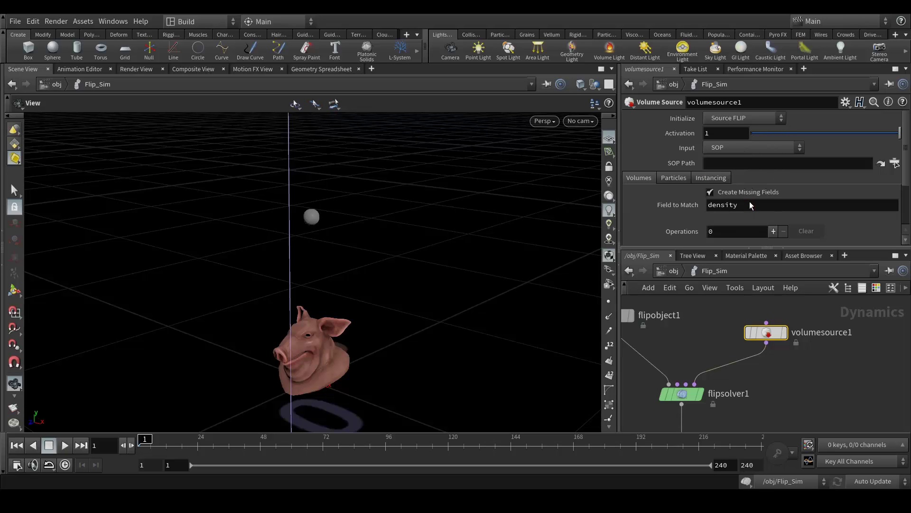
- Set the Volume Source's SOP Path to /obj/Emitter/Emitter_Out by picking Emitter_Out from the Emitter object
{"action": "left_click", "coordinate": [894, 162]}
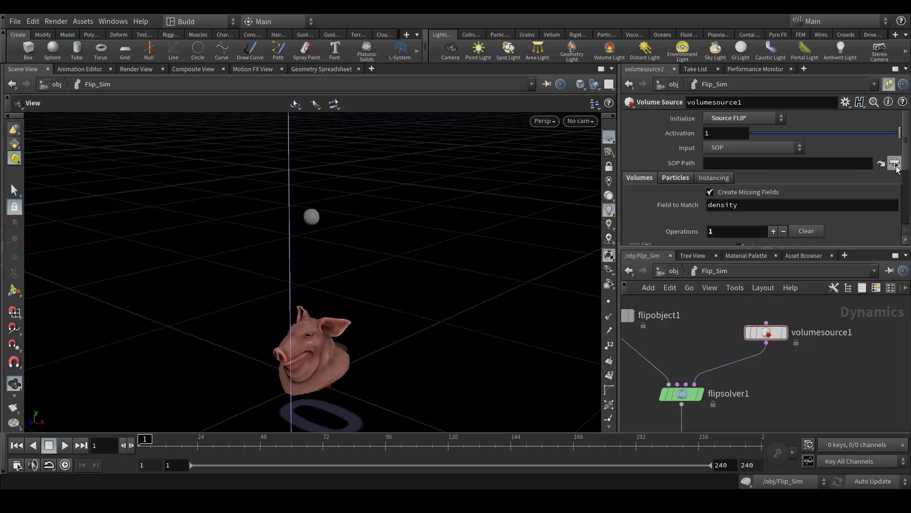
{"action": "left_click", "coordinate": [766, 119]}
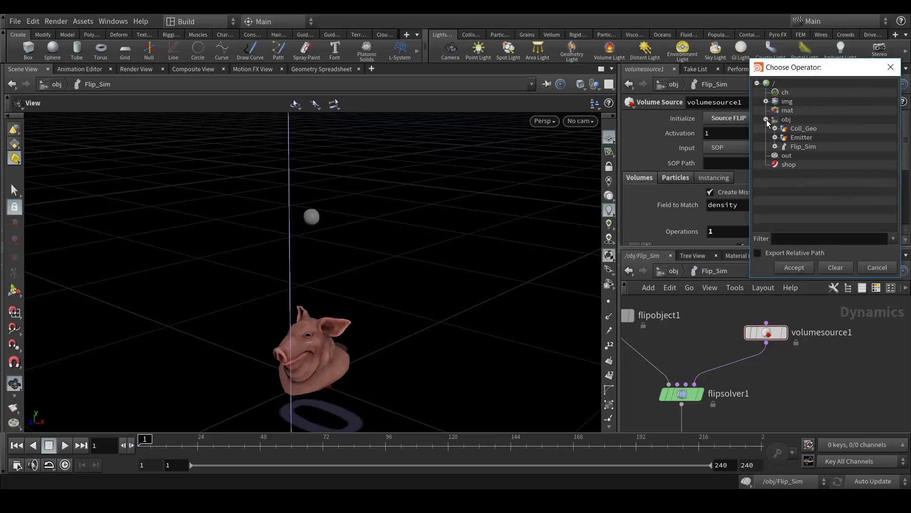
{"action": "left_click", "coordinate": [775, 137]}
{"action": "double_click", "coordinate": [806, 147]}
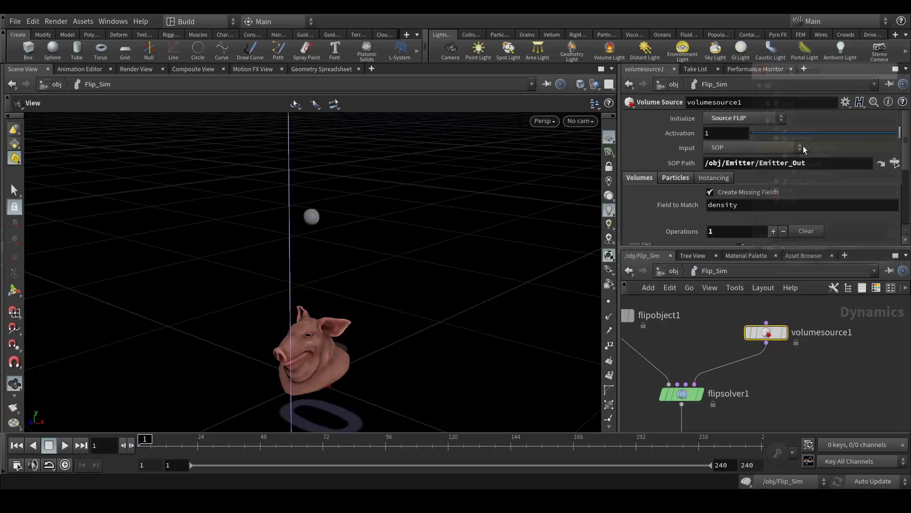
- Review the Volume Source's operation settings, play the simulation briefly and return to the first frame
{"action": "middle_click_drag", "start_coordinate": [831, 367], "coordinate": [835, 357]}
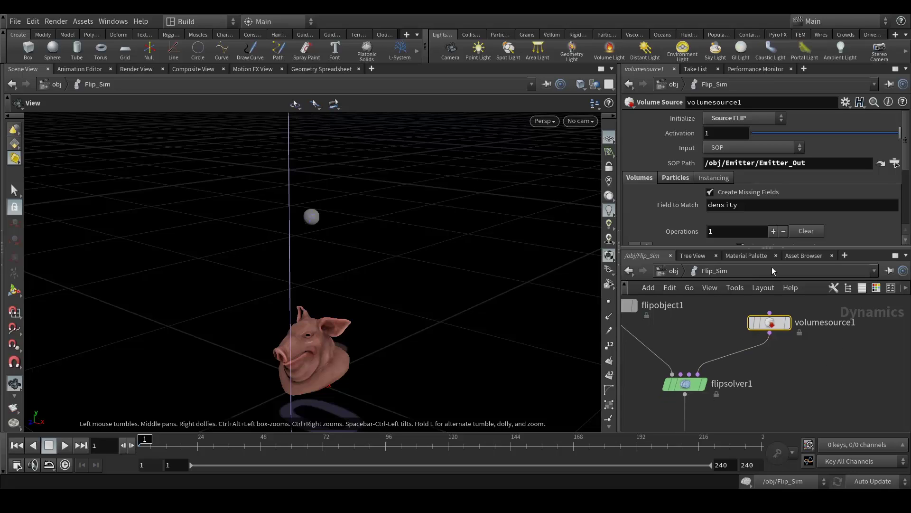
{"action": "scroll", "coordinate": [673, 215], "scroll_direction": "down", "scroll_amount": 3}
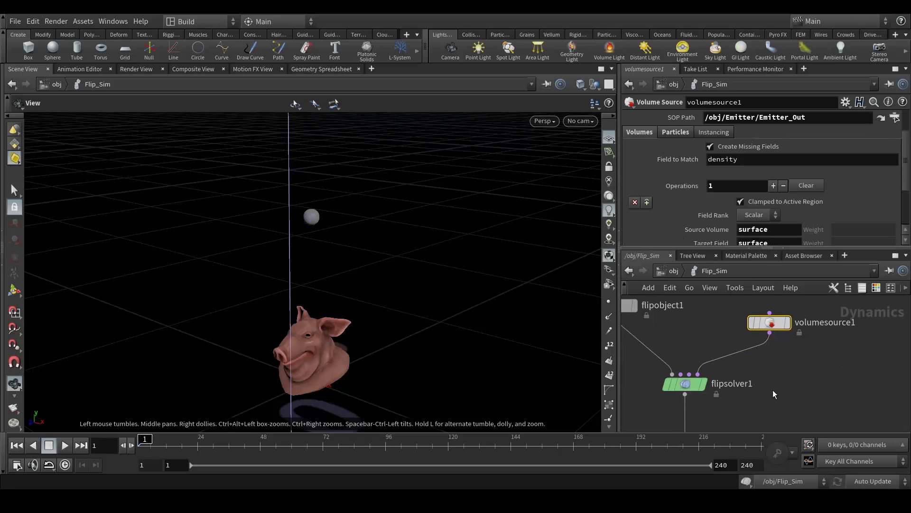
{"action": "left_click", "coordinate": [66, 448]}
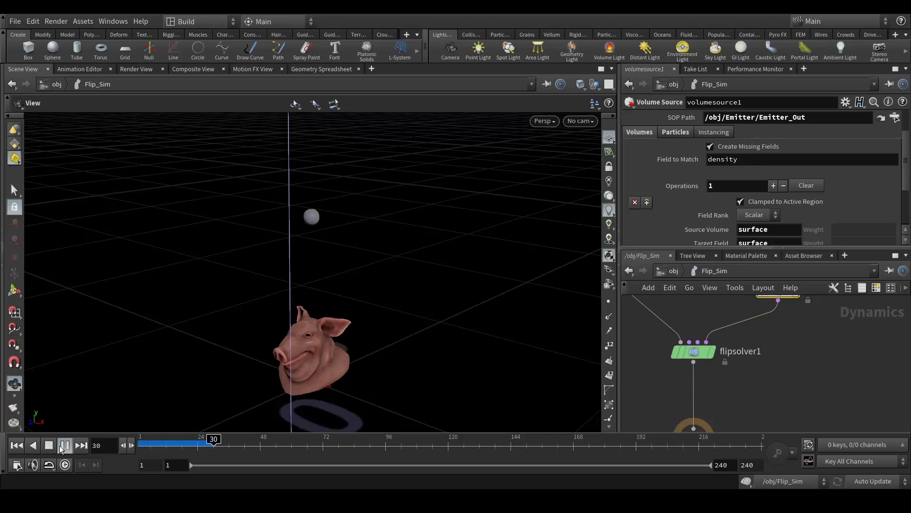
{"action": "left_click", "coordinate": [51, 447]}
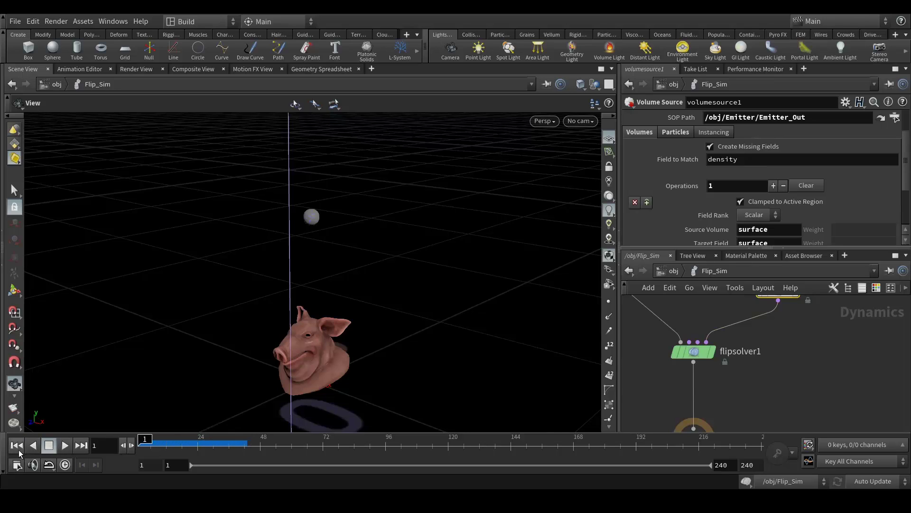
- Select the FLIP Object and switch the viewport to shaded display with wireframe
{"action": "middle_click_drag", "start_coordinate": [771, 364], "coordinate": [829, 407]}
{"action": "left_click", "coordinate": [673, 325]}
{"action": "key", "text": "shift+w"}
- Add a Gravity Force node and insert it on the wire between the FLIP Solver and the output node
{"action": "middle_click_drag", "start_coordinate": [840, 376], "coordinate": [832, 324]}
{"action": "mouse_move", "coordinate": [833, 373]}
{"action": "middle_mouse_down"}
{"action": "mouse_move", "coordinate": [840, 381]}
{"action": "mouse_move", "coordinate": [830, 372]}
{"action": "middle_mouse_up"}
{"action": "left_click", "coordinate": [838, 378]}
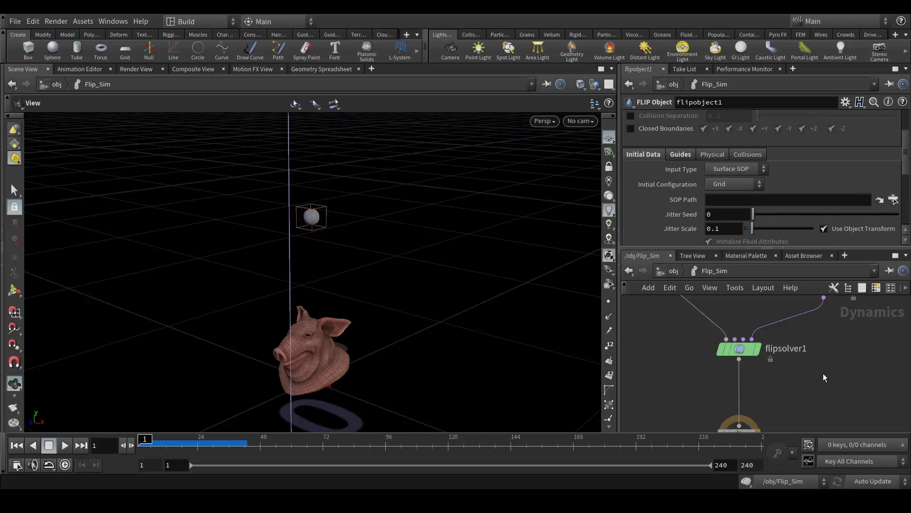
{"action": "key", "text": "Tab"}
{"action": "type", "text": "grav"}
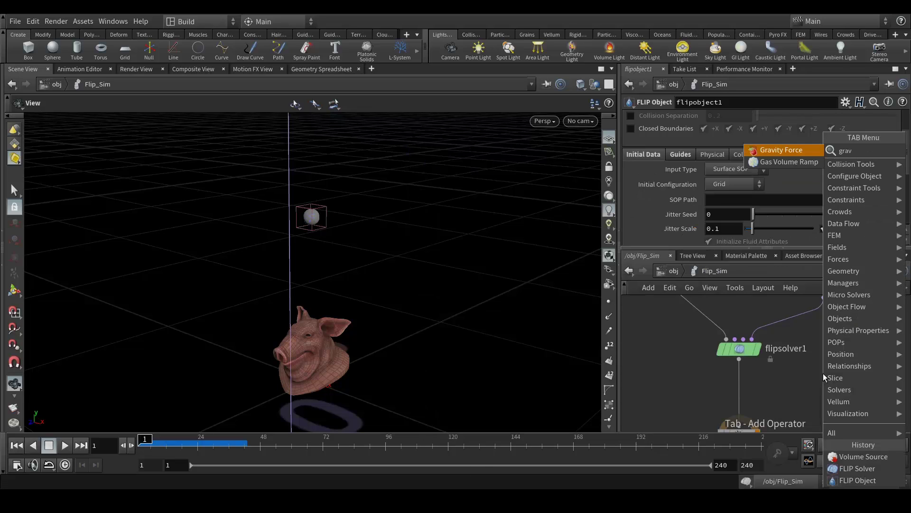
{"action": "key", "text": "Return"}
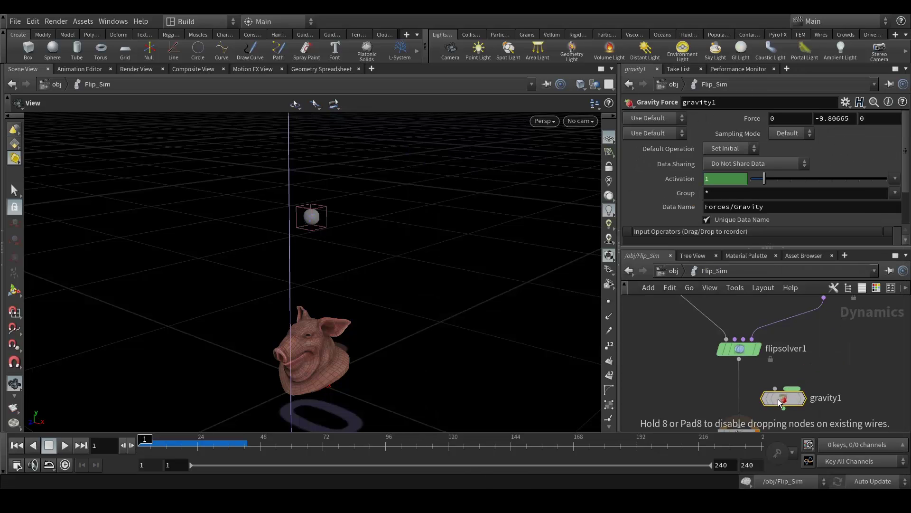
{"action": "left_click", "coordinate": [746, 396]}
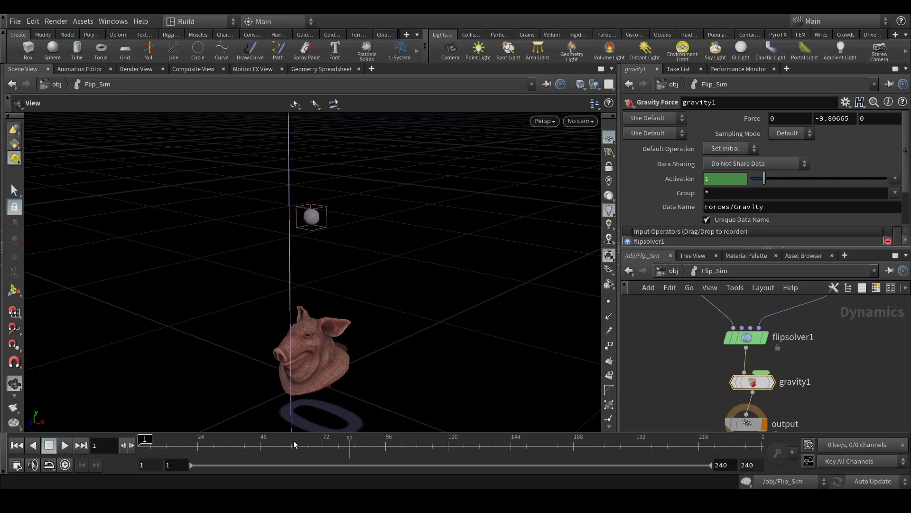
- Play the simulation with gravity to examine the falling particles, and return to the first frame
{"action": "left_click", "coordinate": [65, 446]}
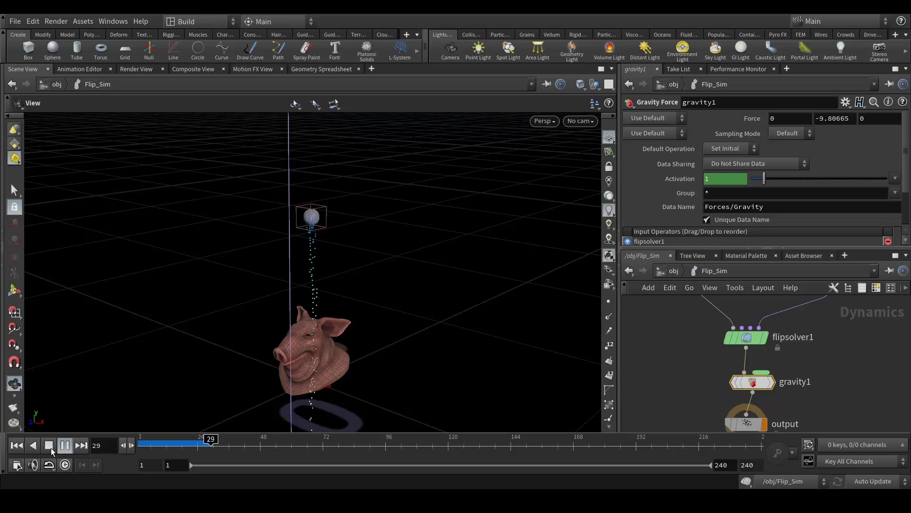
{"action": "left_click", "coordinate": [17, 446]}
{"action": "mouse_move", "coordinate": [826, 385]}
{"action": "middle_mouse_down"}
{"action": "mouse_move", "coordinate": [839, 362]}
{"action": "mouse_move", "coordinate": [839, 374]}
{"action": "middle_mouse_up"}
{"action": "left_click_drag", "start_coordinate": [308, 296], "coordinate": [361, 275]}
{"action": "key", "text": "f"}
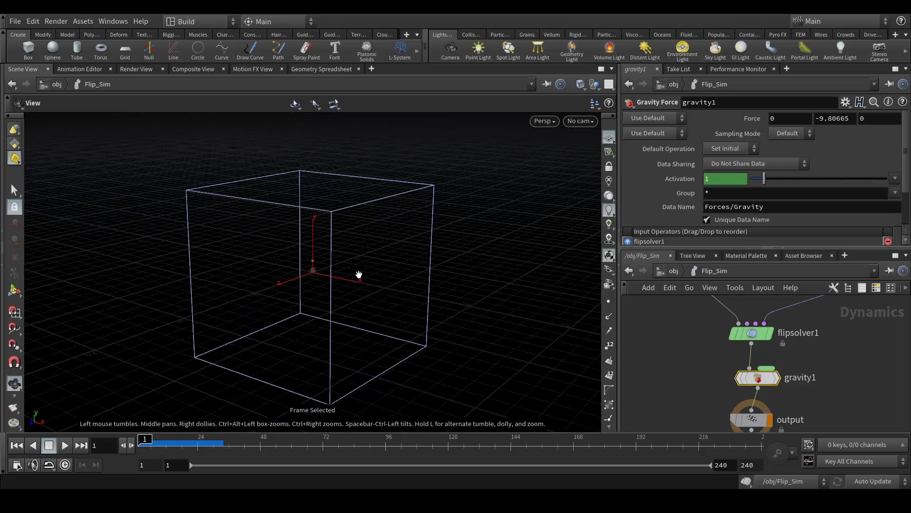
- Add a Static Object node beside the FLIP Object
{"action": "scroll", "coordinate": [830, 378], "scroll_direction": "down", "scroll_amount": 4}
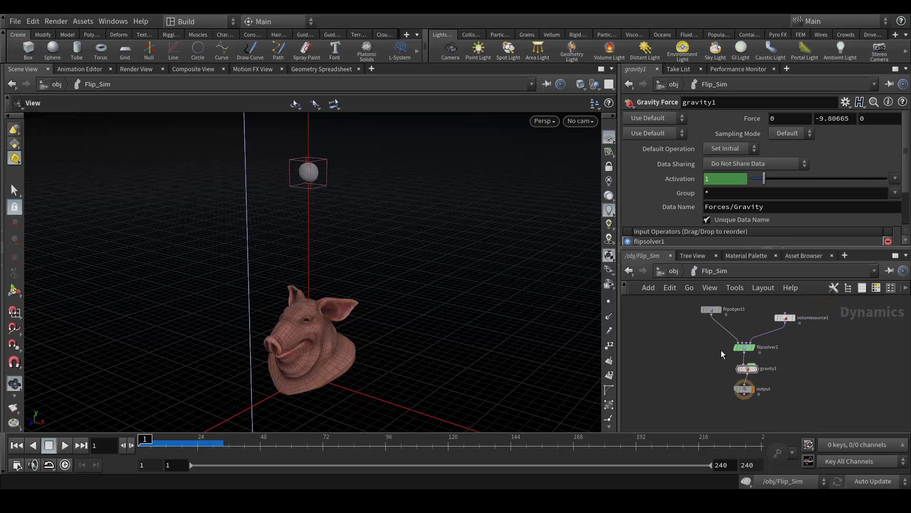
{"action": "middle_click_drag", "start_coordinate": [698, 353], "coordinate": [702, 356]}
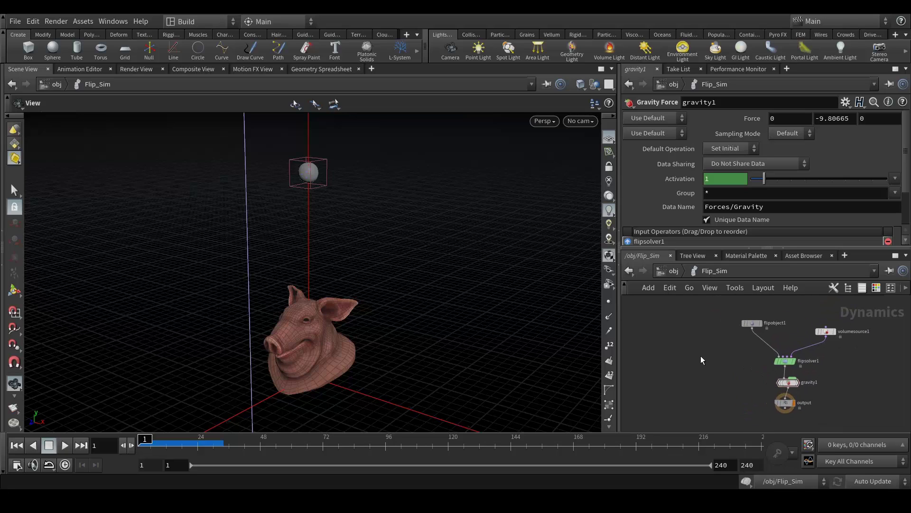
{"action": "key", "text": "Tab"}
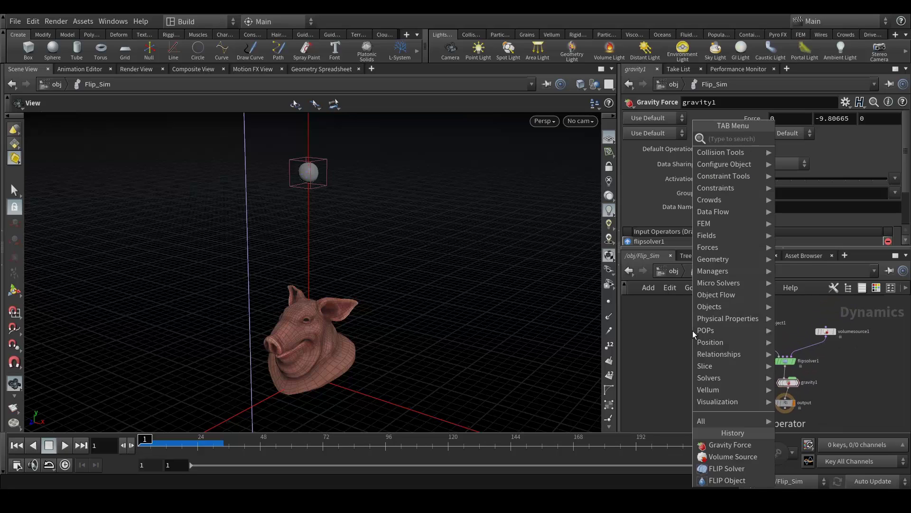
{"action": "type", "text": "sta"}
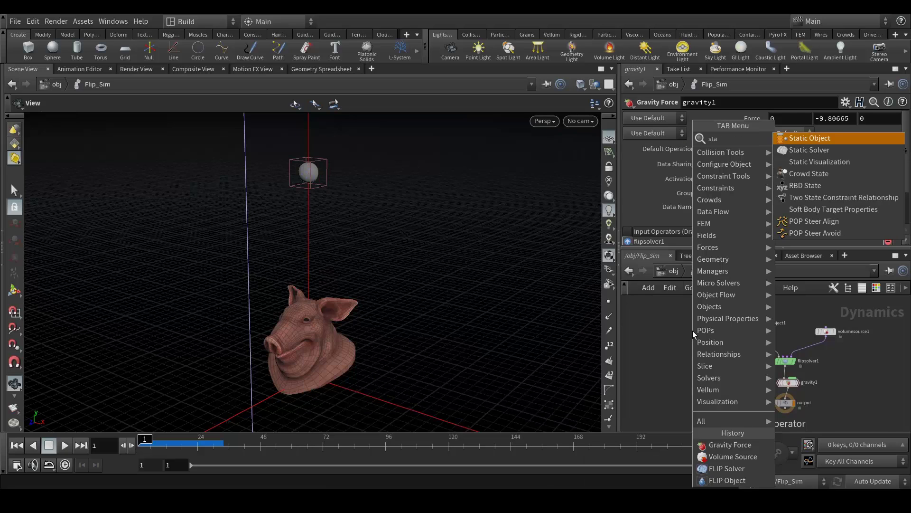
{"action": "key", "text": "Return"}
{"action": "left_click", "coordinate": [693, 331]}
{"action": "left_click", "coordinate": [693, 332]}
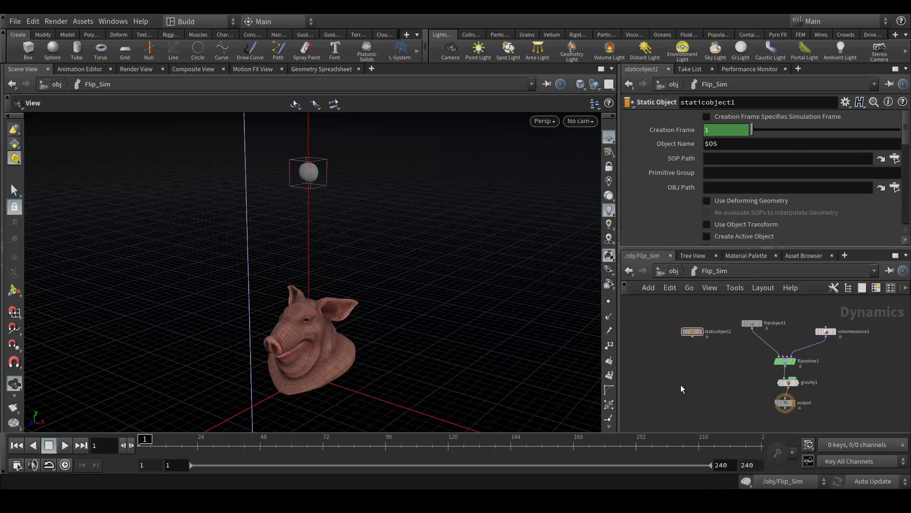
- Add a Static Solver node below the Static Object and connect the Static Object to its first input
{"action": "key", "text": "Tab"}
{"action": "type", "text": "sta"}
{"action": "key", "text": "Down"}
{"action": "key", "text": "Return"}
{"action": "left_click", "coordinate": [680, 382]}
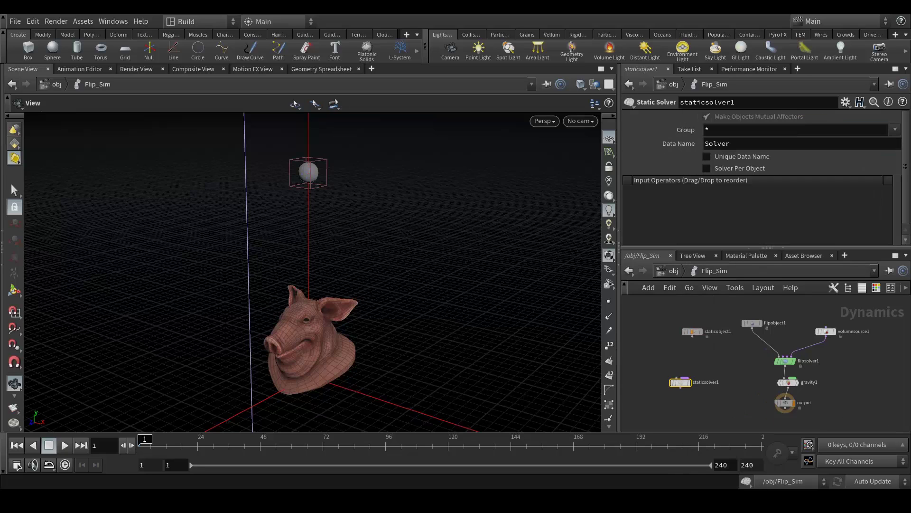
{"action": "scroll", "coordinate": [726, 375], "scroll_direction": "up", "scroll_amount": 2}
{"action": "middle_click_drag", "start_coordinate": [713, 358], "coordinate": [726, 358]}
{"action": "left_click_drag", "start_coordinate": [672, 385], "coordinate": [708, 366]}
- Add a Merge node and connect the Static Solver first and the Gravity Force second as its inputs
{"action": "scroll", "coordinate": [668, 366], "scroll_direction": "up", "scroll_amount": 3}
{"action": "middle_click_drag", "start_coordinate": [789, 389], "coordinate": [723, 350]}
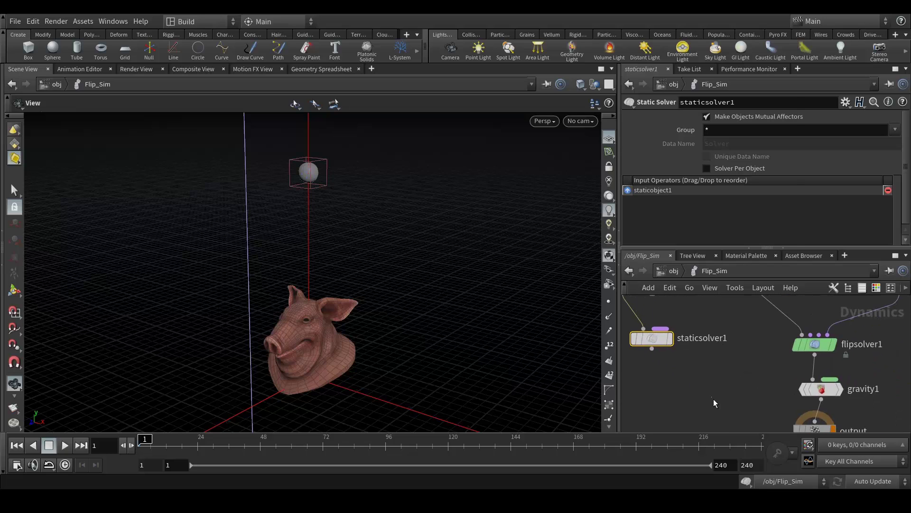
{"action": "key", "text": "Tab"}
{"action": "type", "text": "merge"}
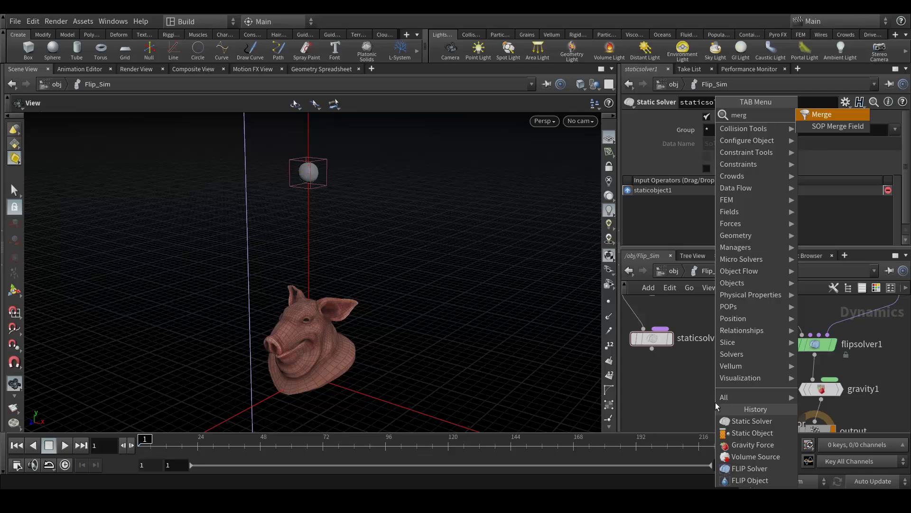
{"action": "key", "text": "Return"}
{"action": "left_click", "coordinate": [715, 403]}
{"action": "left_click_drag", "start_coordinate": [652, 349], "coordinate": [716, 391]}
{"action": "left_click_drag", "start_coordinate": [821, 400], "coordinate": [752, 401]}
{"action": "middle_click_drag", "start_coordinate": [749, 355], "coordinate": [739, 302]}
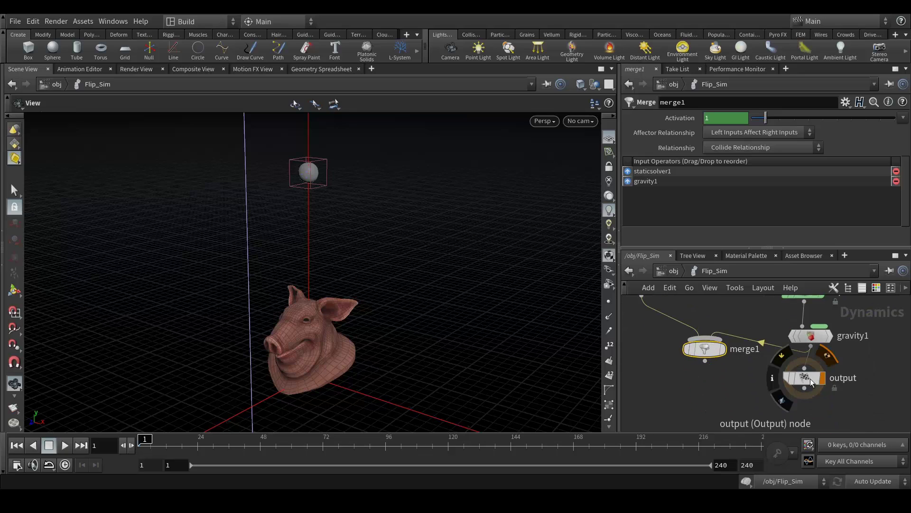
- Connect the Merge node to the output node and lay out all nodes in the network
{"action": "left_click_drag", "start_coordinate": [706, 362], "coordinate": [804, 391]}
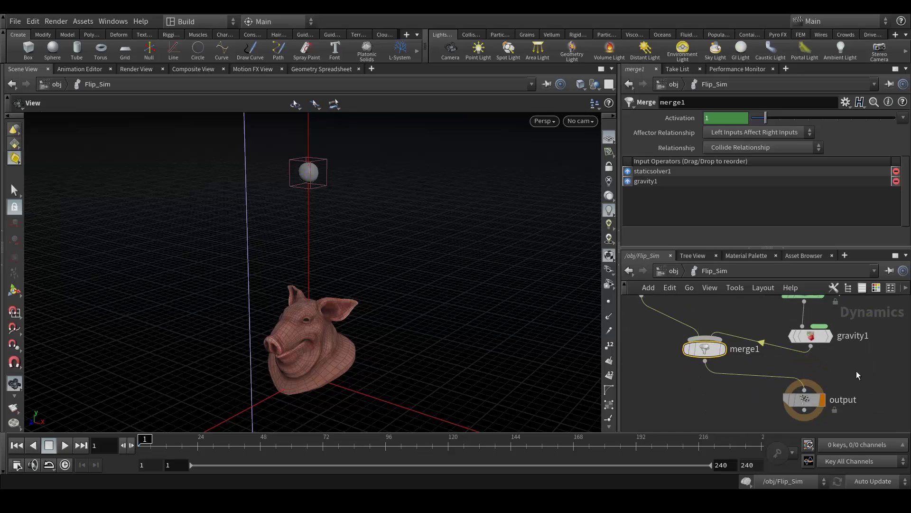
{"action": "middle_click_drag", "start_coordinate": [793, 375], "coordinate": [794, 390]}
{"action": "scroll", "coordinate": [784, 387], "scroll_direction": "down", "scroll_amount": 3}
{"action": "key", "text": "l"}
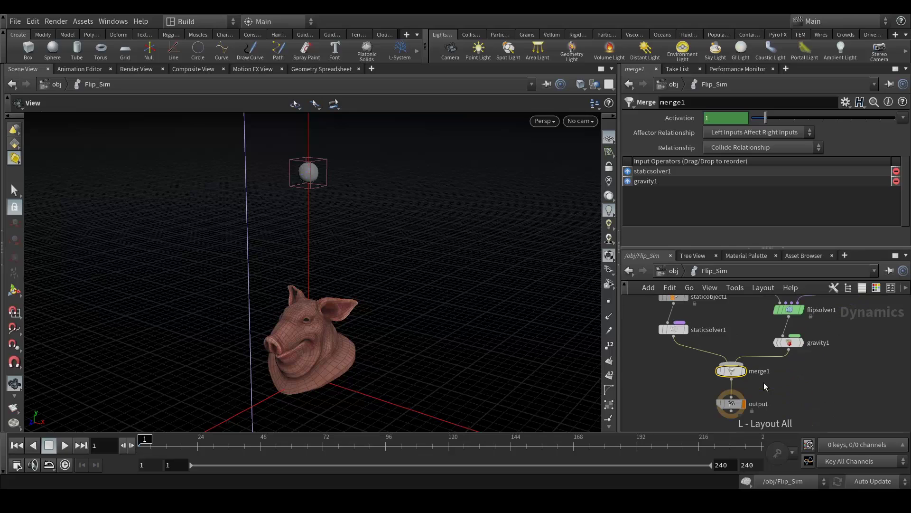
- Set the Static Object's SOP Path to /obj/Coll_Geo/Coll_OUT
{"action": "middle_click_drag", "start_coordinate": [825, 360], "coordinate": [832, 379]}
{"action": "scroll", "coordinate": [776, 360], "scroll_direction": "down", "scroll_amount": 3}
{"action": "scroll", "coordinate": [744, 352], "scroll_direction": "up", "scroll_amount": 4}
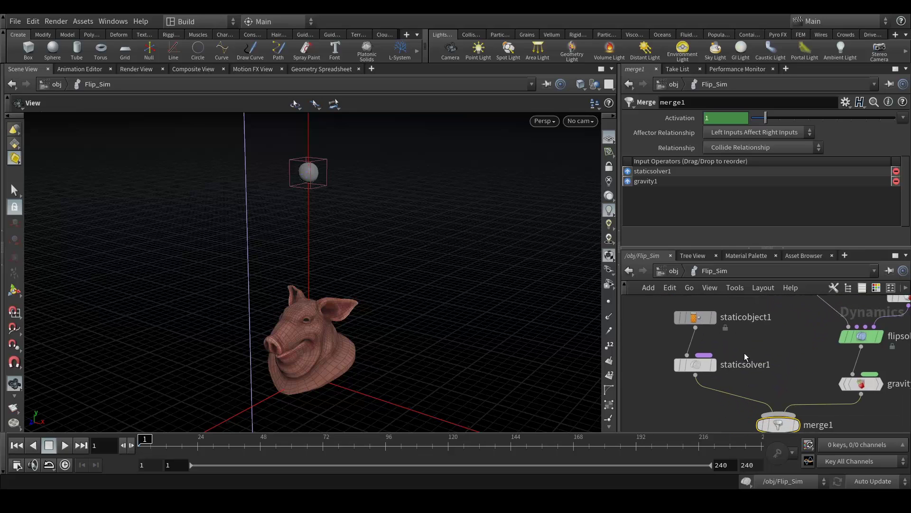
{"action": "left_click", "coordinate": [699, 317]}
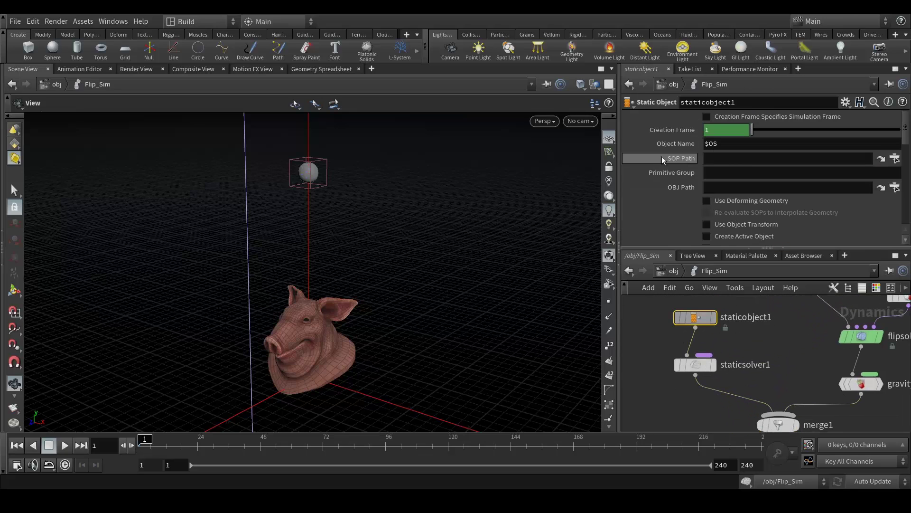
{"action": "left_click", "coordinate": [895, 157]}
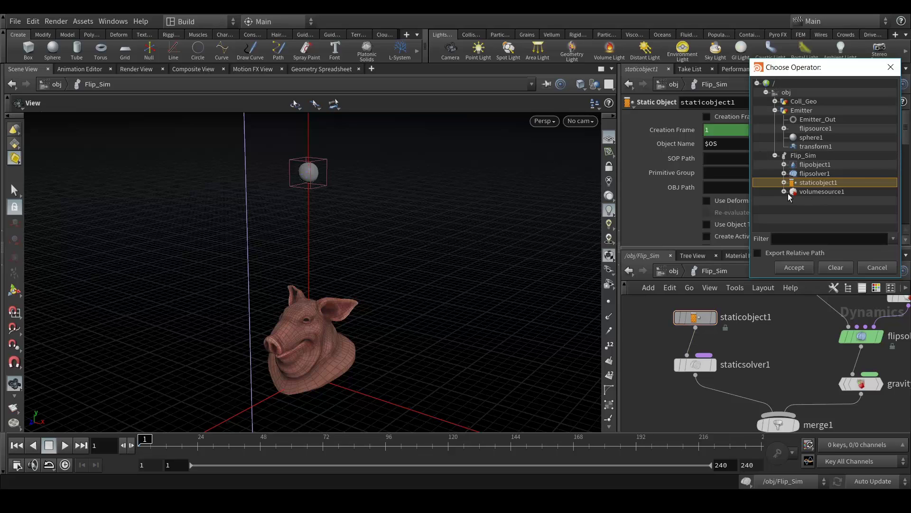
{"action": "left_click", "coordinate": [784, 128]}
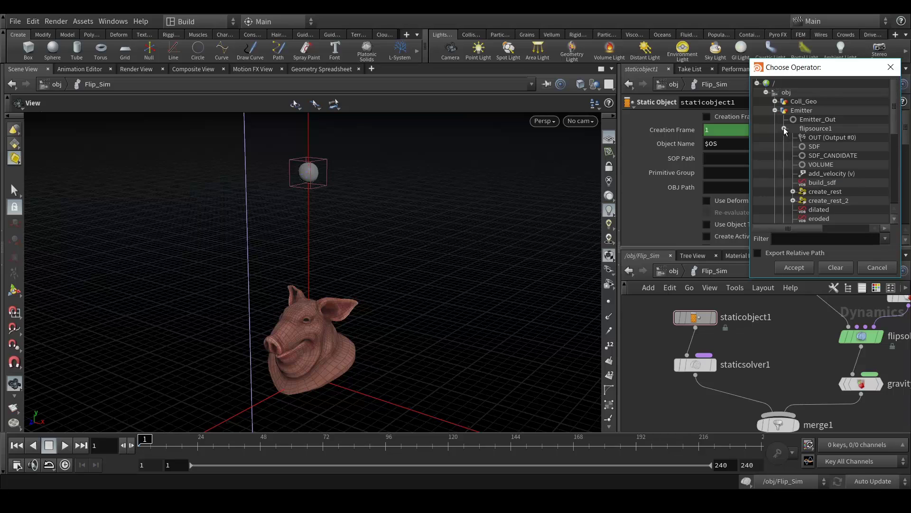
{"action": "left_click", "coordinate": [784, 129]}
{"action": "left_click", "coordinate": [775, 111]}
{"action": "left_click", "coordinate": [775, 102]}
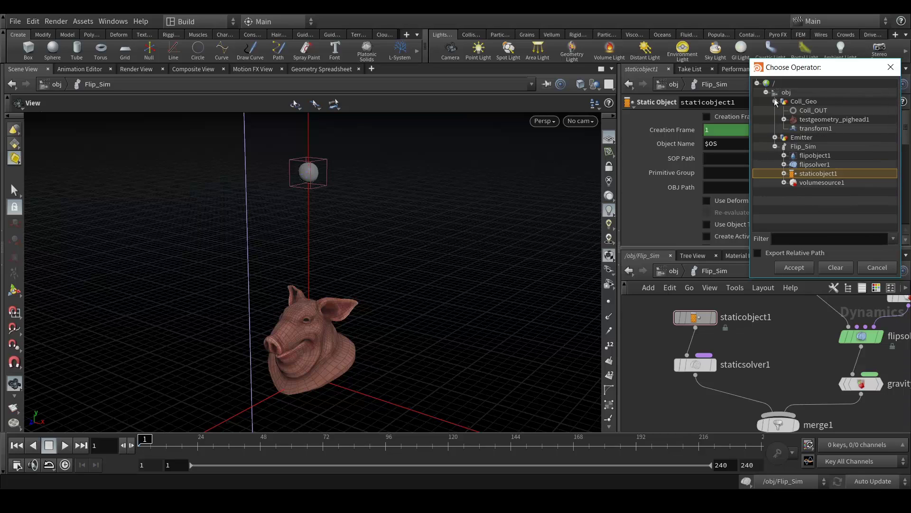
{"action": "double_click", "coordinate": [807, 112]}
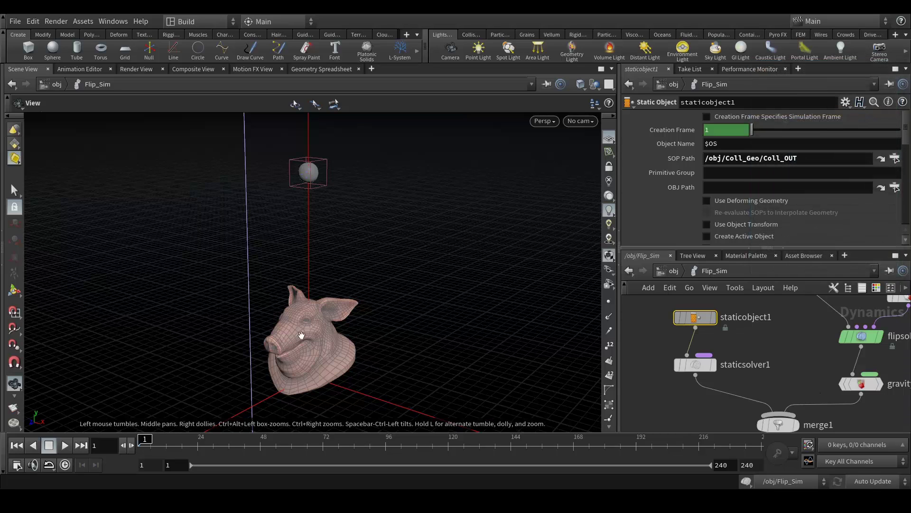
- Turn off Display Geometry for the Static Object
{"action": "scroll", "coordinate": [730, 171], "scroll_direction": "down", "scroll_amount": 4}
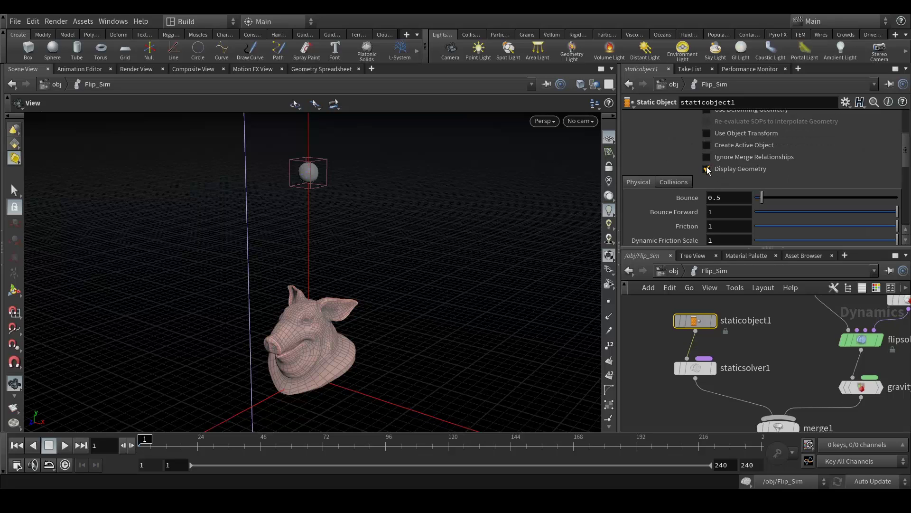
{"action": "left_click", "coordinate": [707, 169]}
{"action": "scroll", "coordinate": [680, 138], "scroll_direction": "up", "scroll_amount": 2}
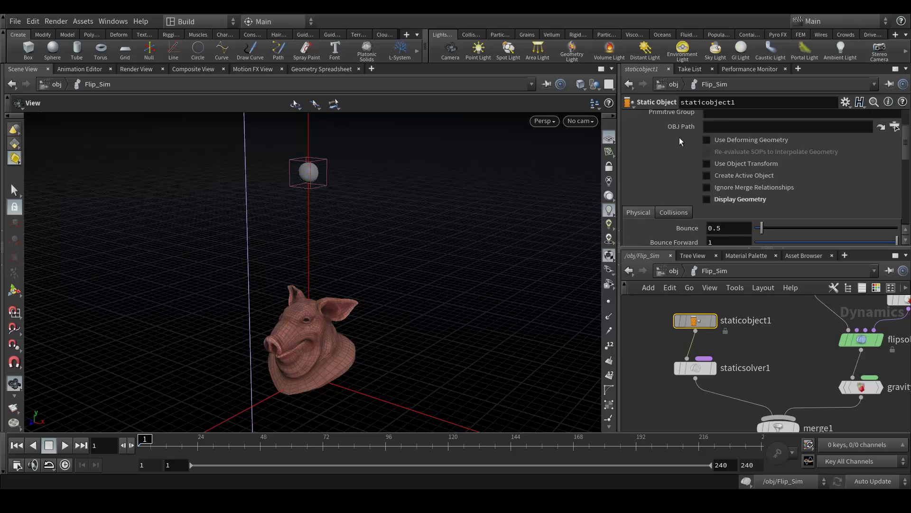
- Play the simulation to examine the particles hitting the pig head, rewind it, and scrub to frame 5
{"action": "middle_click_drag", "start_coordinate": [789, 362], "coordinate": [751, 301]}
{"action": "mouse_move", "coordinate": [796, 410]}
{"action": "middle_mouse_down"}
{"action": "mouse_move", "coordinate": [798, 365]}
{"action": "mouse_move", "coordinate": [813, 404]}
{"action": "middle_mouse_up"}
{"action": "left_click_drag", "start_coordinate": [331, 288], "coordinate": [118, 418]}
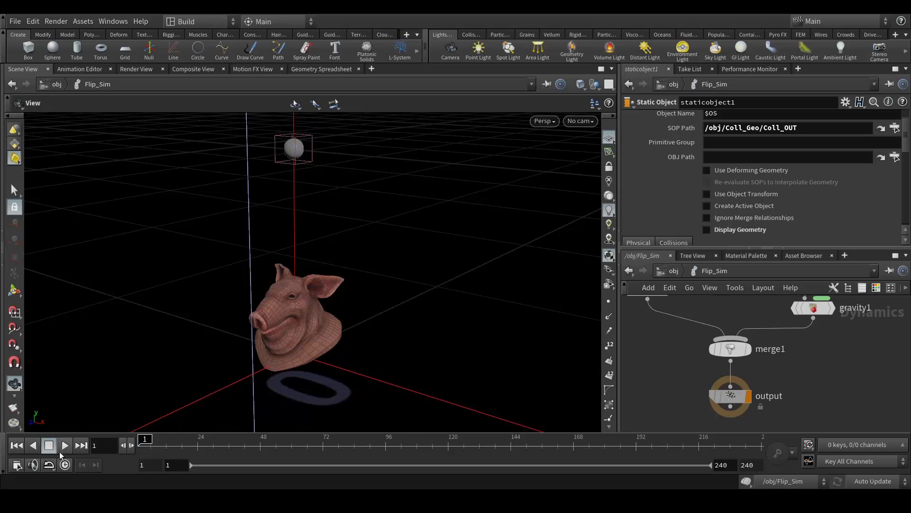
{"action": "left_click", "coordinate": [66, 445]}
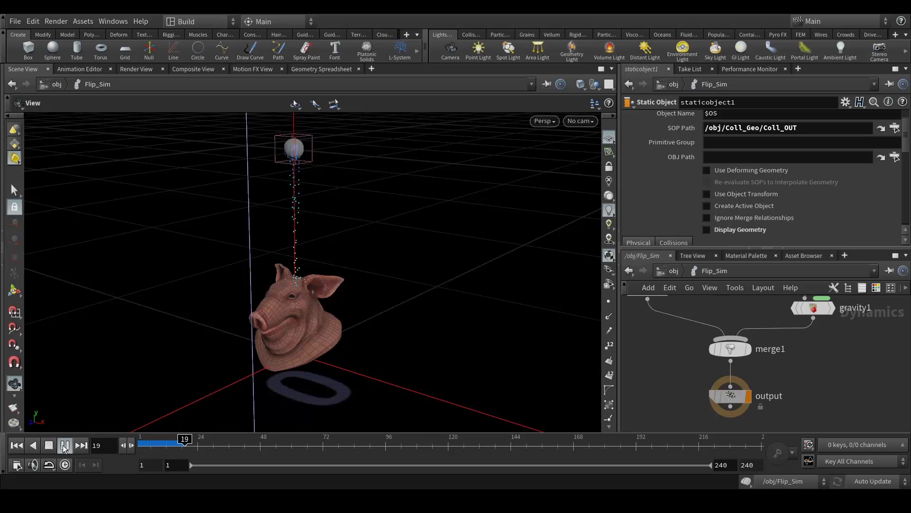
{"action": "left_click", "coordinate": [49, 446]}
{"action": "left_click", "coordinate": [16, 446]}
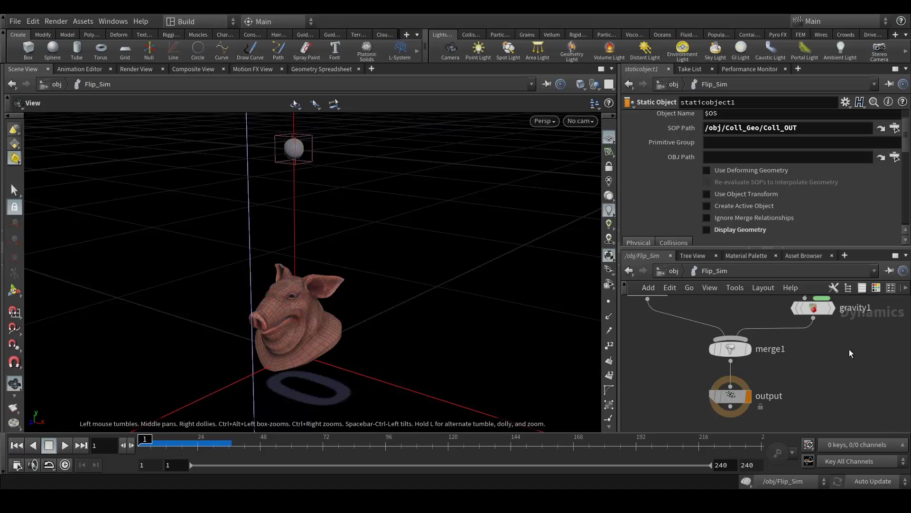
{"action": "scroll", "coordinate": [865, 357], "scroll_direction": "down", "scroll_amount": 3}
{"action": "middle_click_drag", "start_coordinate": [486, 329], "coordinate": [506, 320]}
{"action": "mouse_move", "coordinate": [153, 445]}
{"action": "left_mouse_down"}
{"action": "mouse_move", "coordinate": [190, 445]}
{"action": "mouse_move", "coordinate": [148, 446]}
{"action": "left_mouse_up"}
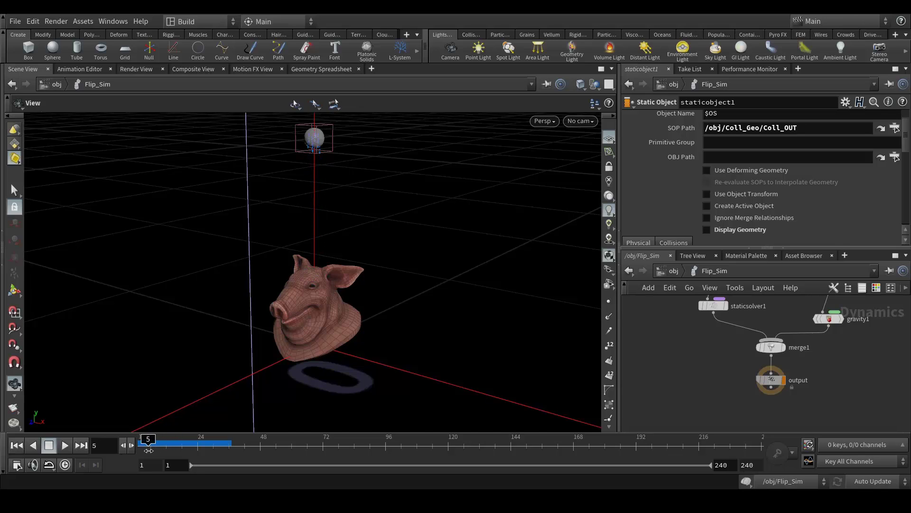
- Set the FLIP Object's Particle Separation to 0.03 and return to the first frame
{"action": "middle_click_drag", "start_coordinate": [781, 294], "coordinate": [753, 377]}
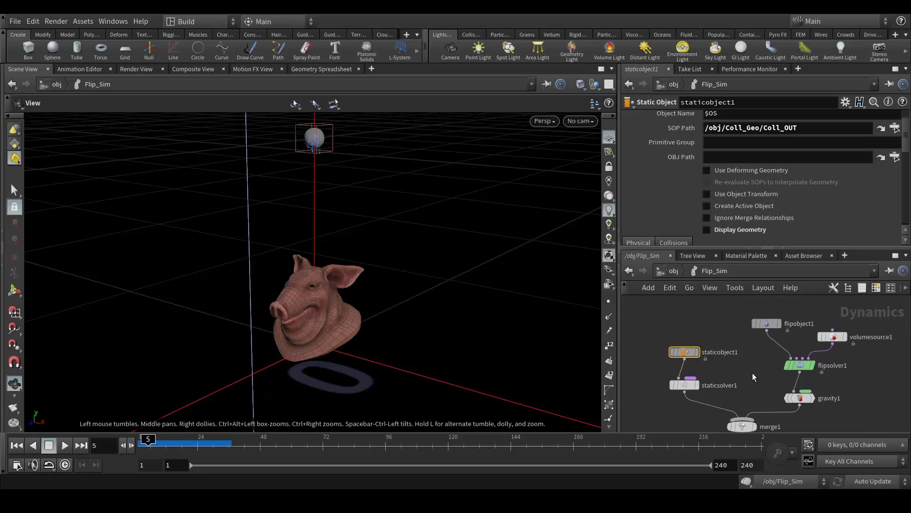
{"action": "left_click", "coordinate": [768, 324]}
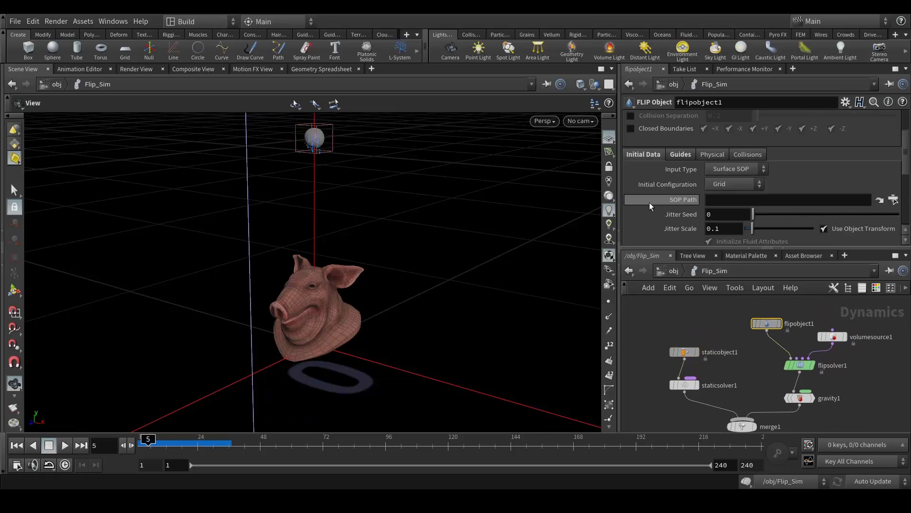
{"action": "scroll", "coordinate": [649, 203], "scroll_direction": "up", "scroll_amount": 3}
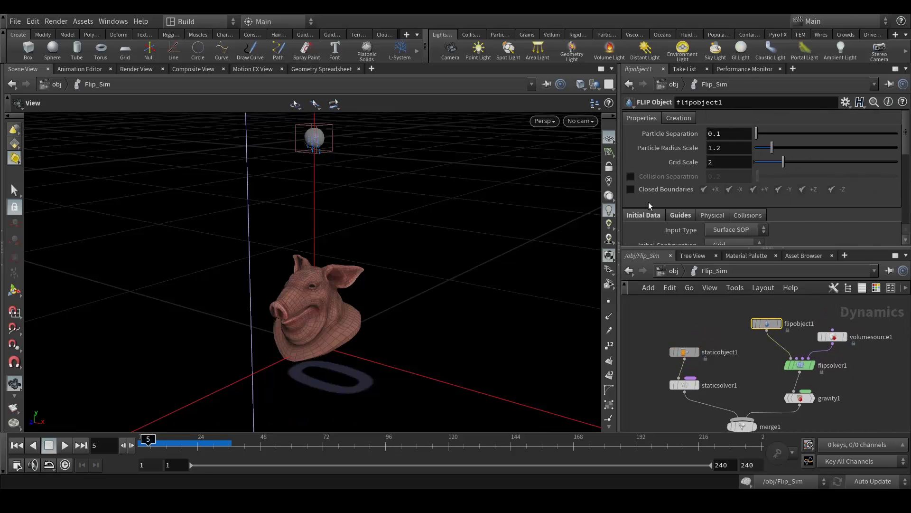
{"action": "double_click", "coordinate": [732, 136]}
{"action": "type", "text": "03"}
{"action": "key", "text": "Return"}
{"action": "left_click", "coordinate": [15, 448]}
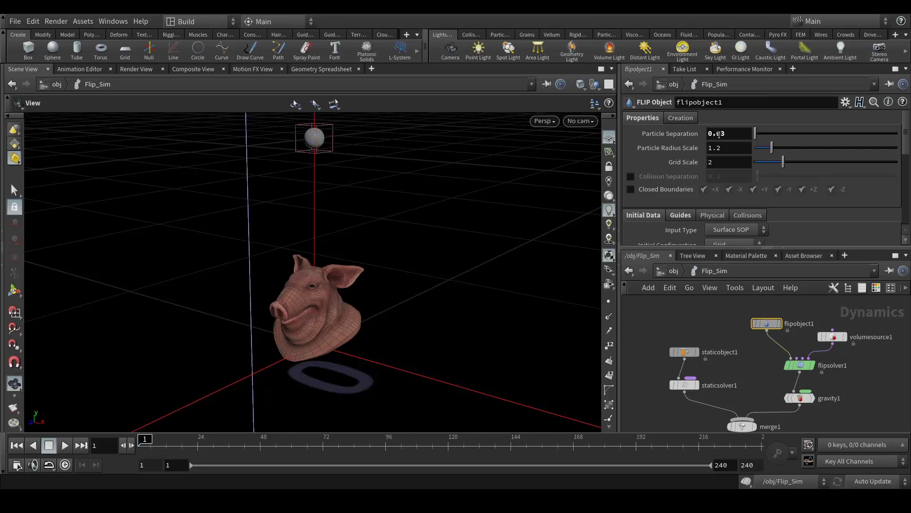
- Play the simulation with the finer FLIP Object separation to examine the splash, and return to the first frame
{"action": "left_click_drag", "start_coordinate": [385, 211], "coordinate": [386, 213]}
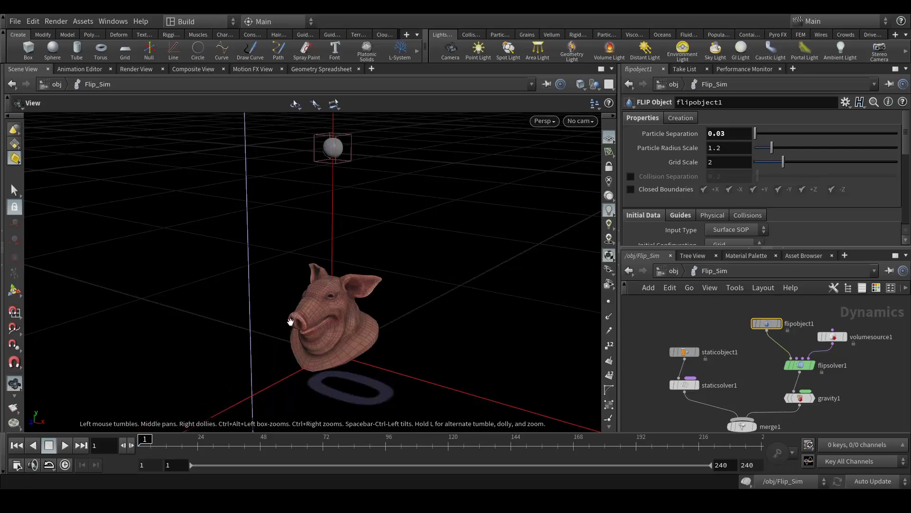
{"action": "left_click", "coordinate": [65, 446]}
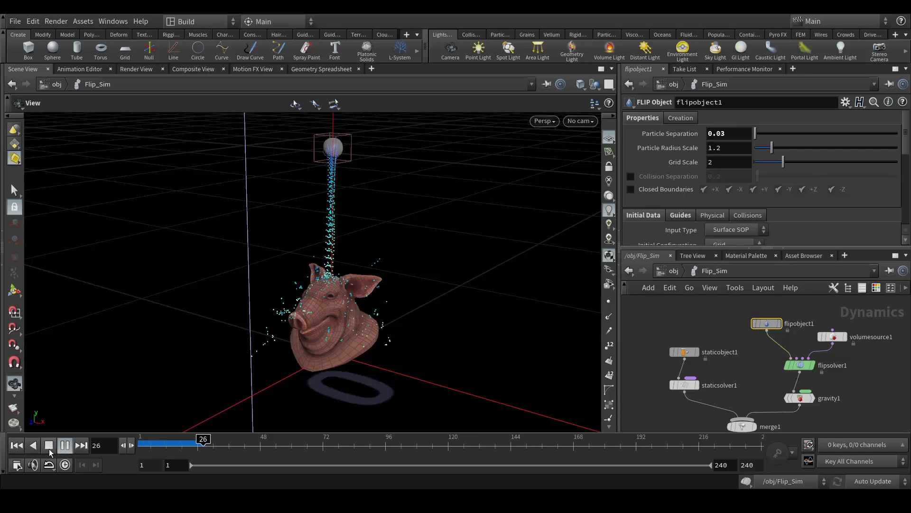
{"action": "left_click", "coordinate": [49, 449]}
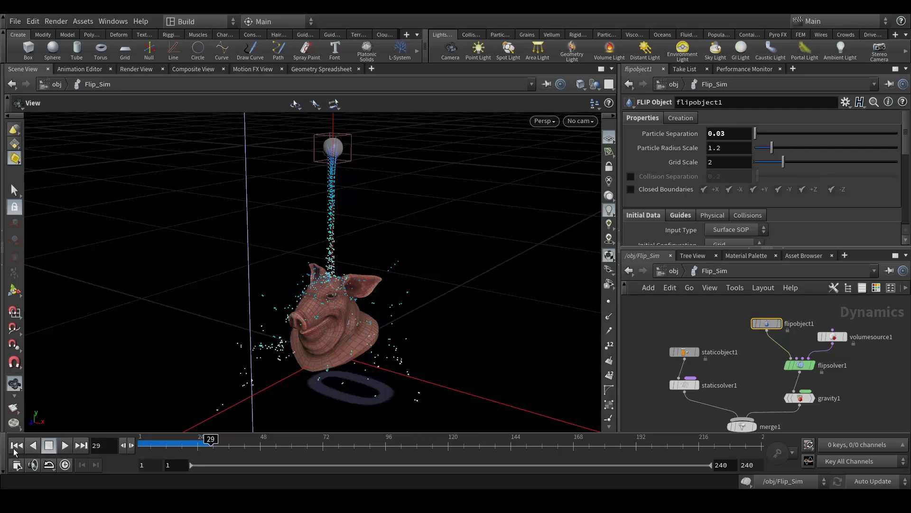
{"action": "left_click", "coordinate": [15, 447]}
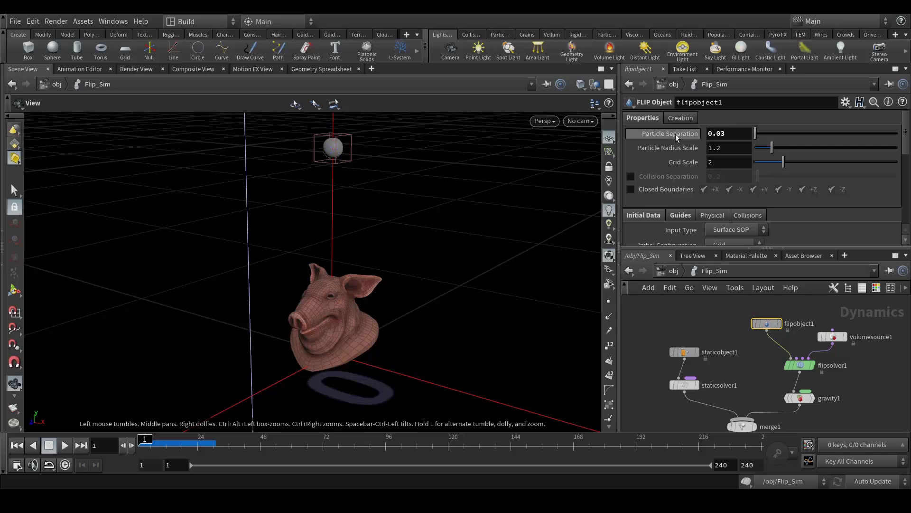
- Set the FLIP Source's Particle Separation to 0.02 inside Emitter, play the simulation, and return to the first frame
{"action": "left_click", "coordinate": [673, 271]}
{"action": "double_click", "coordinate": [673, 315]}
{"action": "middle_click_drag", "start_coordinate": [815, 364], "coordinate": [818, 311]}
{"action": "middle_click_drag", "start_coordinate": [848, 425], "coordinate": [849, 372]}
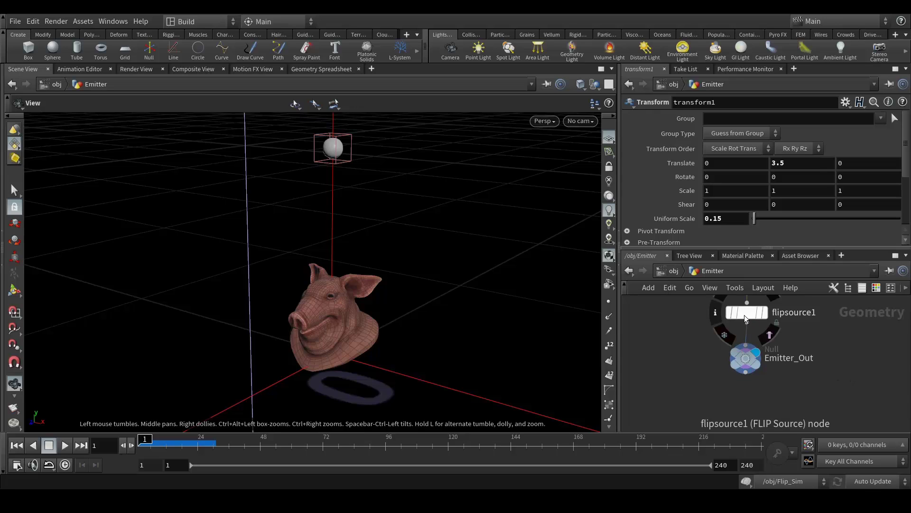
{"action": "left_click", "coordinate": [744, 315]}
{"action": "scroll", "coordinate": [815, 332], "scroll_direction": "up", "scroll_amount": 3}
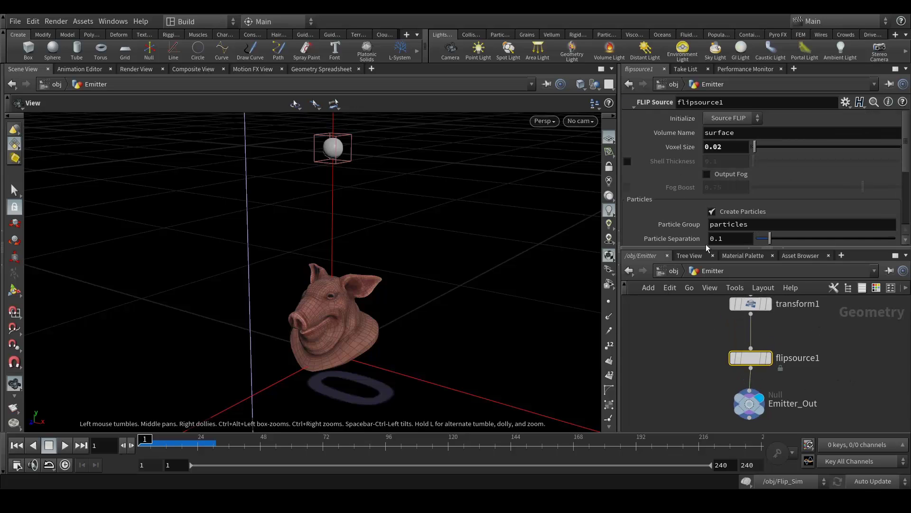
{"action": "scroll", "coordinate": [678, 188], "scroll_direction": "down", "scroll_amount": 4}
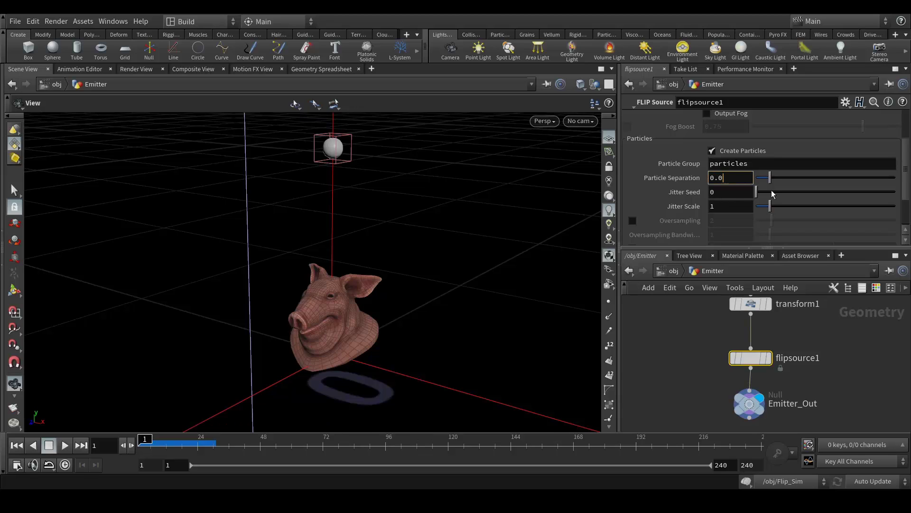
{"action": "type", "text": "2"}
{"action": "key", "text": "Return"}
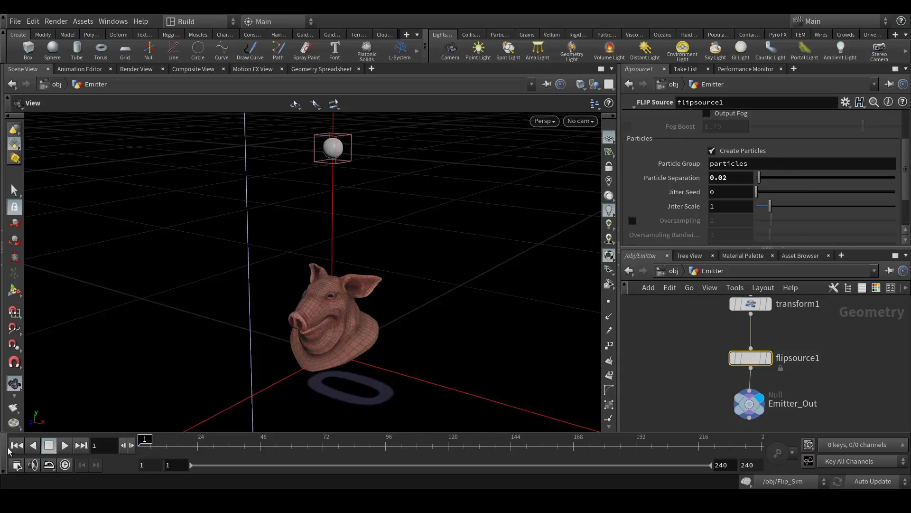
{"action": "left_click", "coordinate": [64, 446]}
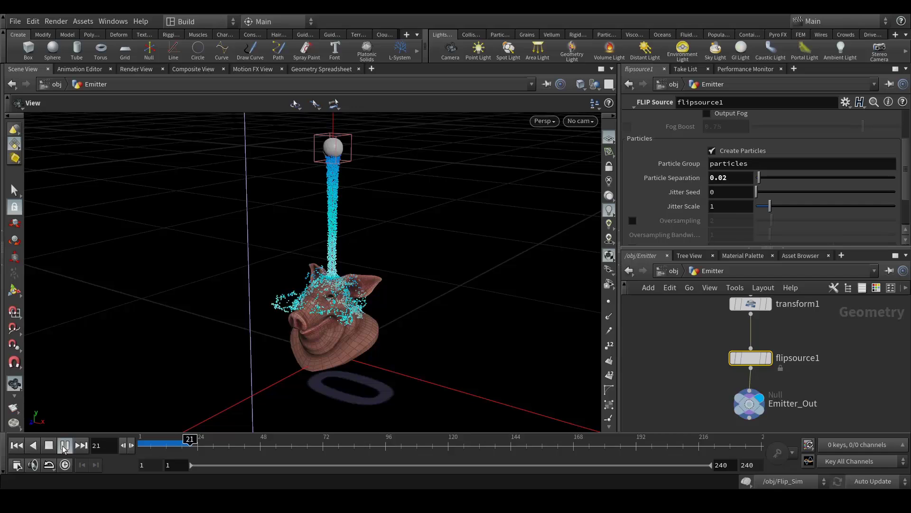
{"action": "left_click", "coordinate": [16, 445]}
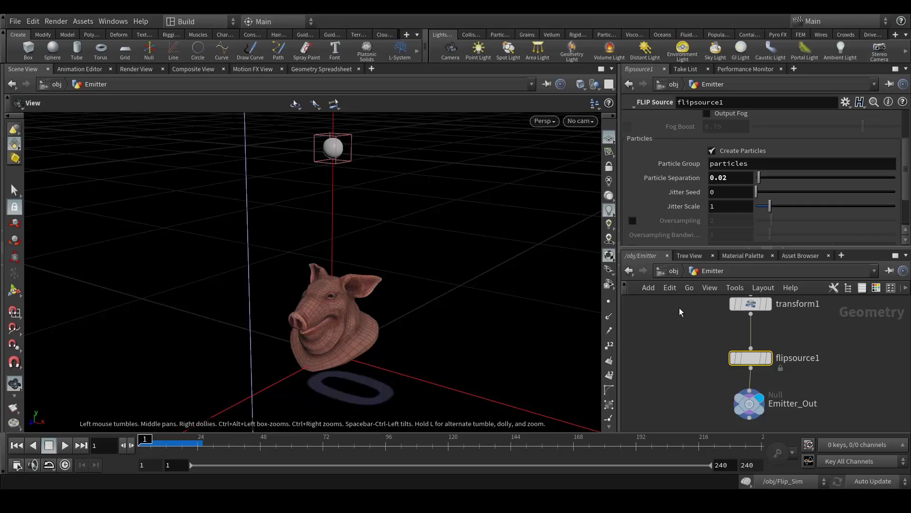
- Link the FLIP Source's Particle Separation in Emitter to the FLIP Object's Particle Separation in Flip_Sim with a relative reference
{"action": "left_click", "coordinate": [672, 274]}
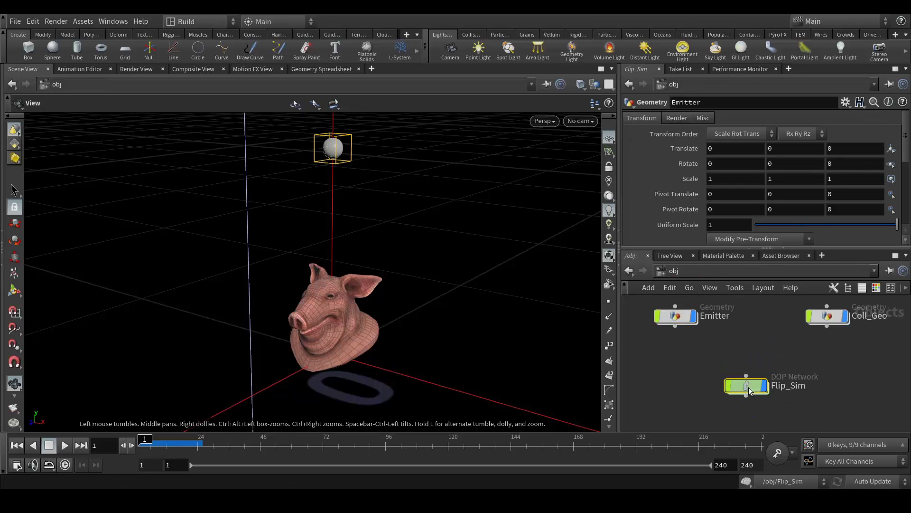
{"action": "double_click", "coordinate": [747, 386]}
{"action": "mouse_move", "coordinate": [752, 335]}
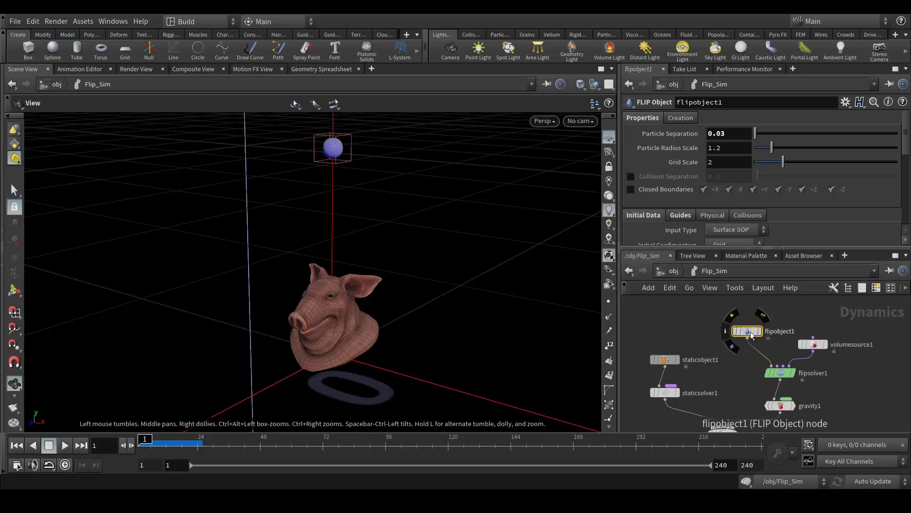
{"action": "right_click", "coordinate": [674, 134]}
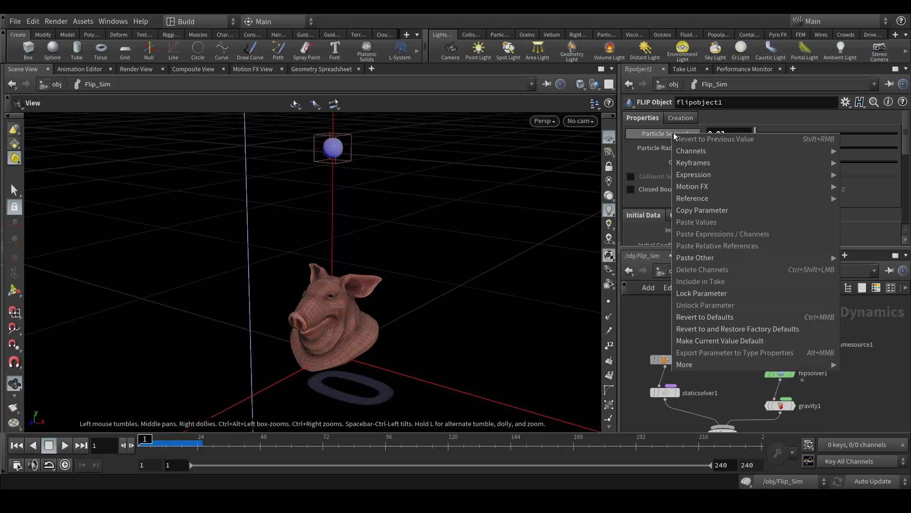
{"action": "left_click", "coordinate": [701, 211]}
{"action": "key", "text": "u"}
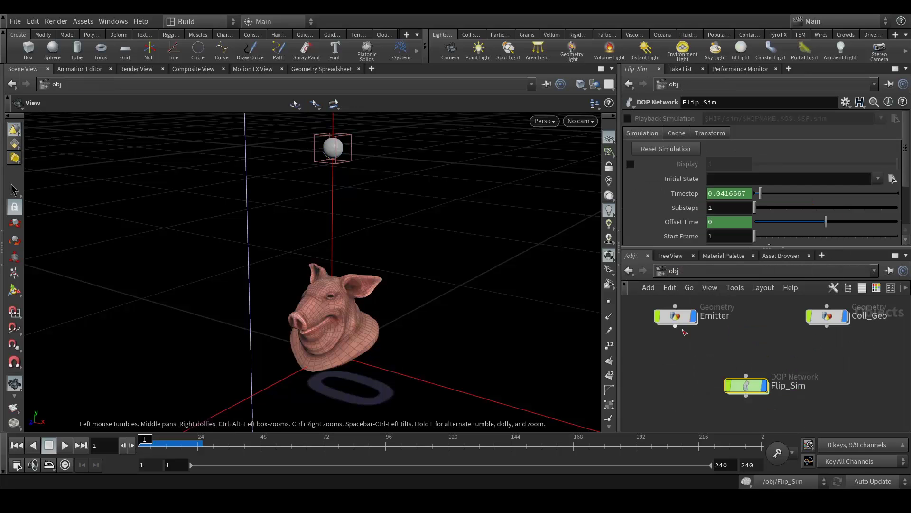
{"action": "double_click", "coordinate": [678, 318]}
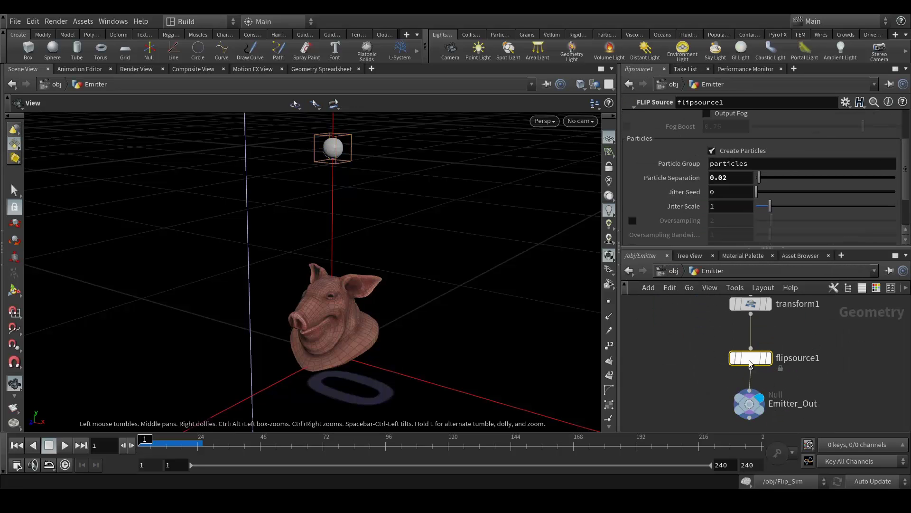
{"action": "right_click", "coordinate": [674, 176]}
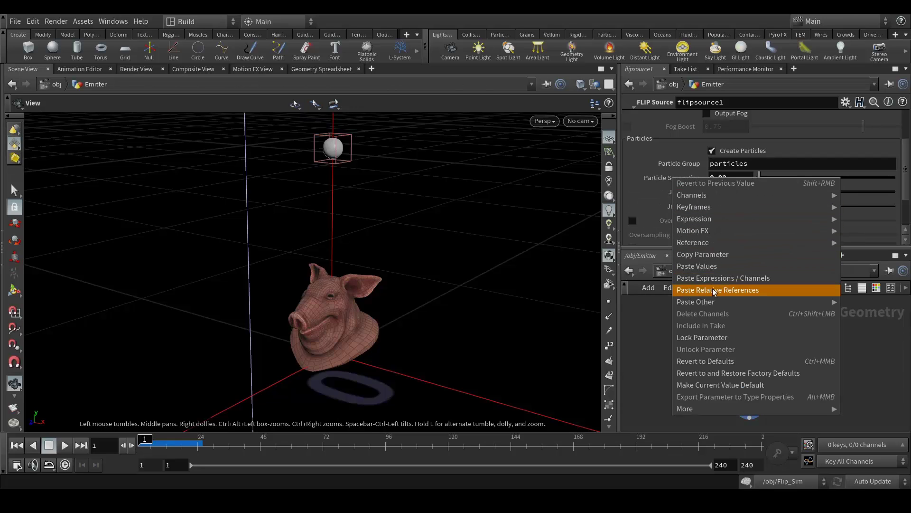
{"action": "left_click", "coordinate": [714, 290]}
{"action": "left_click", "coordinate": [663, 179]}
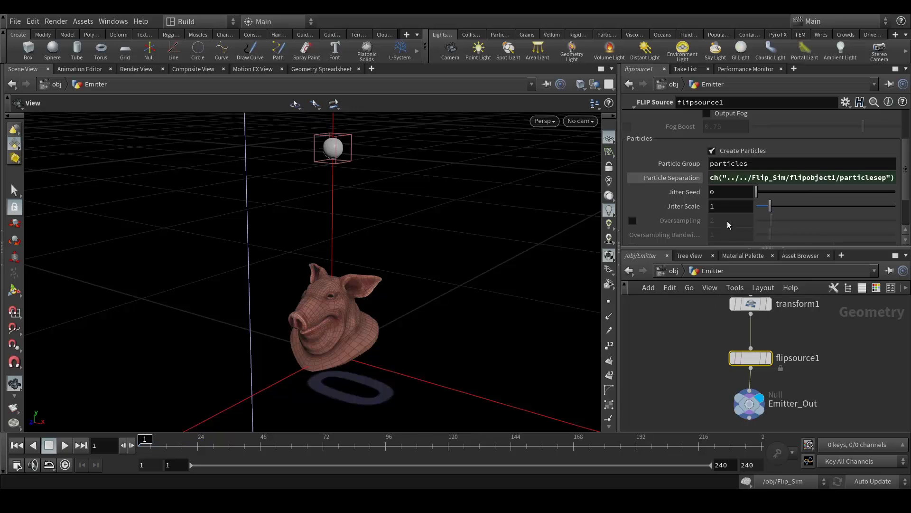
- Set the FLIP Object's Particle Separation to 0.02 in the Flip_Sim network
{"action": "left_click", "coordinate": [663, 180]}
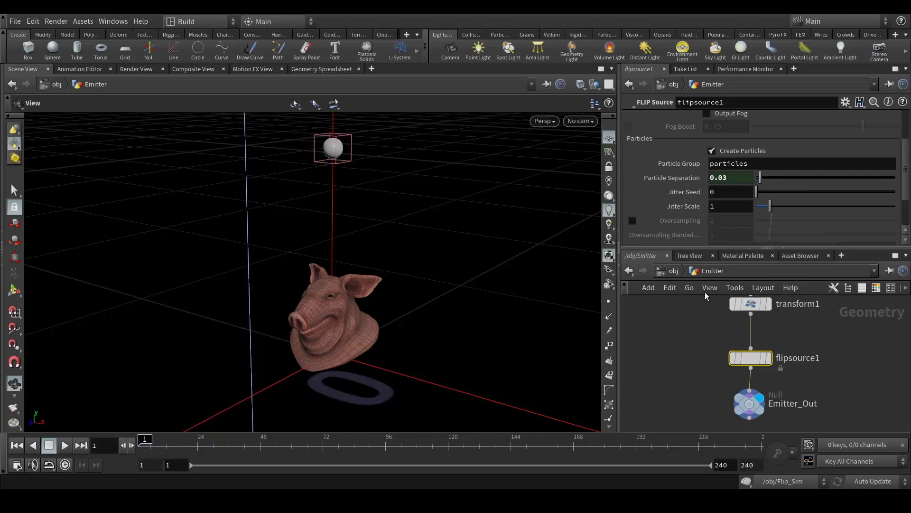
{"action": "left_click", "coordinate": [670, 270]}
{"action": "double_click", "coordinate": [746, 387]}
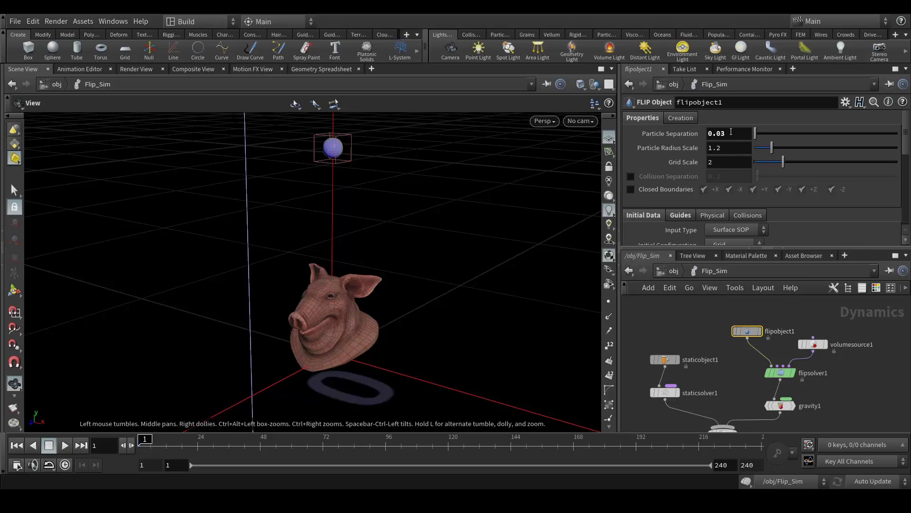
{"action": "left_click_drag", "start_coordinate": [720, 133], "coordinate": [737, 135]}
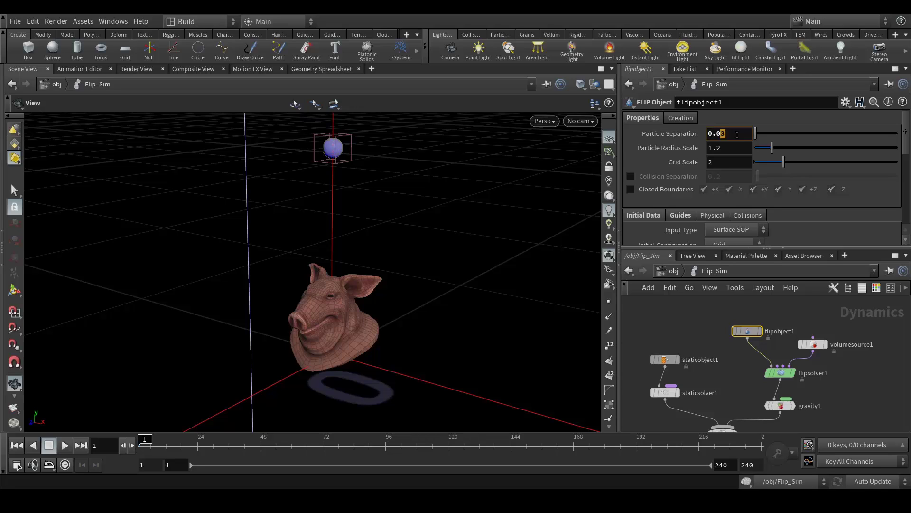
{"action": "type", "text": "2"}
{"action": "key", "text": "Return"}
- Check the linked Particle Separation of the FLIP Source inside Emitter and return to the Flip_Sim network
{"action": "left_click", "coordinate": [670, 273]}
{"action": "double_click", "coordinate": [676, 317]}
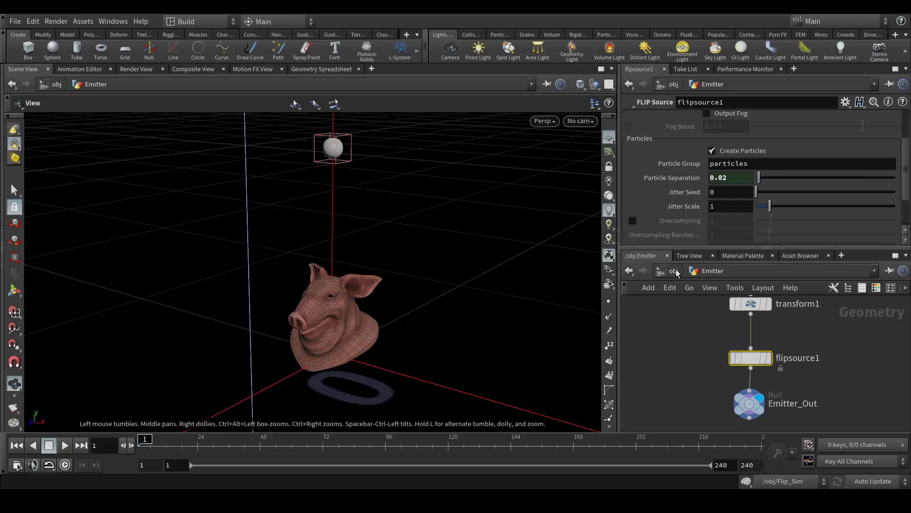
{"action": "key", "text": "u"}
{"action": "double_click", "coordinate": [747, 385]}
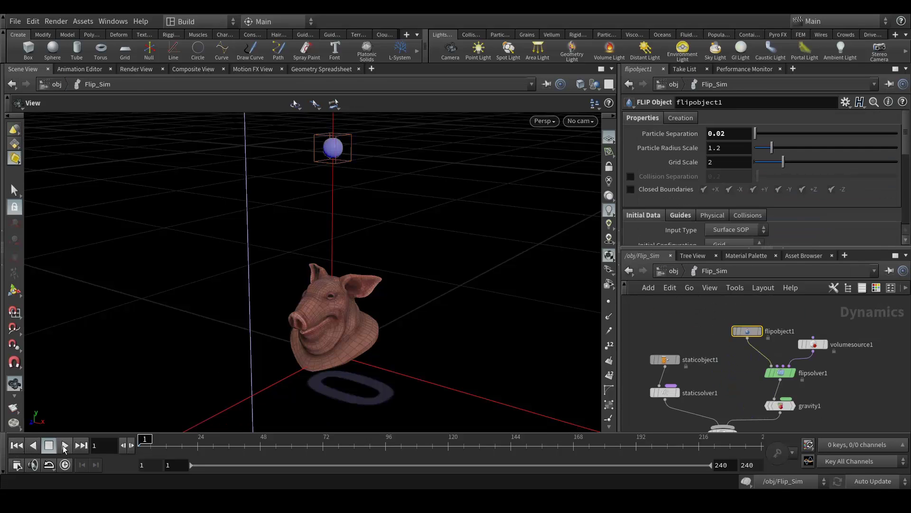
- Play the simulation, scrub back to frame 12 to inspect the falling stream, and return to the first frame
{"action": "left_click", "coordinate": [65, 446]}
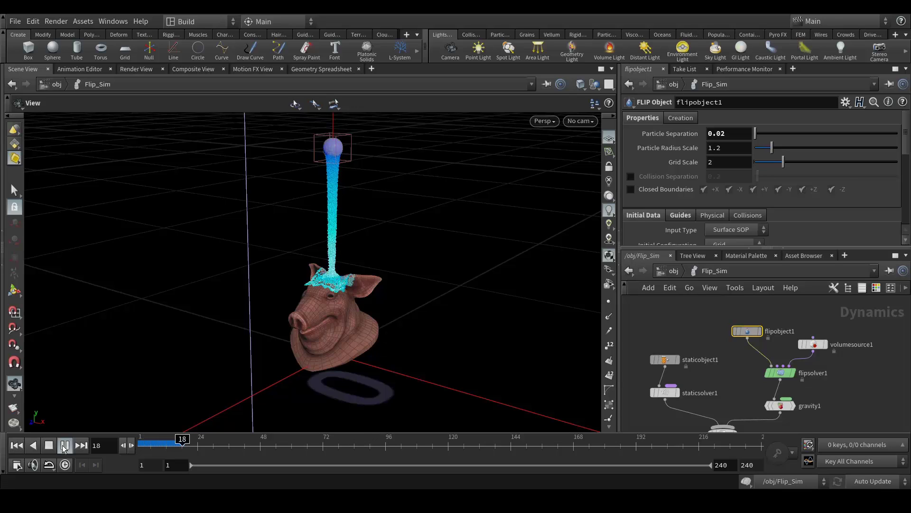
{"action": "left_click", "coordinate": [65, 446]}
{"action": "left_click_drag", "start_coordinate": [192, 446], "coordinate": [167, 446]}
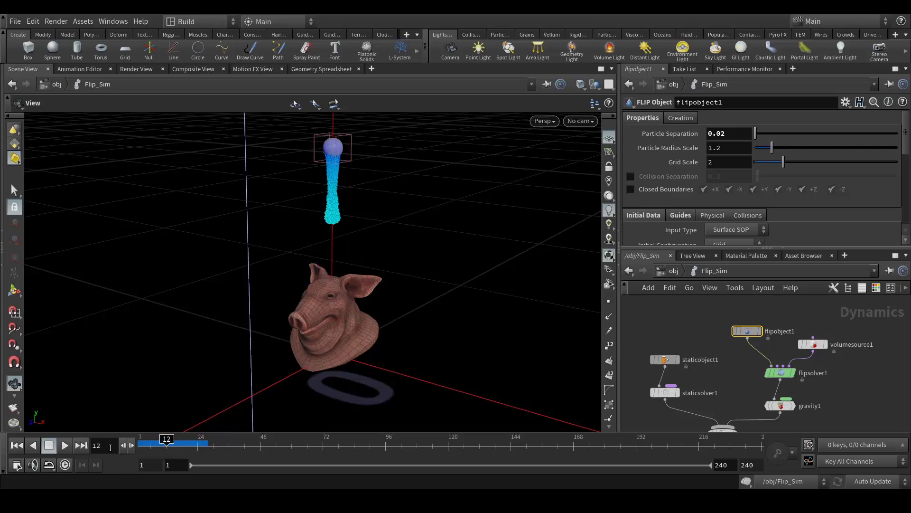
{"action": "left_click", "coordinate": [17, 445]}
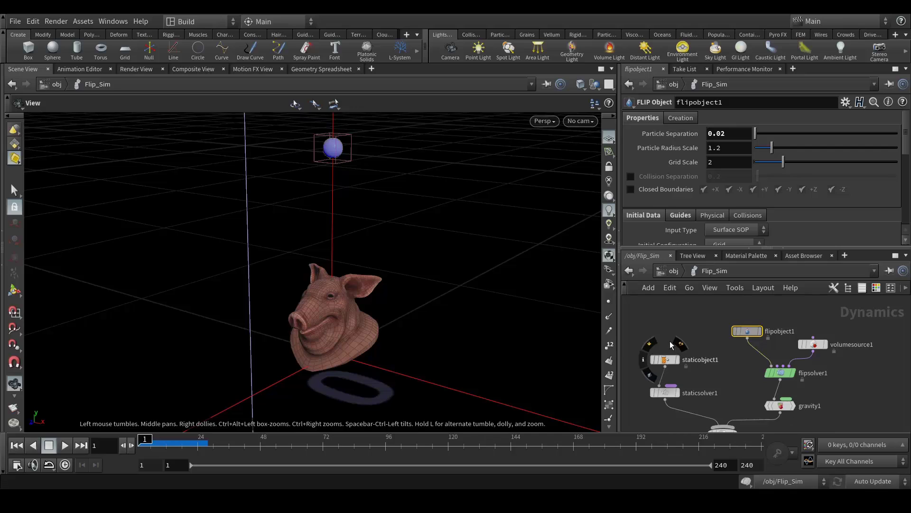
- Open the Coll_Geo network and move the Coll_OUT null further down from transform1 to make room between them
{"action": "left_click", "coordinate": [676, 271]}
{"action": "middle_click_drag", "start_coordinate": [809, 343], "coordinate": [755, 353]}
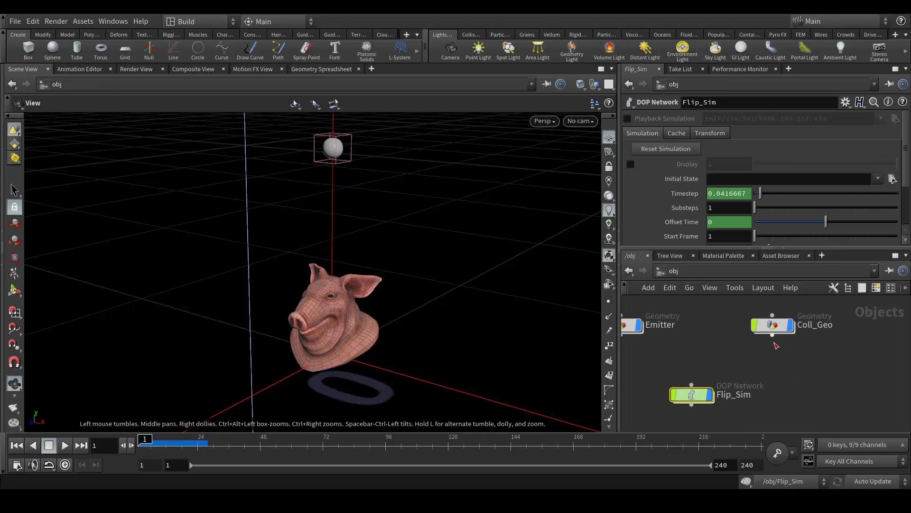
{"action": "double_click", "coordinate": [773, 327]}
{"action": "middle_click_drag", "start_coordinate": [849, 376], "coordinate": [796, 378]}
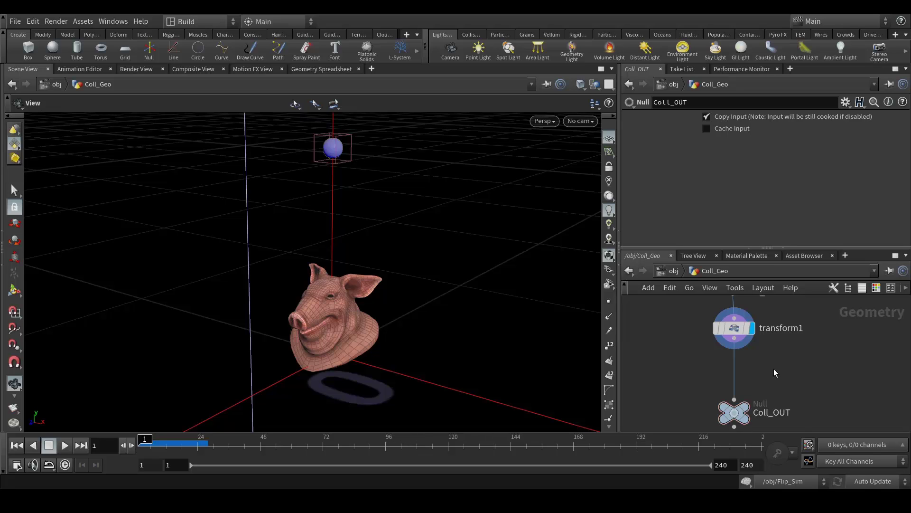
{"action": "middle_click_drag", "start_coordinate": [810, 403], "coordinate": [804, 348]}
{"action": "scroll", "coordinate": [792, 345], "scroll_direction": "down", "scroll_amount": 2}
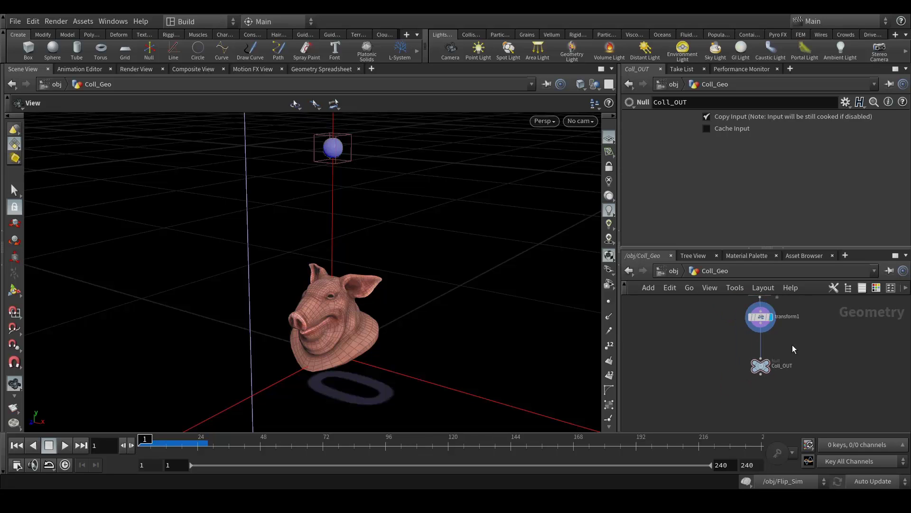
{"action": "left_click_drag", "start_coordinate": [760, 367], "coordinate": [763, 398]}
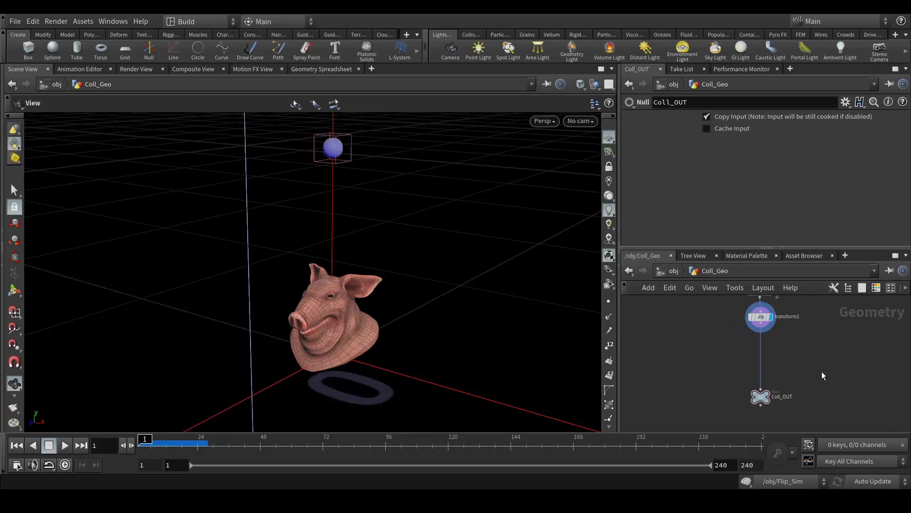
- Insert a VDB from Polygons node between transform1 and Coll_OUT and display its result
{"action": "key", "text": "Tab"}
{"action": "type", "text": "polyfr"}
{"action": "key", "text": "Return"}
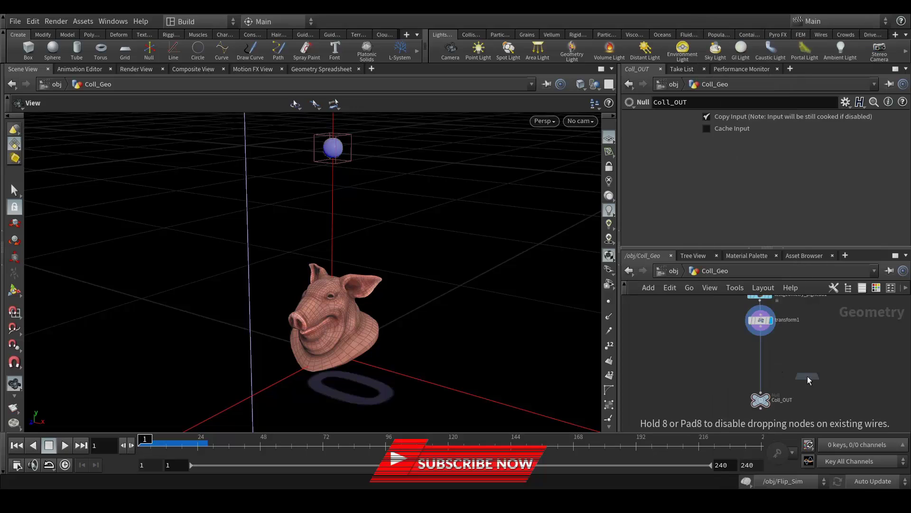
{"action": "left_click", "coordinate": [807, 376]}
{"action": "scroll", "coordinate": [833, 379], "scroll_direction": "up", "scroll_amount": 4}
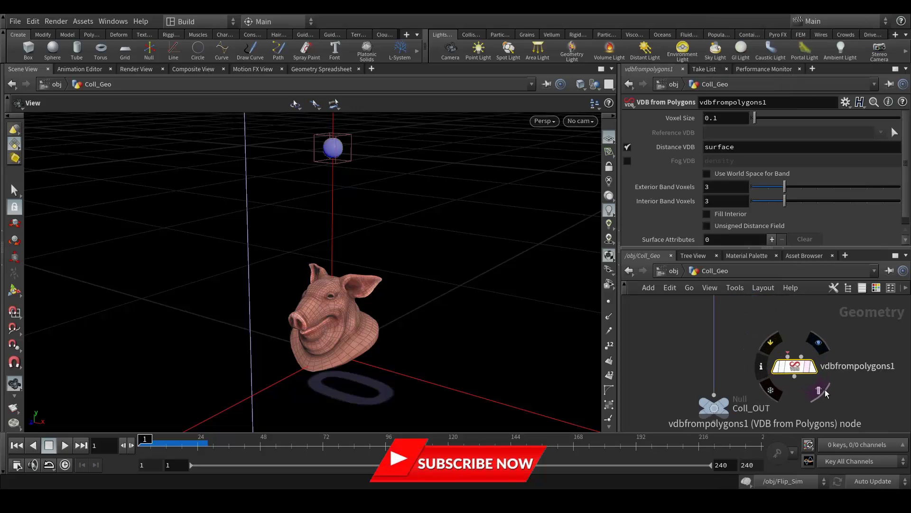
{"action": "left_click_drag", "start_coordinate": [785, 370], "coordinate": [700, 334]}
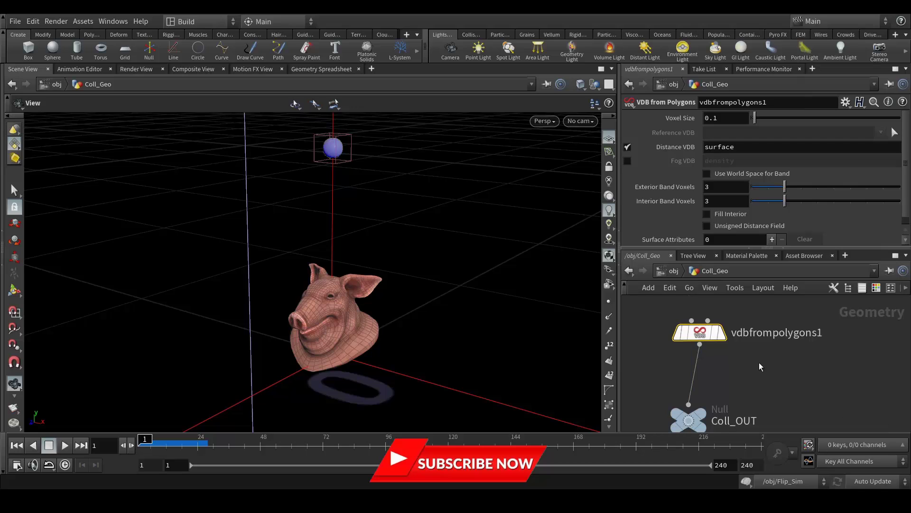
{"action": "left_click", "coordinate": [722, 332]}
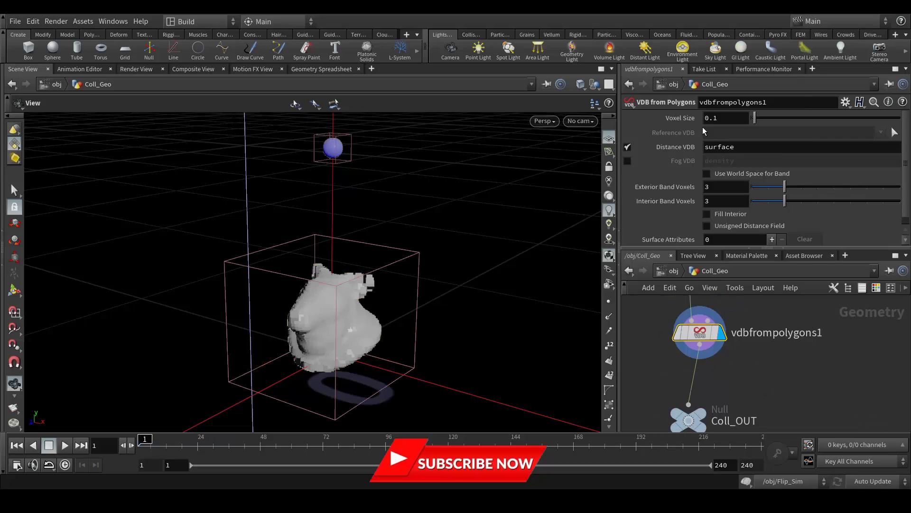
- Set the VDB from Polygons Voxel Size to 0.02 and inspect the voxelized pig head
{"action": "scroll", "coordinate": [332, 341], "scroll_direction": "up", "scroll_amount": 5}
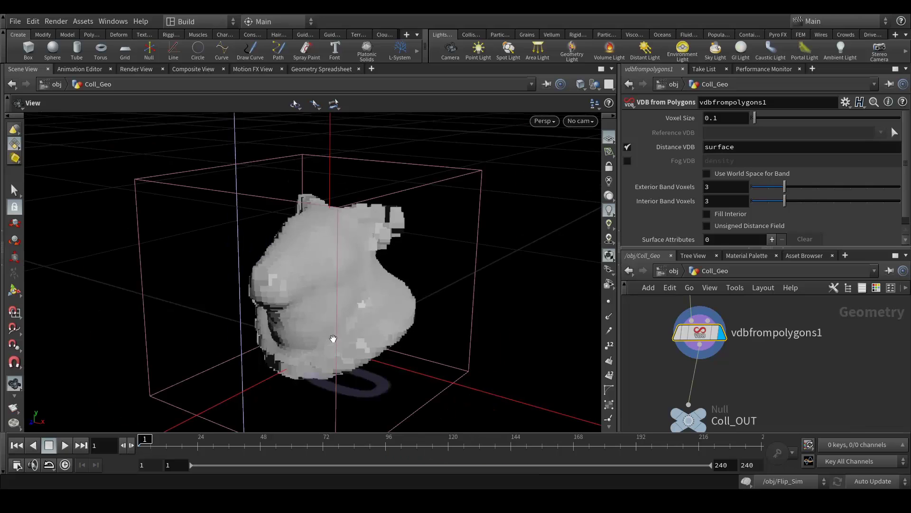
{"action": "scroll", "coordinate": [333, 338], "scroll_direction": "up", "scroll_amount": 2}
{"action": "left_click_drag", "start_coordinate": [734, 118], "coordinate": [693, 125]}
{"action": "type", "text": "0.2"}
{"action": "key", "text": "Return"}
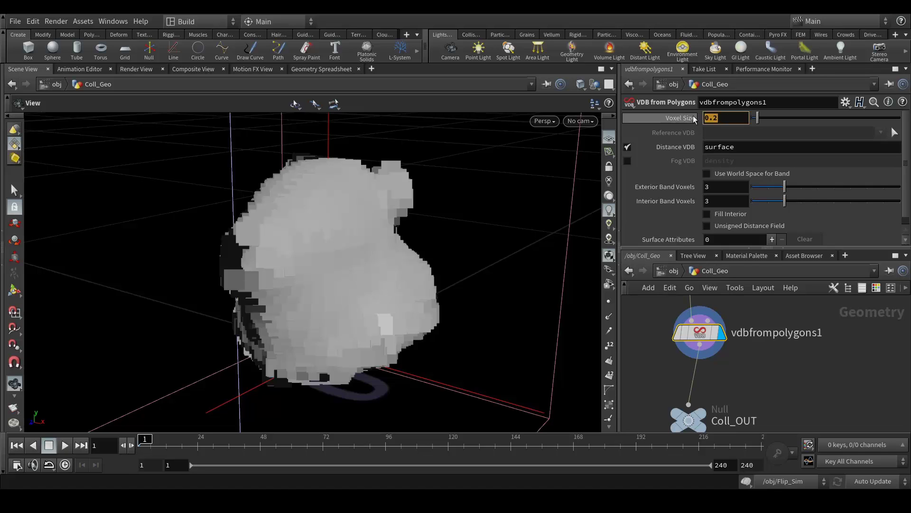
{"action": "mouse_move", "coordinate": [694, 119]}
{"action": "key", "text": "Return"}
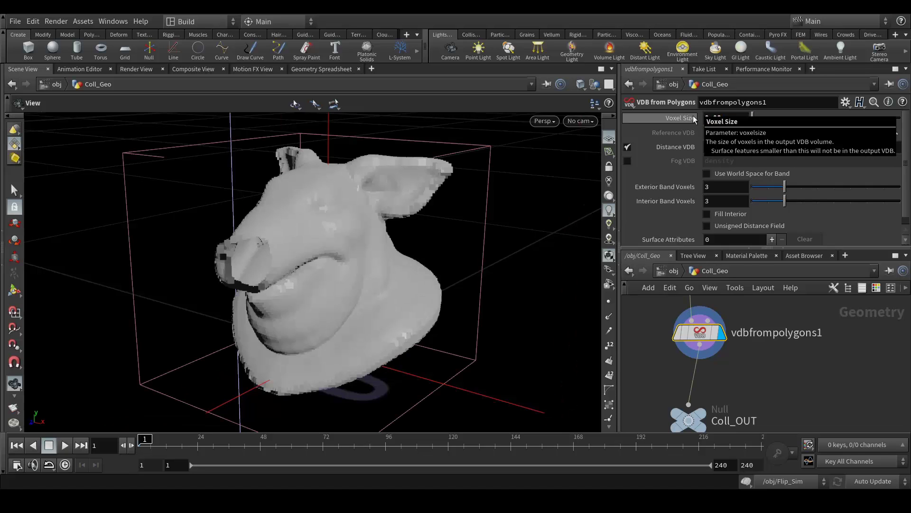
{"action": "scroll", "coordinate": [244, 270], "scroll_direction": "down", "scroll_amount": 3}
{"action": "left_click_drag", "start_coordinate": [247, 273], "coordinate": [227, 307]}
{"action": "scroll", "coordinate": [269, 257], "scroll_direction": "up", "scroll_amount": 4}
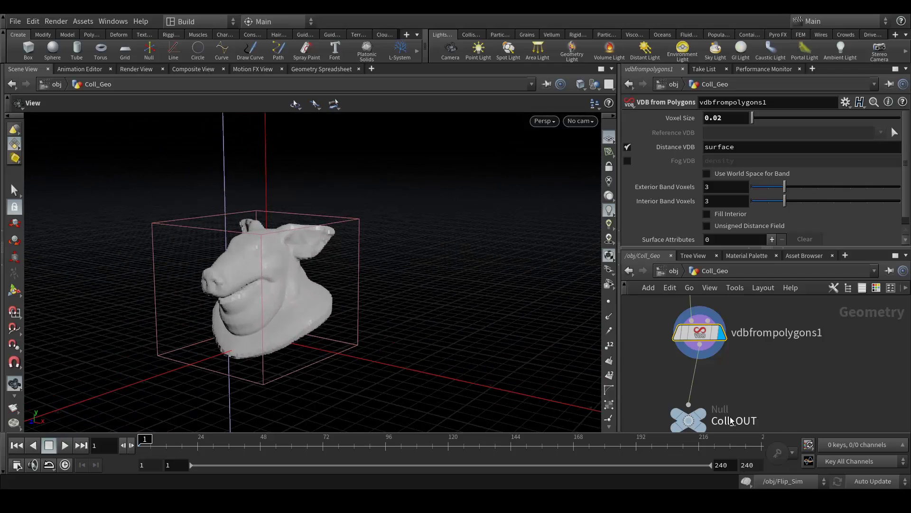
- Turn off the display of the Coll_Geo object at the object level
{"action": "key", "text": "u"}
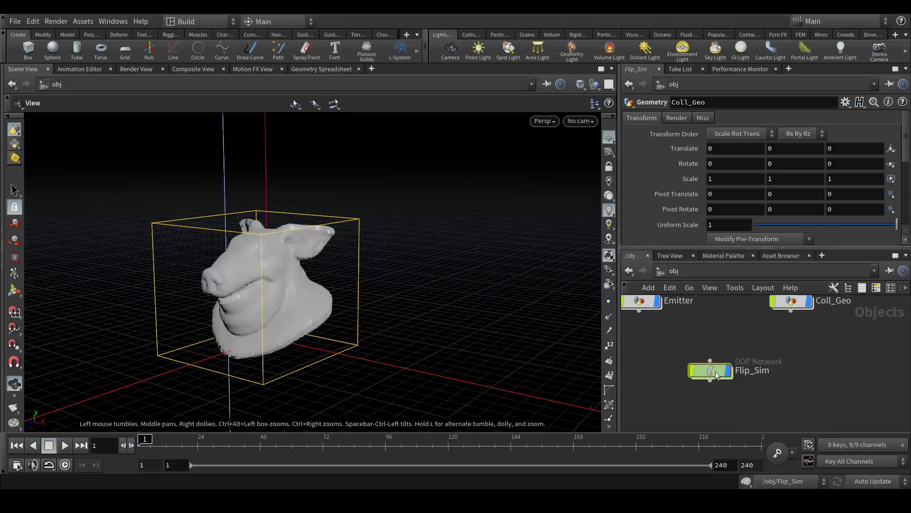
{"action": "double_click", "coordinate": [716, 371]}
{"action": "middle_click_drag", "start_coordinate": [871, 403], "coordinate": [868, 350]}
{"action": "middle_click_drag", "start_coordinate": [694, 328], "coordinate": [733, 342]}
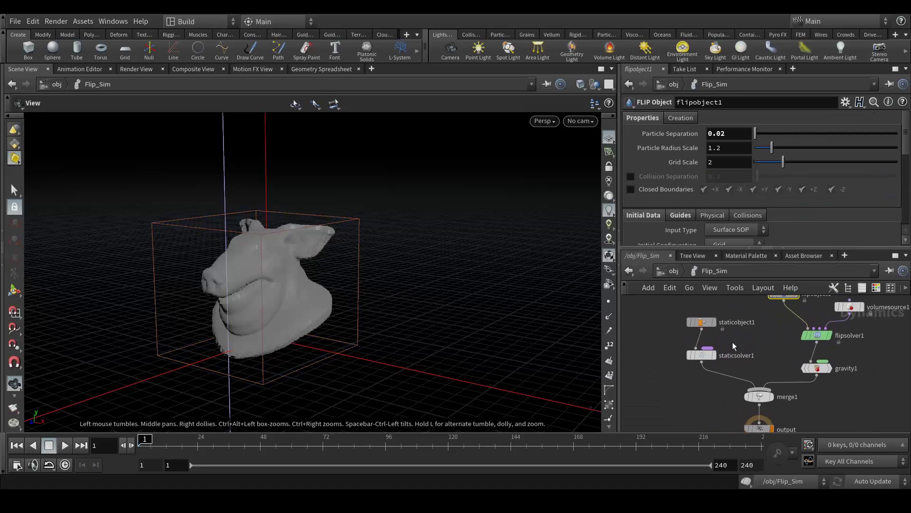
{"action": "scroll", "coordinate": [732, 339], "scroll_direction": "up", "scroll_amount": 1}
{"action": "left_click", "coordinate": [673, 270]}
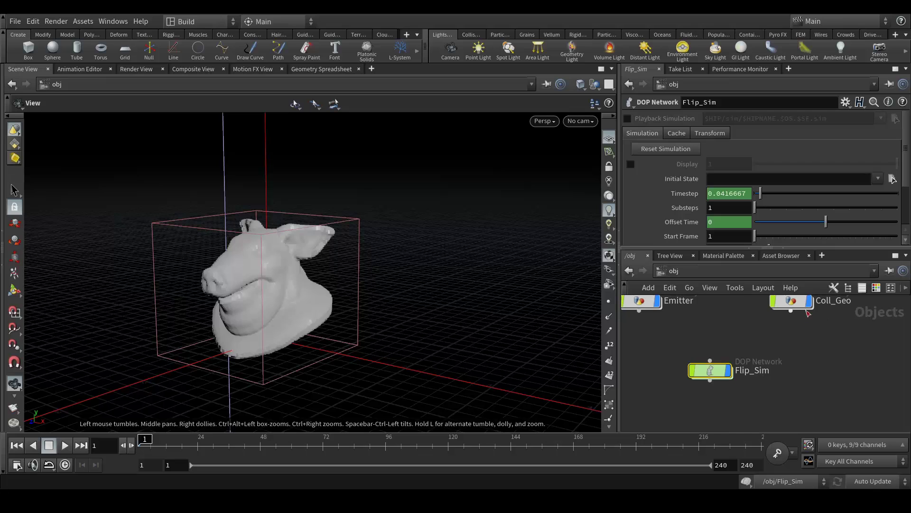
{"action": "left_click", "coordinate": [808, 301]}
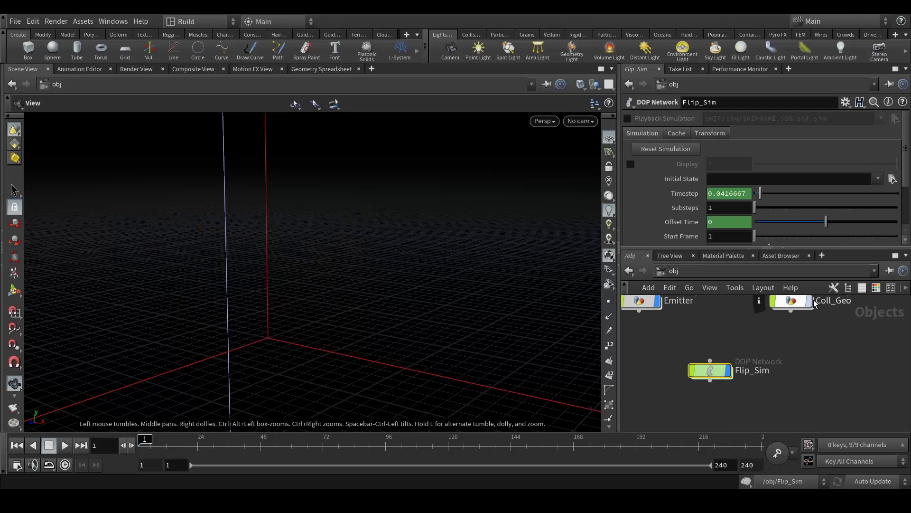
- Enable the volume Collision Guide in the collision settings of the static object in Flip_Sim and inspect the collision shape
{"action": "double_click", "coordinate": [722, 373]}
{"action": "left_click", "coordinate": [705, 342]}
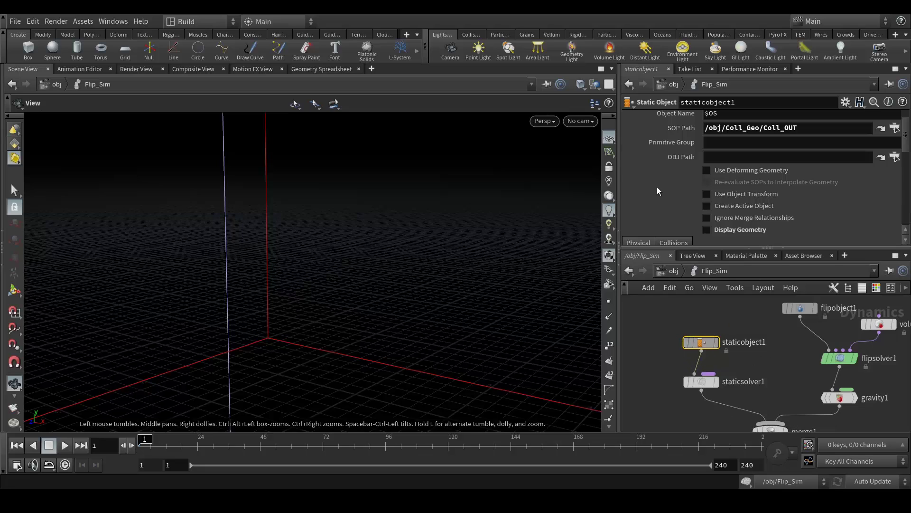
{"action": "scroll", "coordinate": [657, 186], "scroll_direction": "down", "scroll_amount": 3}
{"action": "left_click", "coordinate": [671, 183]}
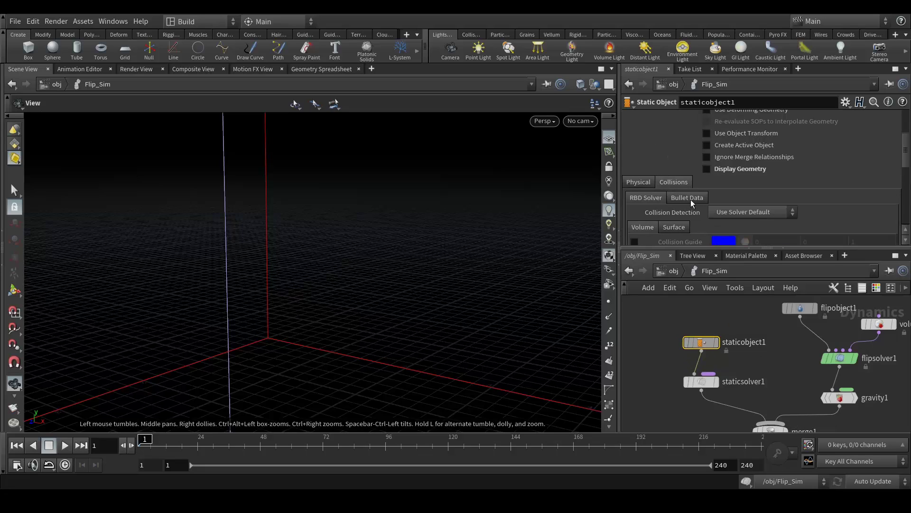
{"action": "left_click", "coordinate": [724, 170]}
{"action": "scroll", "coordinate": [701, 205], "scroll_direction": "down", "scroll_amount": 3}
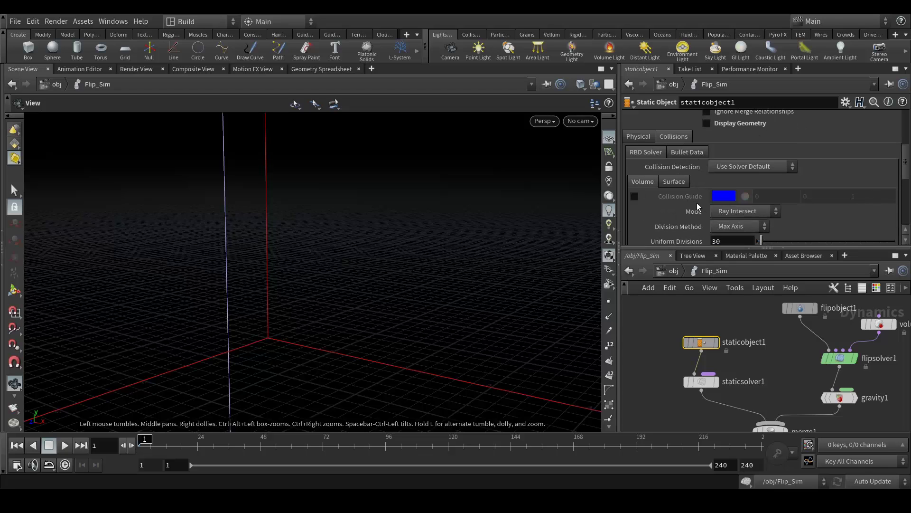
{"action": "left_click", "coordinate": [635, 196]}
{"action": "left_click_drag", "start_coordinate": [258, 324], "coordinate": [290, 290]}
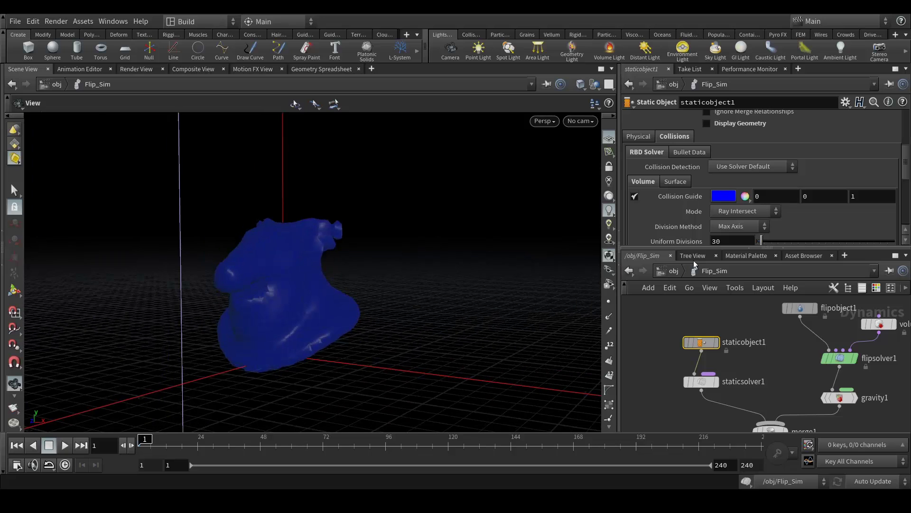
- Change the static object's volume collision Mode to Volume Sample and examine the pig head guide
{"action": "left_click", "coordinate": [719, 215]}
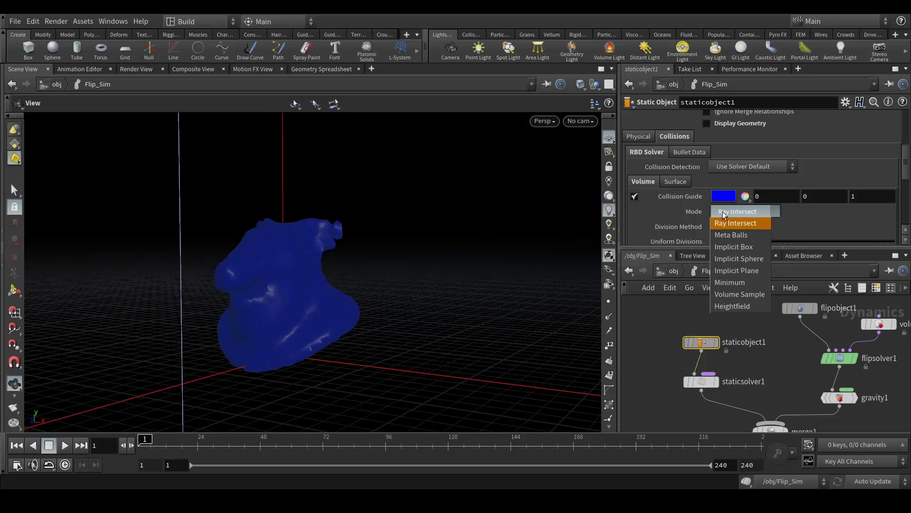
{"action": "left_click", "coordinate": [744, 294]}
{"action": "mouse_move", "coordinate": [278, 248]}
{"action": "left_mouse_down"}
{"action": "mouse_move", "coordinate": [259, 261]}
{"action": "mouse_move", "coordinate": [349, 244]}
{"action": "mouse_move", "coordinate": [270, 256]}
{"action": "left_mouse_up"}
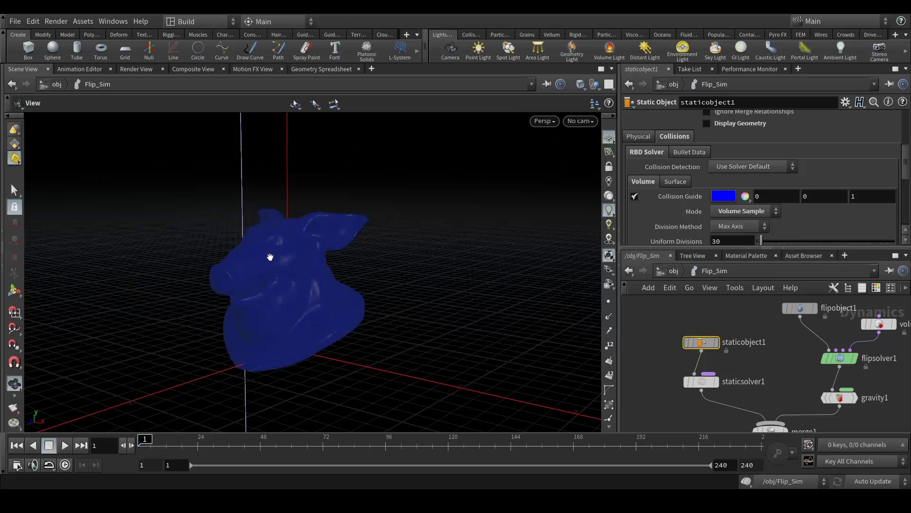
{"action": "mouse_move", "coordinate": [288, 272]}
{"action": "left_mouse_down"}
{"action": "mouse_move", "coordinate": [283, 301]}
{"action": "mouse_move", "coordinate": [286, 269]}
{"action": "left_mouse_up"}
{"action": "scroll", "coordinate": [731, 307], "scroll_direction": "down", "scroll_amount": 3}
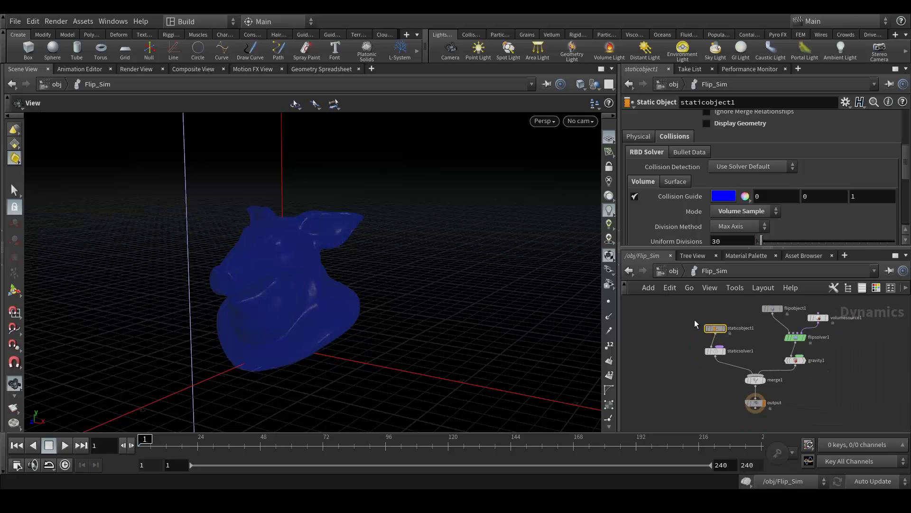
- Turn off the static object's volume Collision Guide
{"action": "scroll", "coordinate": [695, 320], "scroll_direction": "up", "scroll_amount": 2}
{"action": "middle_click_drag", "start_coordinate": [765, 352], "coordinate": [748, 320]}
{"action": "left_click", "coordinate": [635, 196]}
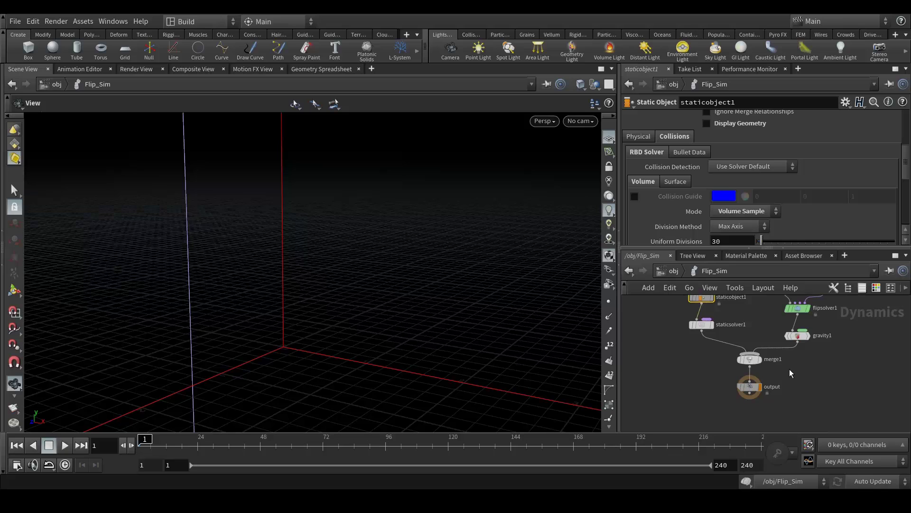
{"action": "middle_click_drag", "start_coordinate": [791, 372], "coordinate": [802, 384]}
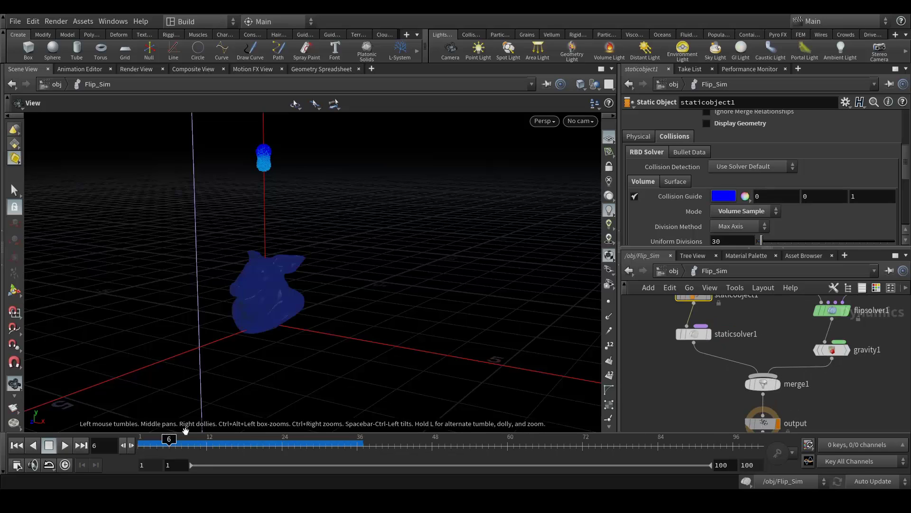
- Scrub the cached simulation to frame 22 and back to frame 8 to examine the fluid colliding with the pig head
{"action": "left_click_drag", "start_coordinate": [156, 444], "coordinate": [270, 451]}
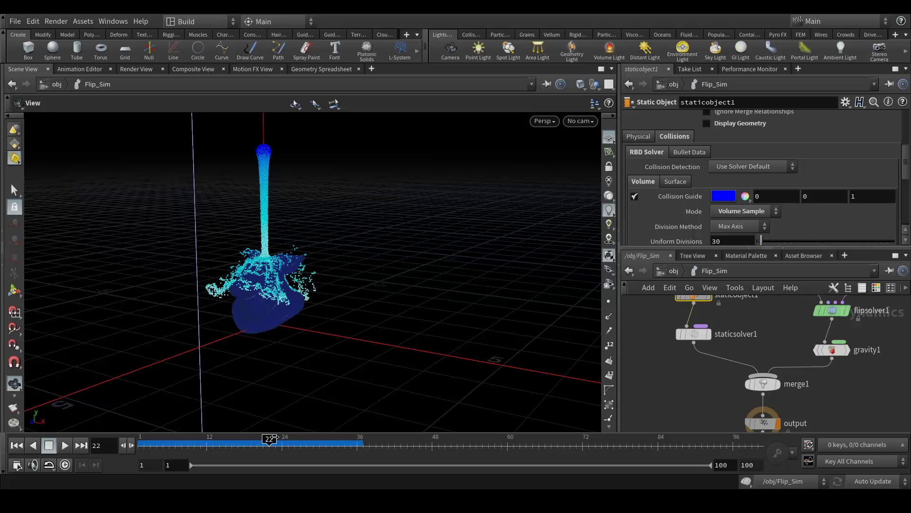
{"action": "left_click_drag", "start_coordinate": [279, 444], "coordinate": [182, 436]}
{"action": "scroll", "coordinate": [275, 295], "scroll_direction": "down", "scroll_amount": 4}
{"action": "scroll", "coordinate": [275, 295], "scroll_direction": "down", "scroll_amount": 6}
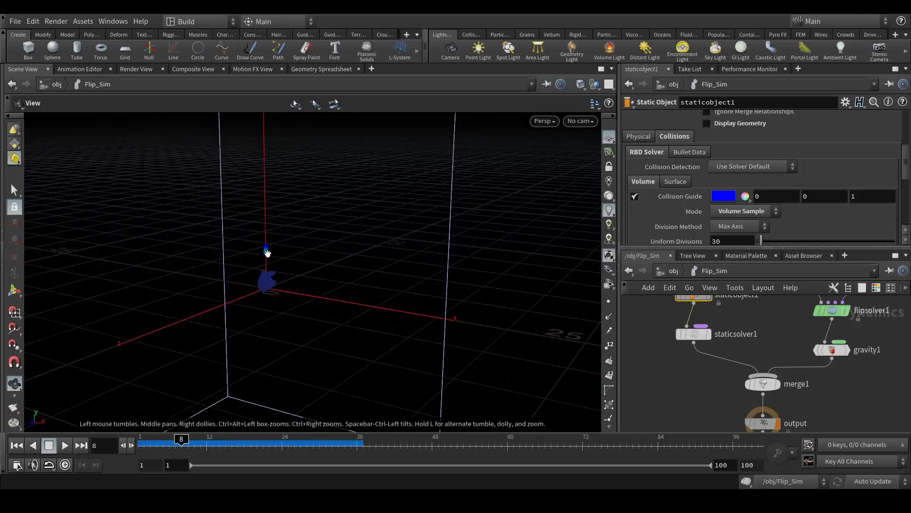
- Show the FLIP solver's domain bounds for editing, shrink the box symmetrically along X, and rewind to frame 1
{"action": "scroll", "coordinate": [351, 243], "scroll_direction": "down", "scroll_amount": 5}
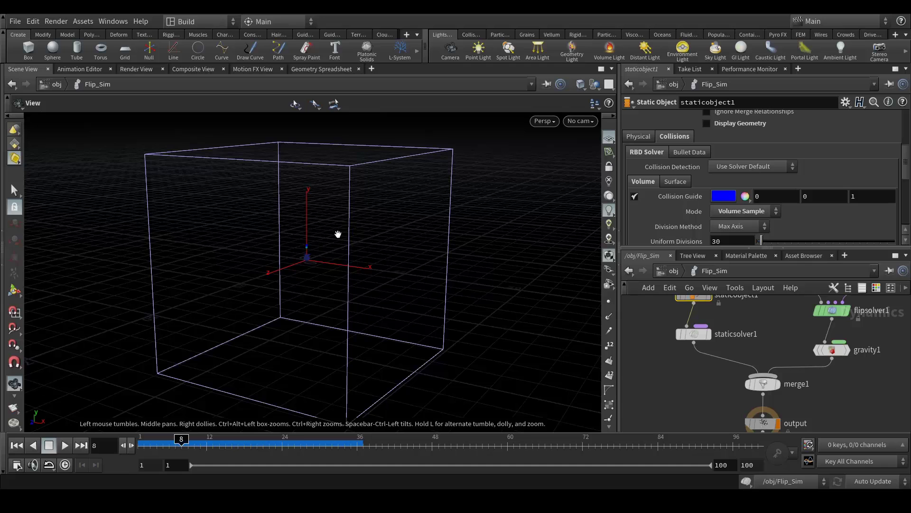
{"action": "scroll", "coordinate": [339, 225], "scroll_direction": "down", "scroll_amount": 2}
{"action": "left_click_drag", "start_coordinate": [332, 224], "coordinate": [336, 236]}
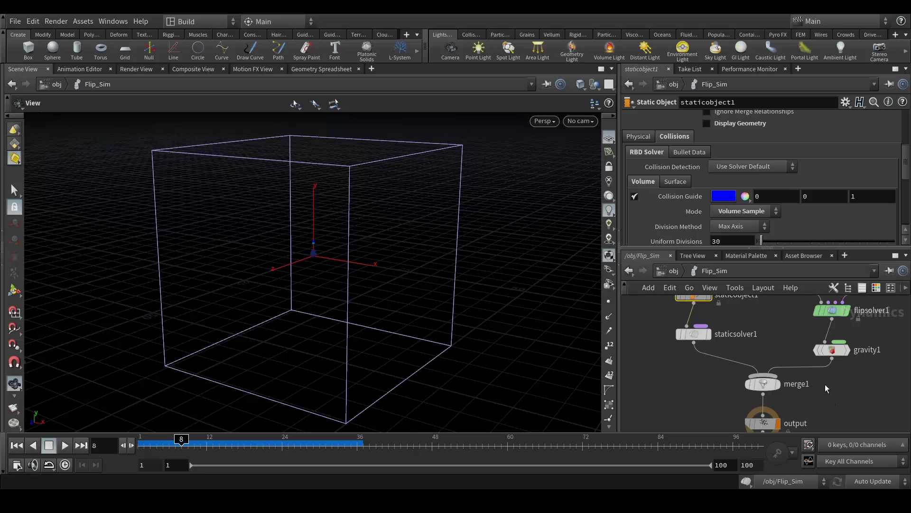
{"action": "middle_click_drag", "start_coordinate": [845, 394], "coordinate": [812, 426]}
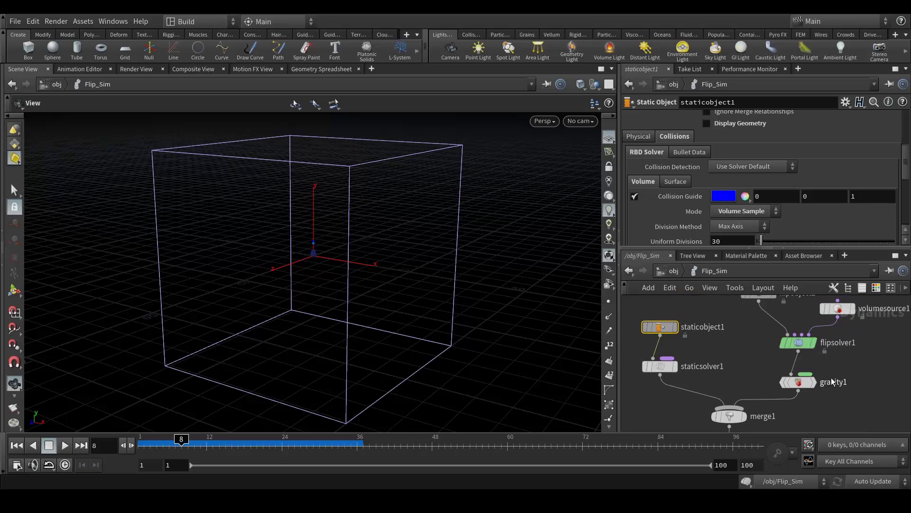
{"action": "left_click", "coordinate": [798, 347]}
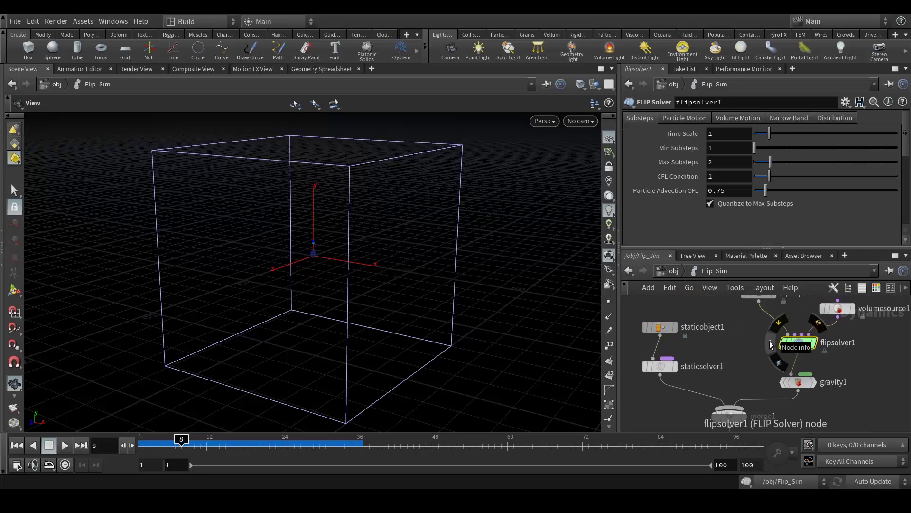
{"action": "key", "text": "Return"}
{"action": "key", "text": "u"}
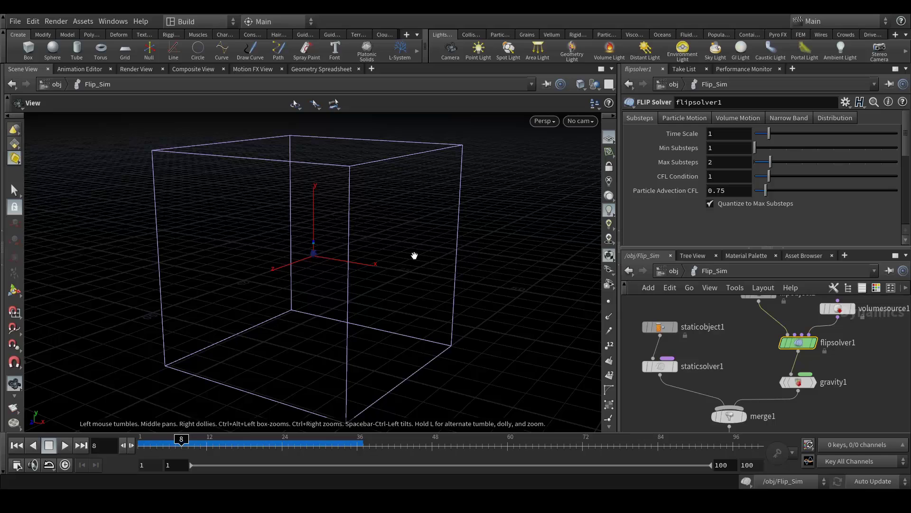
{"action": "key", "text": "Return"}
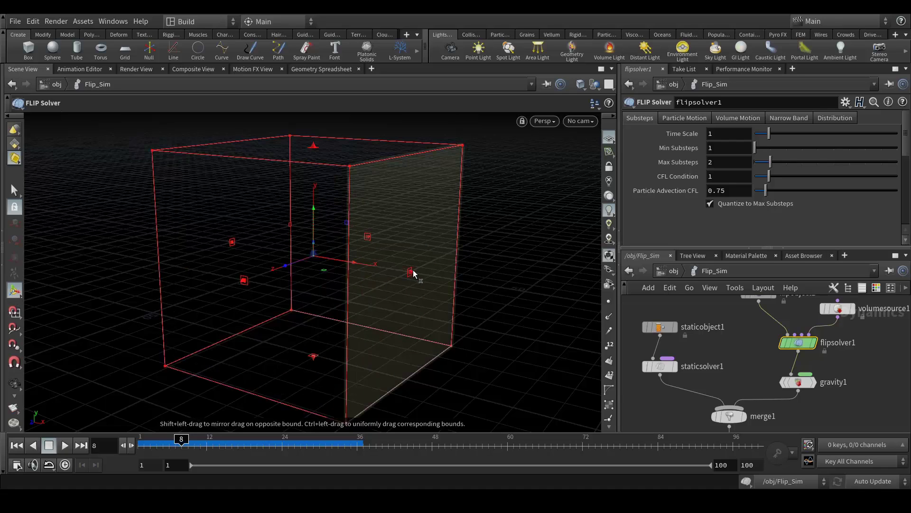
{"action": "left_click_drag", "start_coordinate": [404, 273], "coordinate": [327, 265], "text": "shift"}
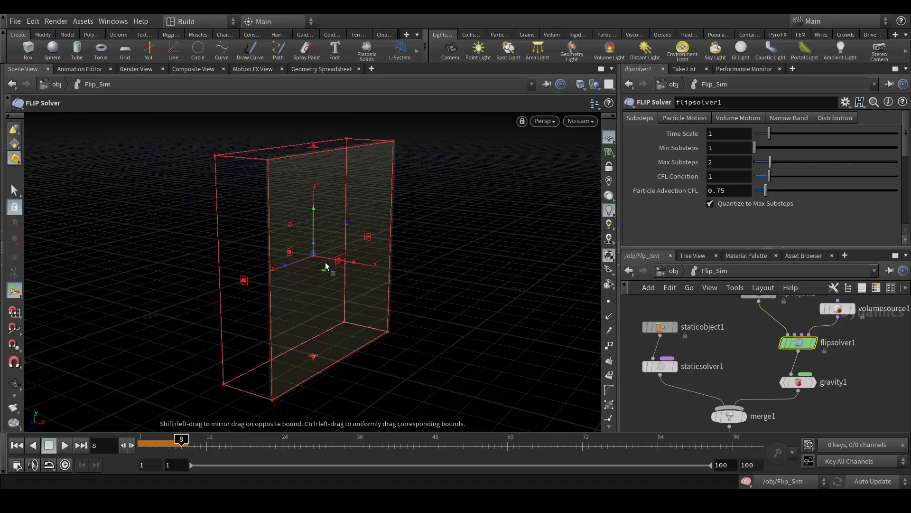
{"action": "left_click", "coordinate": [13, 447]}
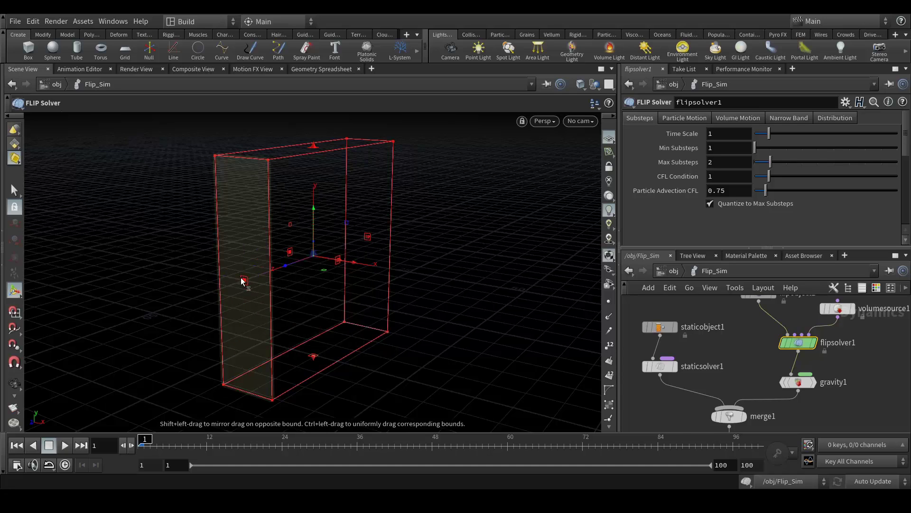
- Shrink the FLIP solver's domain box symmetrically along Z and along its height so it closely surrounds the sphere and pig head
{"action": "left_click_drag", "start_coordinate": [241, 277], "coordinate": [291, 254], "text": "shift"}
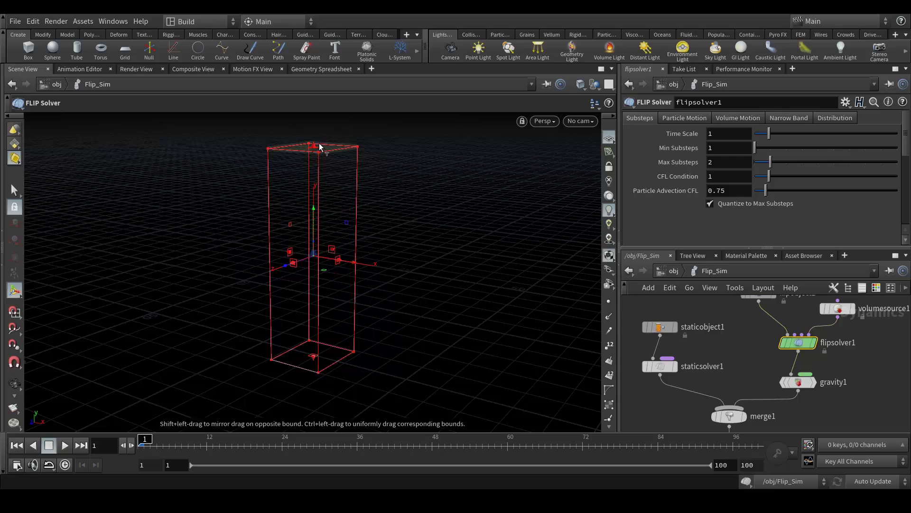
{"action": "left_click_drag", "start_coordinate": [319, 143], "coordinate": [332, 230], "text": "shift"}
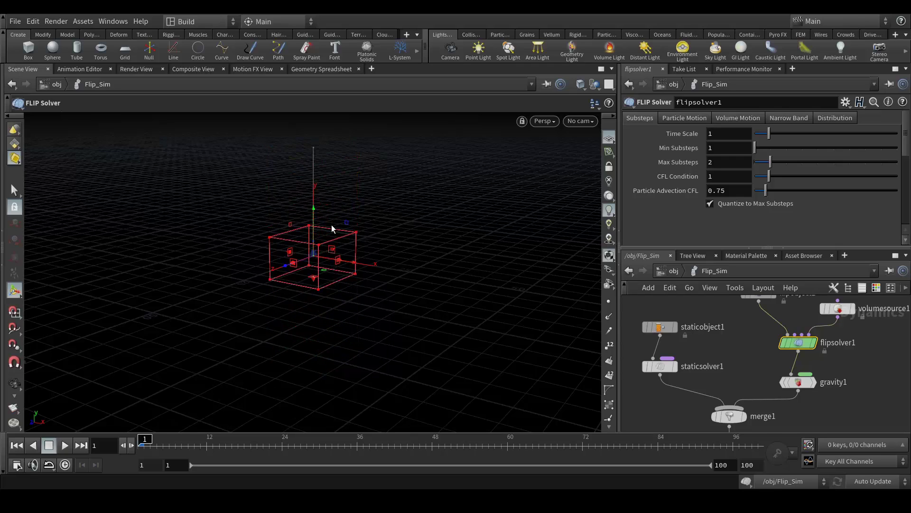
{"action": "key", "text": "Escape"}
- Narrow the FLIP domain box a little more along Z, mirroring the change on the opposite face
{"action": "scroll", "coordinate": [318, 256], "scroll_direction": "up", "scroll_amount": 5}
{"action": "key", "text": "Return"}
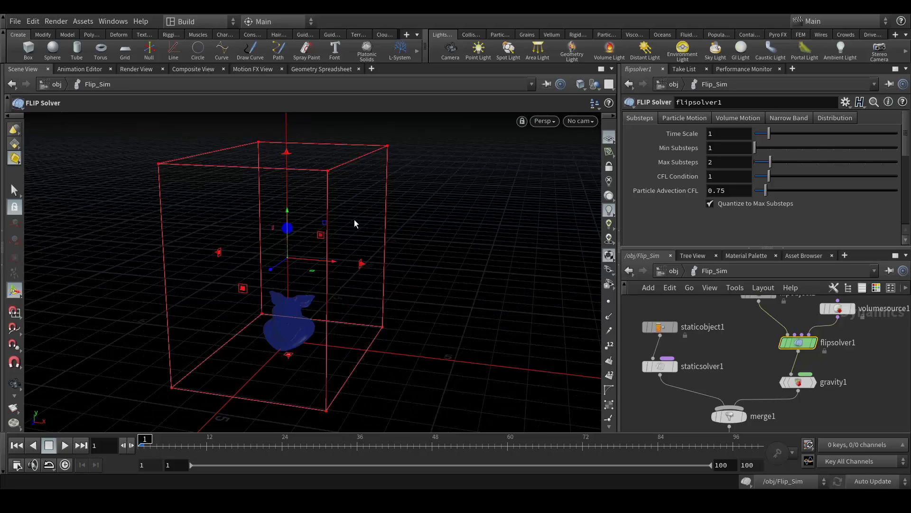
{"action": "left_click_drag", "start_coordinate": [392, 294], "coordinate": [394, 280], "text": "alt"}
{"action": "key", "text": "Return"}
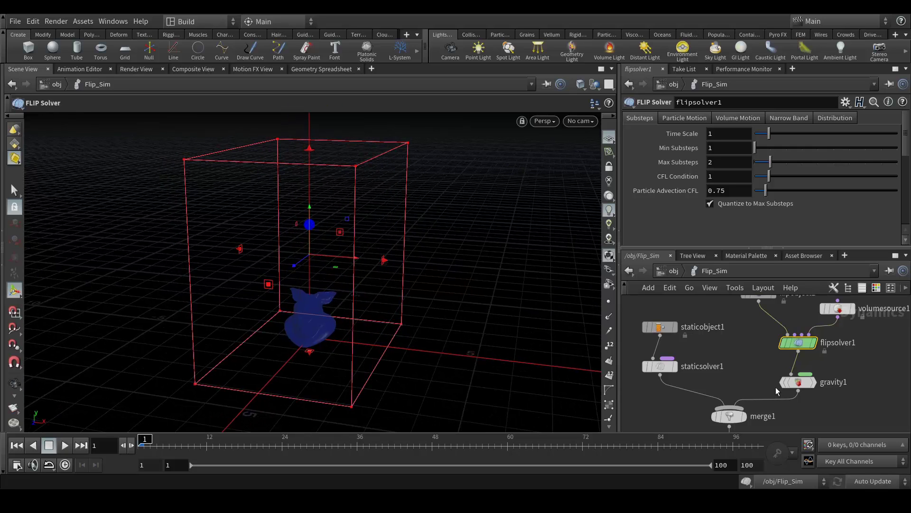
{"action": "key", "text": "s"}
{"action": "left_click_drag", "start_coordinate": [383, 257], "coordinate": [261, 207], "text": "alt"}
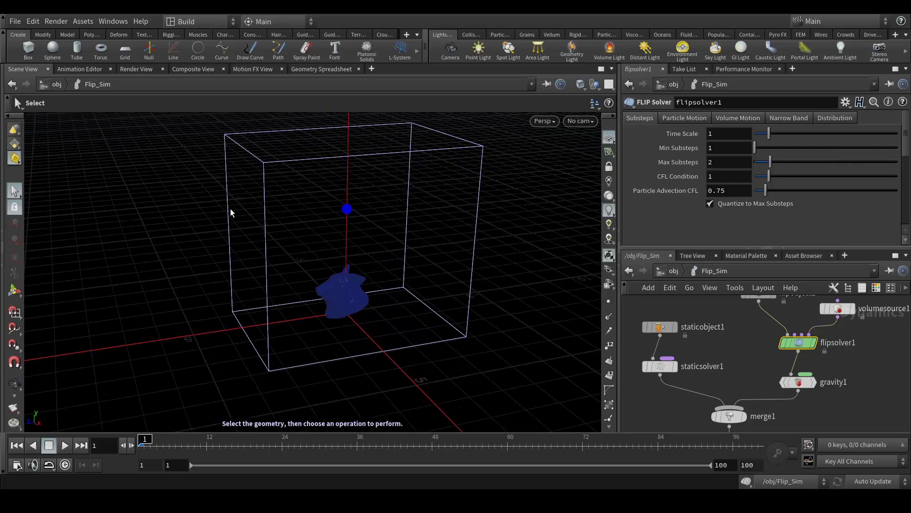
{"action": "key", "text": "Return"}
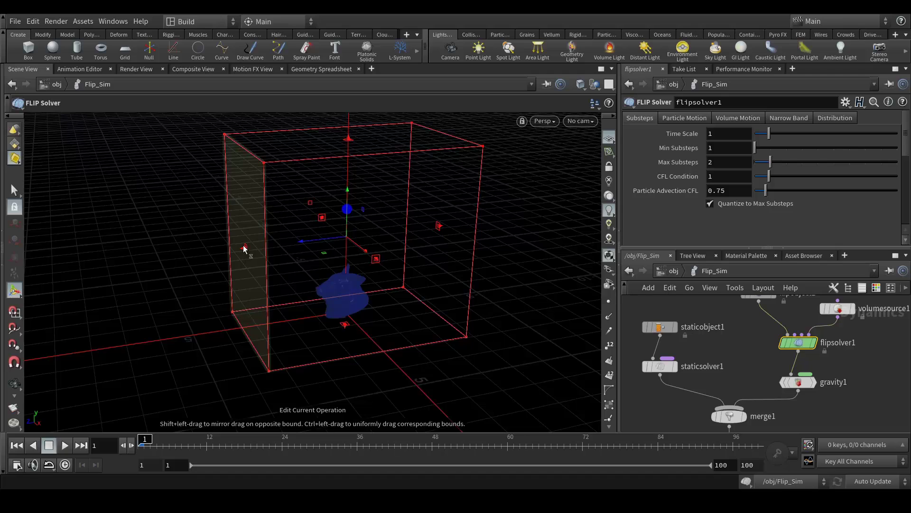
{"action": "left_click_drag", "start_coordinate": [245, 249], "coordinate": [275, 244], "text": "shift"}
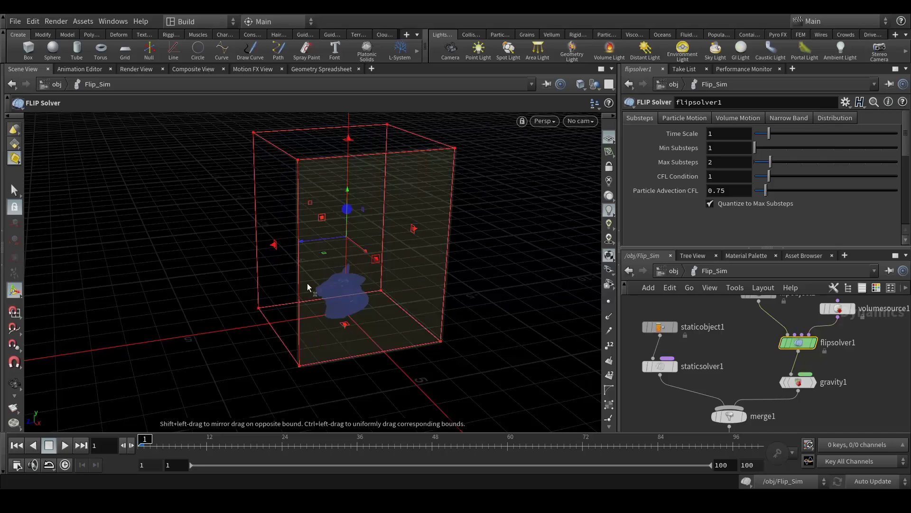
- Move the FLIP domain box slightly down along Y so its floor sits lower beneath the pig head
{"action": "left_click", "coordinate": [14, 190]}
{"action": "key", "text": "Escape"}
{"action": "left_click_drag", "start_coordinate": [262, 215], "coordinate": [357, 255]}
{"action": "key", "text": "s"}
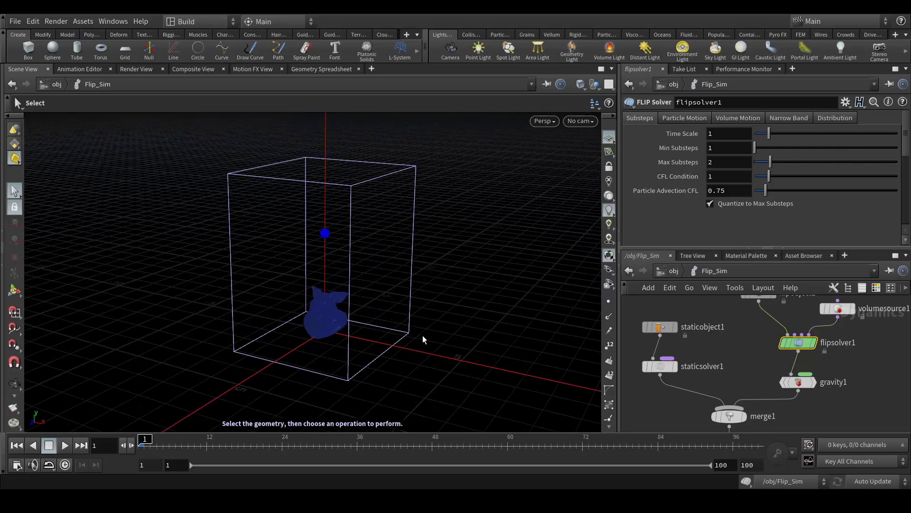
{"action": "key", "text": "Return"}
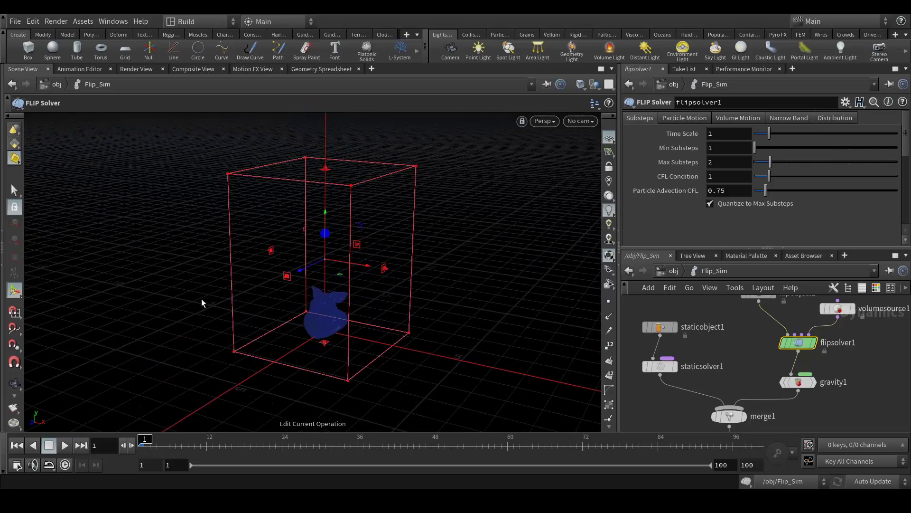
{"action": "left_click_drag", "start_coordinate": [327, 215], "coordinate": [334, 227]}
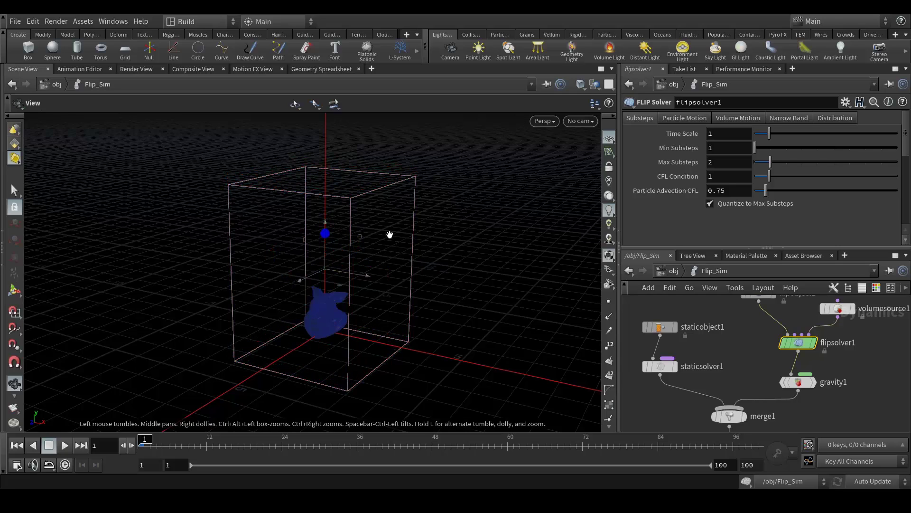
{"action": "left_click", "coordinate": [14, 191]}
{"action": "key", "text": "Escape"}
- Play the simulation to frame 24, scrub back to examine the falling fluid close up, and rewind to frame 1
{"action": "left_click_drag", "start_coordinate": [348, 245], "coordinate": [347, 293]}
{"action": "middle_click_drag", "start_coordinate": [347, 292], "coordinate": [343, 247]}
{"action": "right_click_drag", "start_coordinate": [312, 246], "coordinate": [335, 269], "text": "alt"}
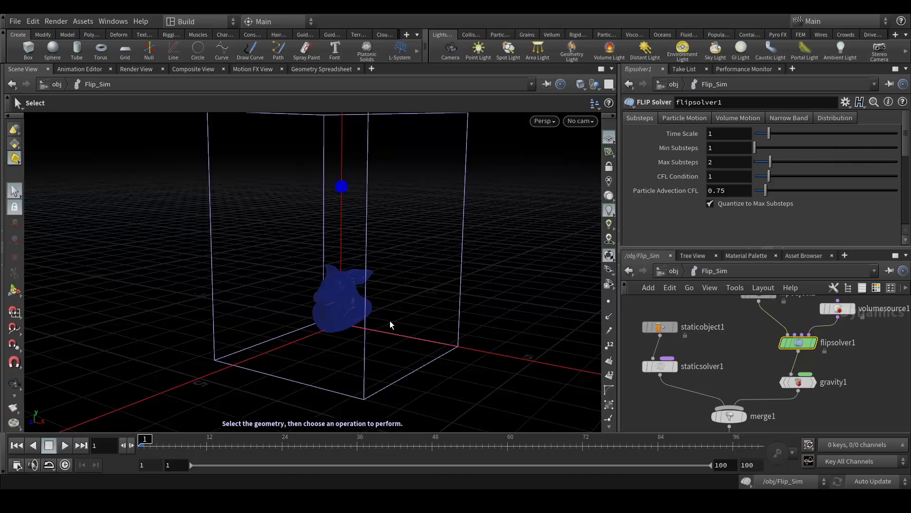
{"action": "key", "text": "Up"}
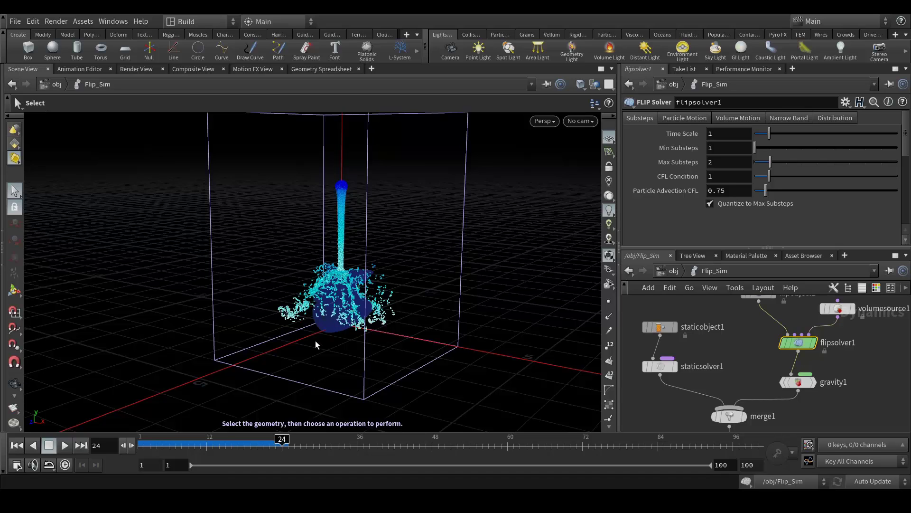
{"action": "mouse_move", "coordinate": [227, 449]}
{"action": "left_mouse_down"}
{"action": "mouse_move", "coordinate": [161, 449]}
{"action": "mouse_move", "coordinate": [283, 448]}
{"action": "mouse_move", "coordinate": [213, 445]}
{"action": "left_mouse_up"}
{"action": "right_click_drag", "start_coordinate": [366, 301], "coordinate": [361, 246], "text": "alt"}
{"action": "left_click", "coordinate": [16, 444]}
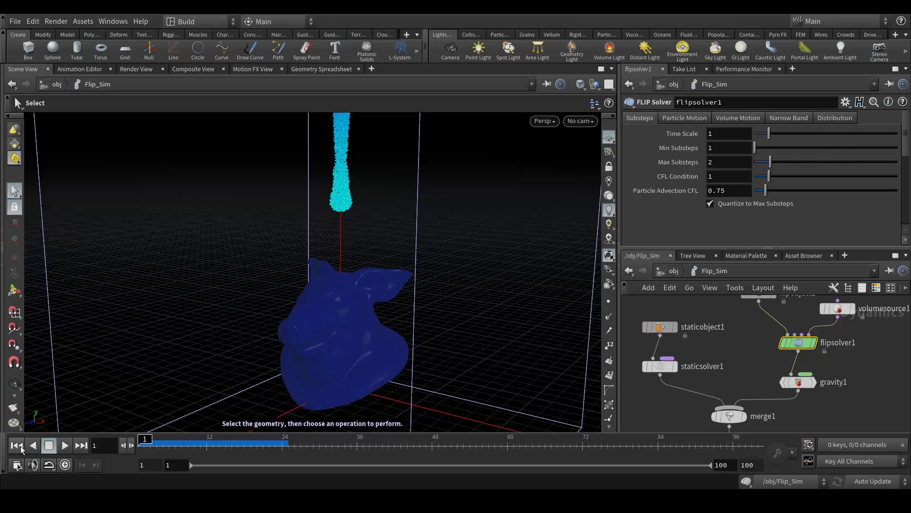
- Scrub the cached simulation through frames 17 and 18 to examine the fluid's contact with the pig head, and rewind to frame 1
{"action": "key", "text": "Escape"}
{"action": "left_click_drag", "start_coordinate": [326, 295], "coordinate": [324, 293]}
{"action": "right_click_drag", "start_coordinate": [324, 293], "coordinate": [336, 281], "text": "alt"}
{"action": "left_click_drag", "start_coordinate": [336, 280], "coordinate": [345, 261], "text": "alt"}
{"action": "key", "text": "s"}
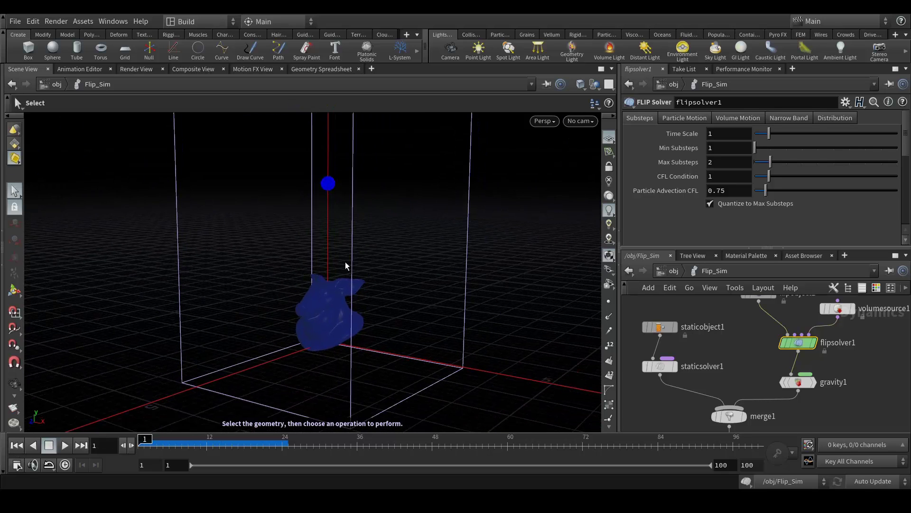
{"action": "left_click_drag", "start_coordinate": [186, 440], "coordinate": [250, 446]}
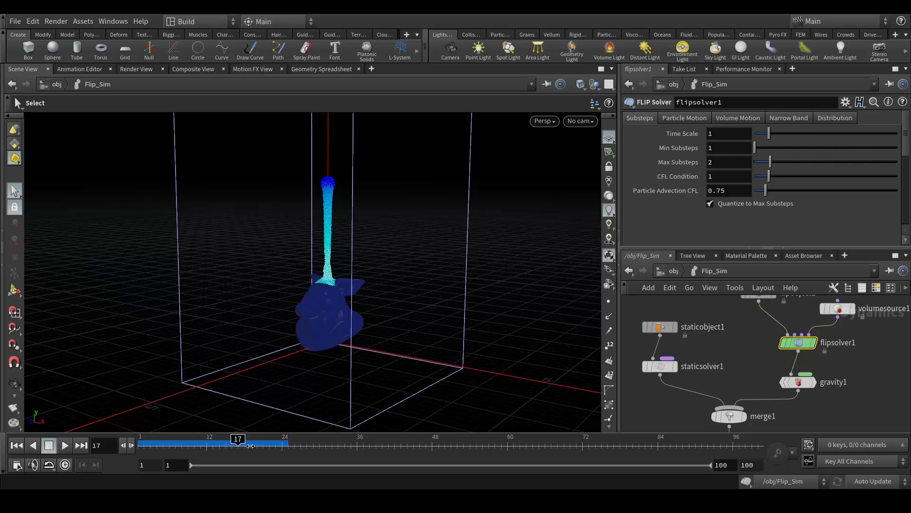
{"action": "left_click_drag", "start_coordinate": [250, 446], "coordinate": [252, 447]}
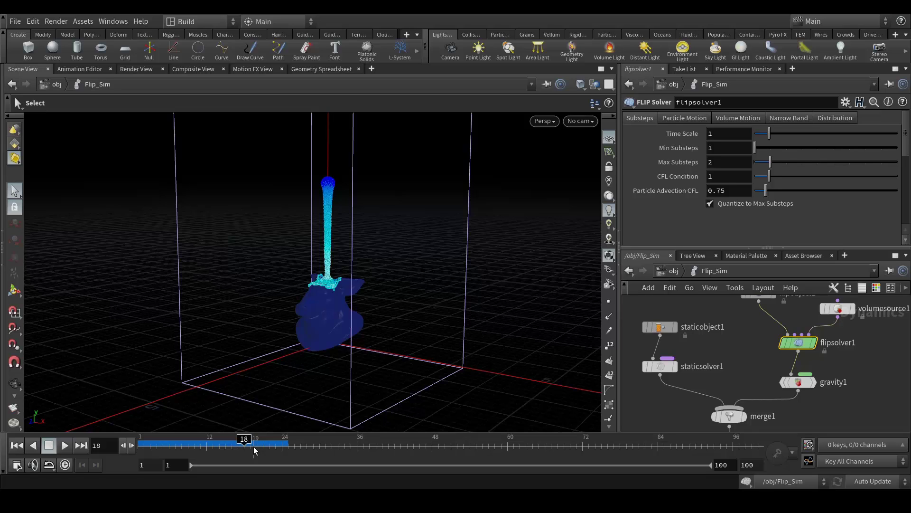
{"action": "left_click", "coordinate": [16, 445]}
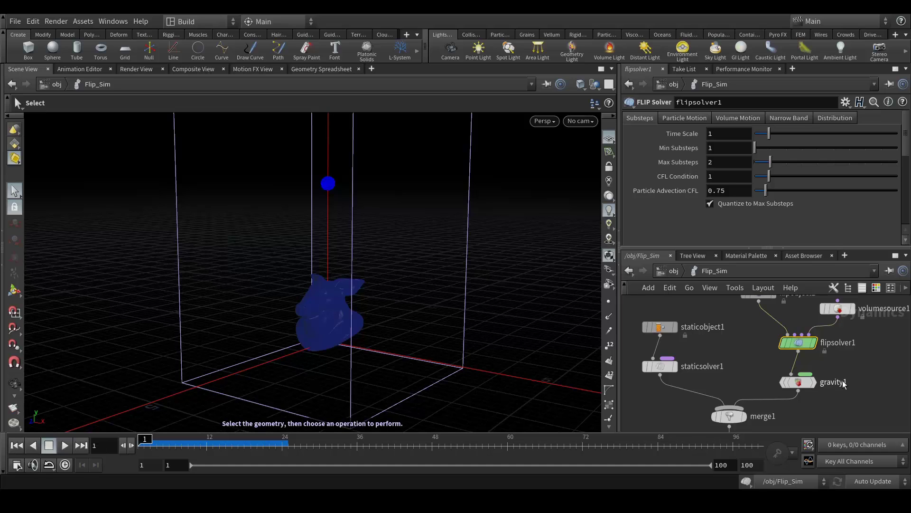
- Turn on Enable Viscosity and Viscosity by Attribute in the FLIP solver's volume motion settings
{"action": "middle_click_drag", "start_coordinate": [876, 355], "coordinate": [848, 376]}
{"action": "scroll", "coordinate": [847, 372], "scroll_direction": "up", "scroll_amount": 2}
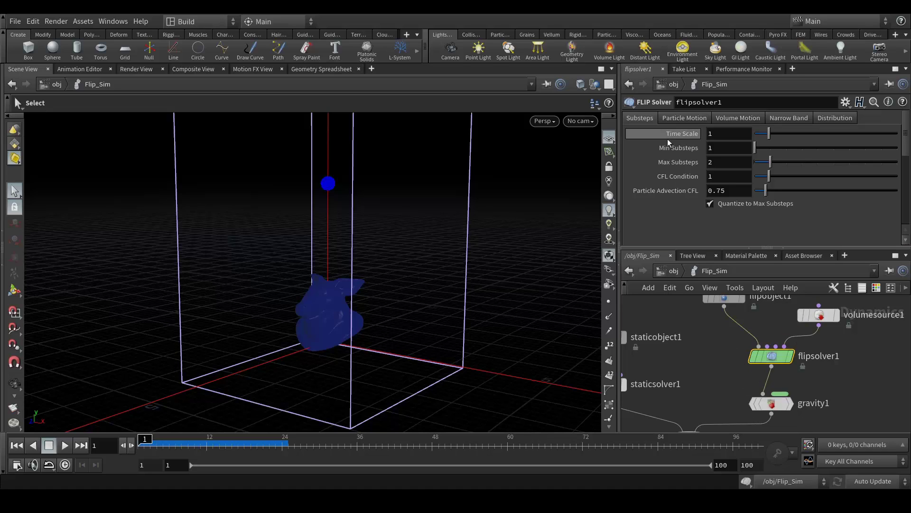
{"action": "left_click", "coordinate": [680, 118]}
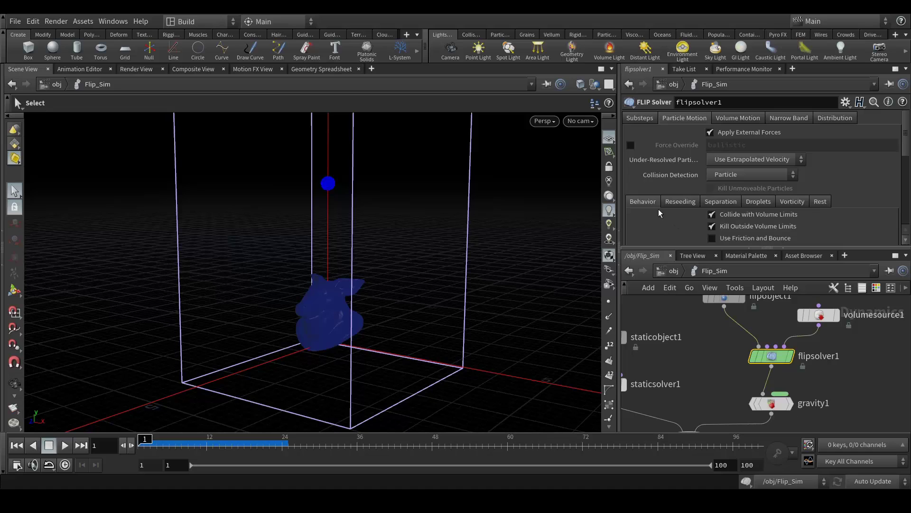
{"action": "left_click", "coordinate": [752, 120]}
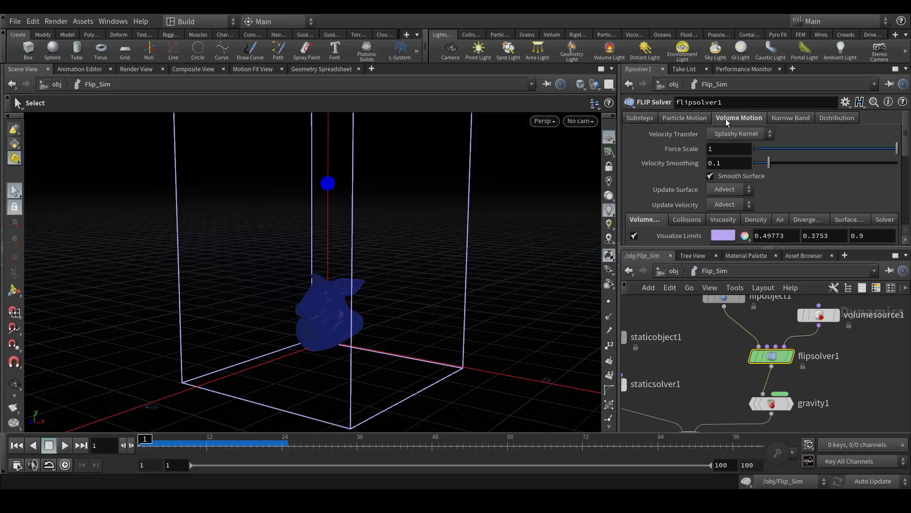
{"action": "left_click", "coordinate": [691, 119]}
{"action": "left_click", "coordinate": [754, 118]}
{"action": "left_click", "coordinate": [734, 220]}
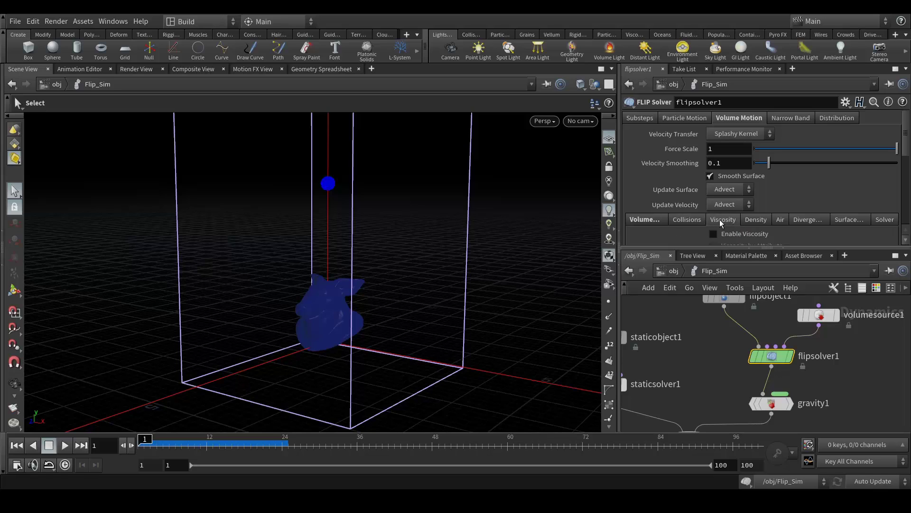
{"action": "scroll", "coordinate": [722, 219], "scroll_direction": "down", "scroll_amount": 2}
{"action": "left_click", "coordinate": [718, 190]}
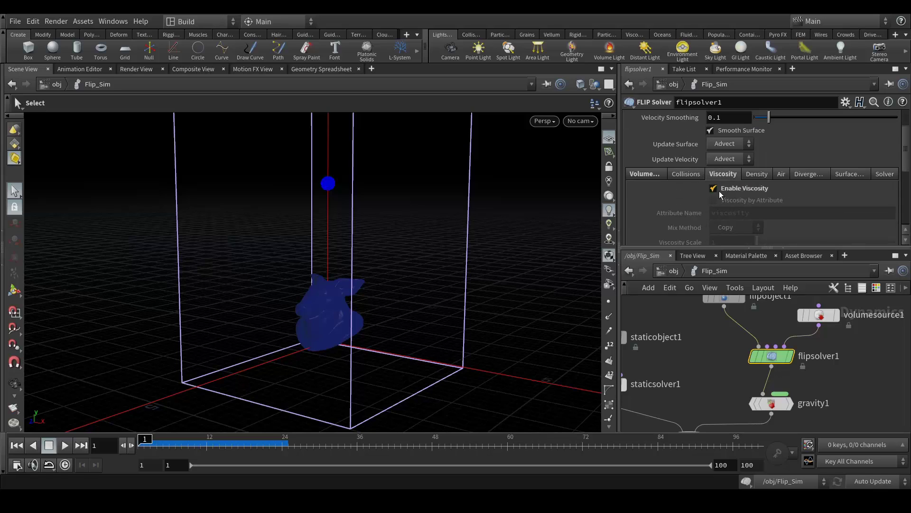
{"action": "left_click", "coordinate": [719, 201]}
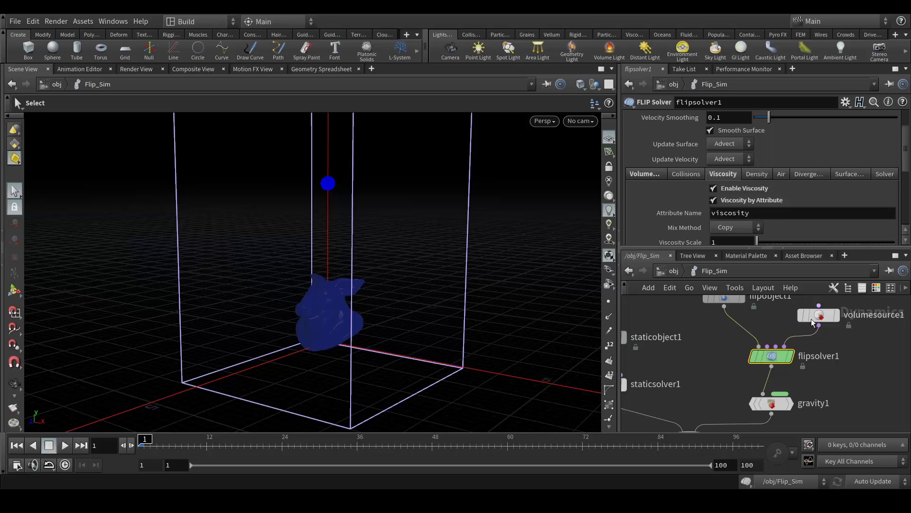
- Set the FLIP object's physical viscosity to 500
{"action": "middle_click_drag", "start_coordinate": [714, 352], "coordinate": [722, 379]}
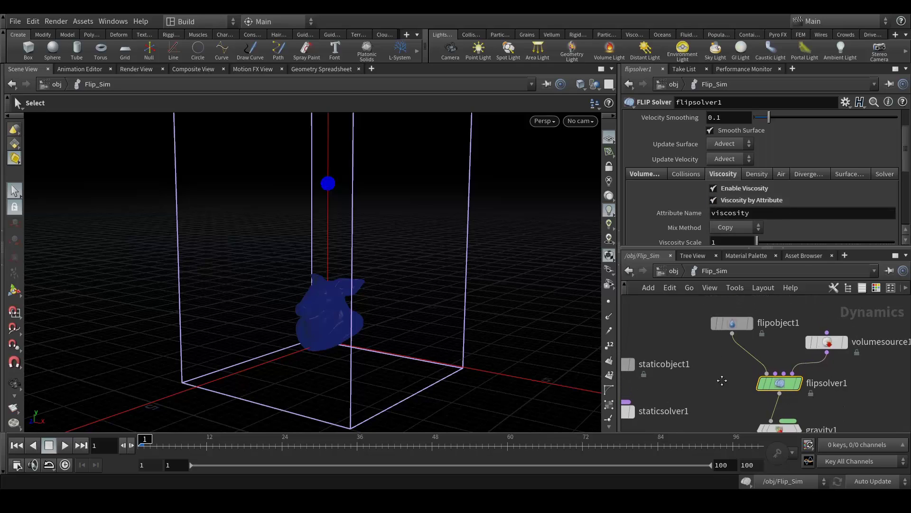
{"action": "left_click", "coordinate": [731, 322]}
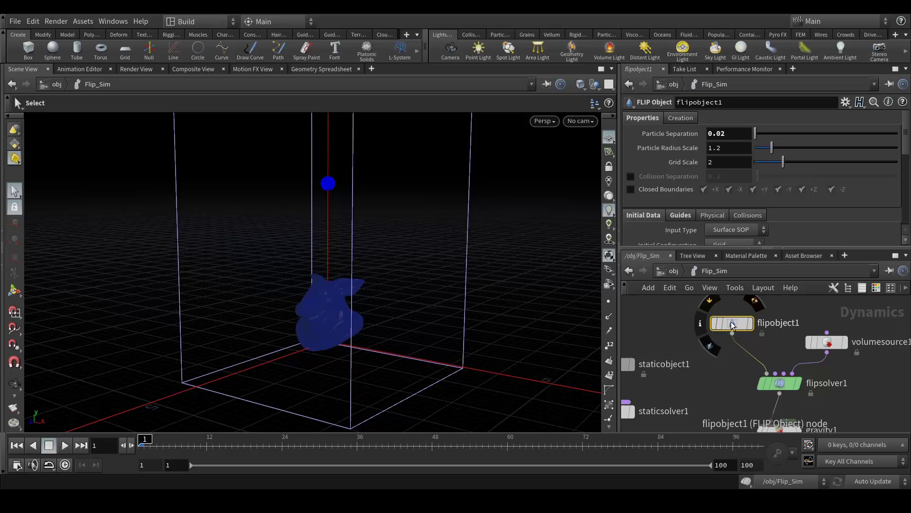
{"action": "left_click", "coordinate": [712, 216]}
{"action": "scroll", "coordinate": [679, 232], "scroll_direction": "down", "scroll_amount": 4}
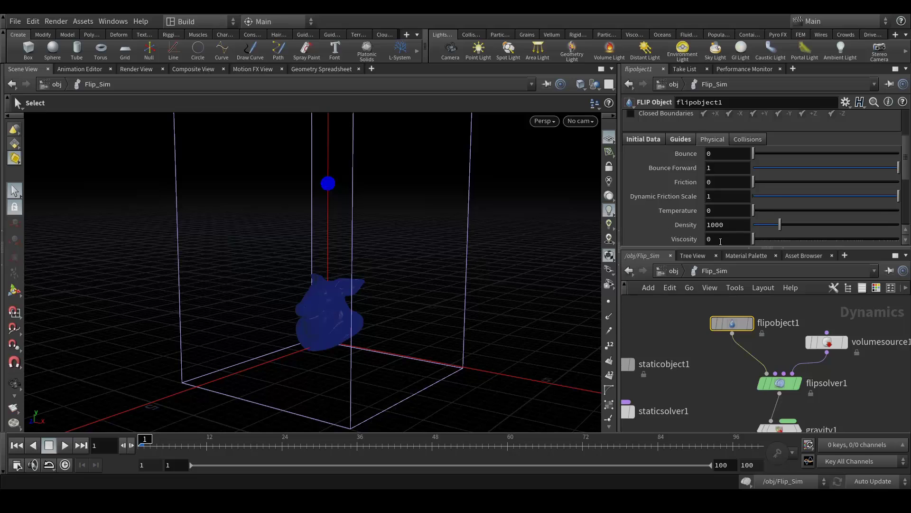
{"action": "scroll", "coordinate": [720, 241], "scroll_direction": "down", "scroll_amount": 2}
{"action": "left_click", "coordinate": [707, 209]}
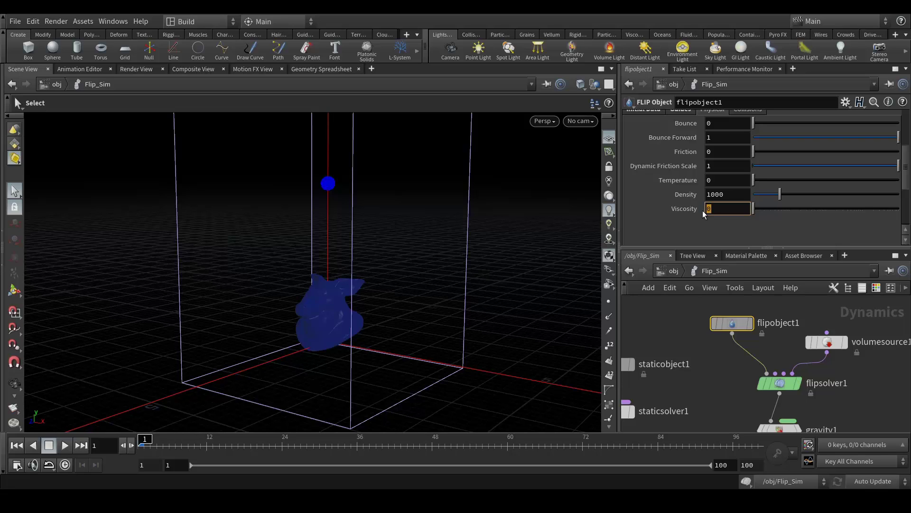
{"action": "type", "text": "500"}
{"action": "key", "text": "Return"}
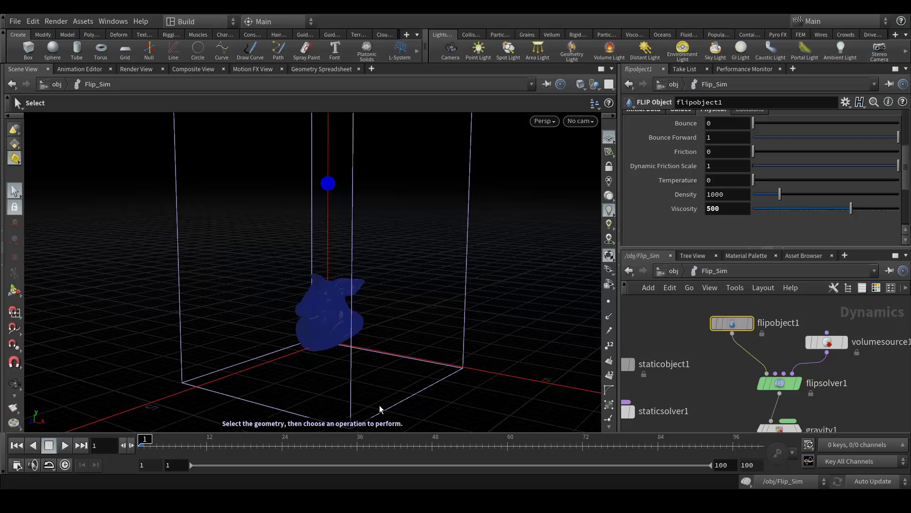
- Simulate the viscous fluid up to frame 70 and scrub through the cached frames, stopping at frame 62
{"action": "left_click", "coordinate": [284, 446]}
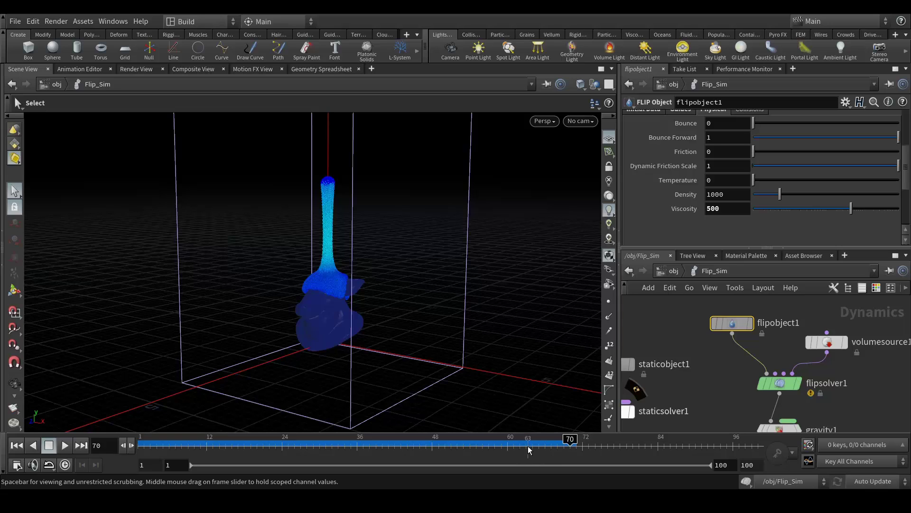
{"action": "left_click_drag", "start_coordinate": [528, 450], "coordinate": [238, 450]}
{"action": "left_click_drag", "start_coordinate": [468, 450], "coordinate": [520, 450]}
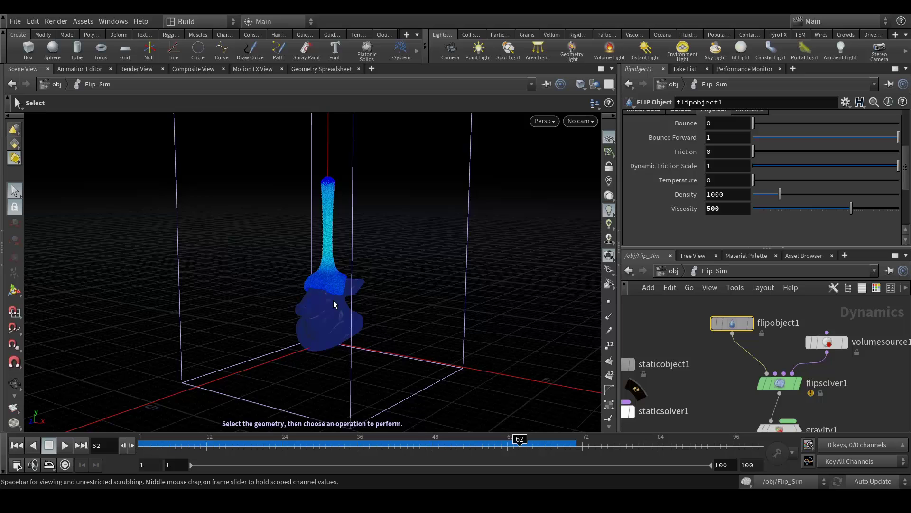
- Examine close up how the viscous fluid settles on the pig head between frames 61 and 66
{"action": "scroll", "coordinate": [334, 300], "scroll_direction": "up", "scroll_amount": 12}
{"action": "scroll", "coordinate": [338, 298], "scroll_direction": "down", "scroll_amount": 5}
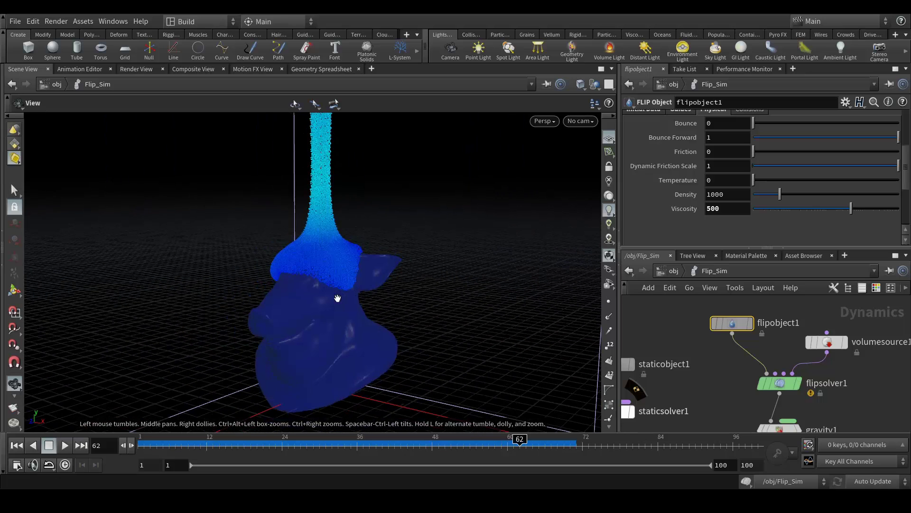
{"action": "key", "text": "s"}
{"action": "left_click_drag", "start_coordinate": [497, 443], "coordinate": [545, 443]}
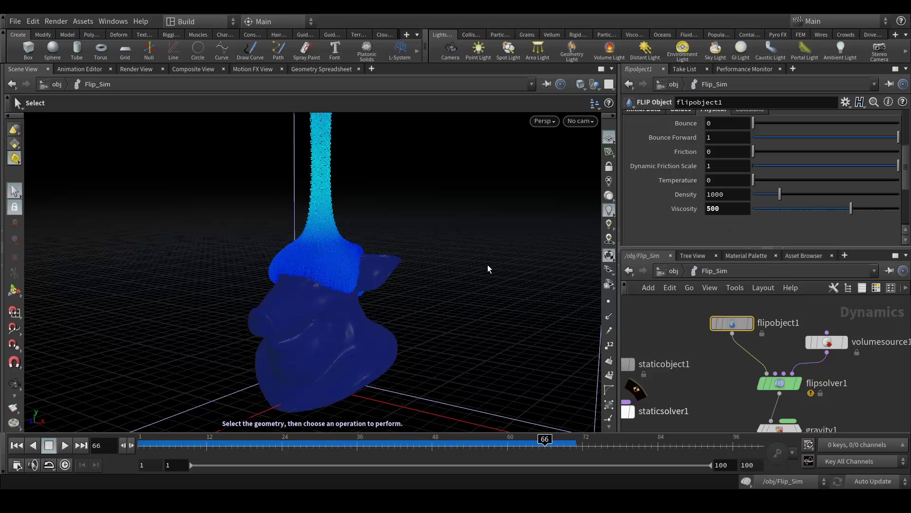
{"action": "left_click_drag", "start_coordinate": [560, 444], "coordinate": [514, 445]}
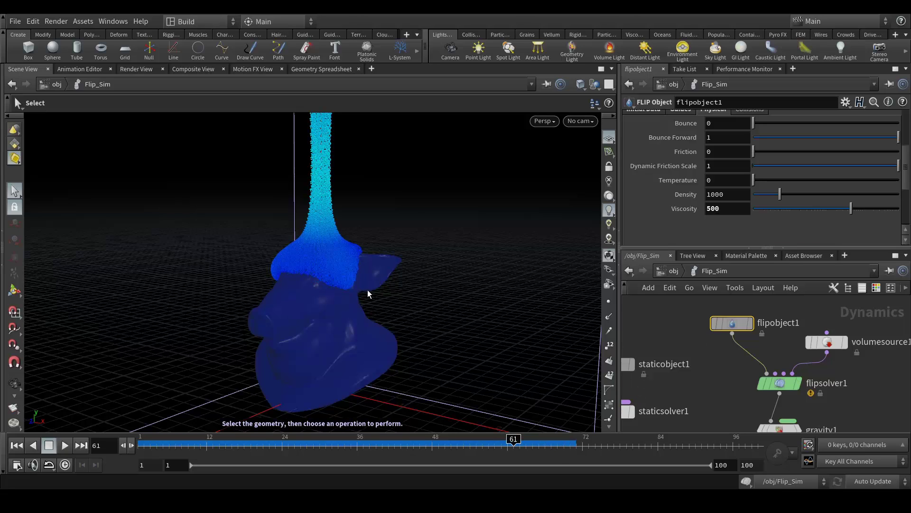
- Reframe the view on the full fluid stream and pig head, and inspect the simulation at frame 60
{"action": "key", "text": "Escape"}
{"action": "left_click_drag", "start_coordinate": [304, 249], "coordinate": [312, 248]}
{"action": "right_click_drag", "start_coordinate": [311, 248], "coordinate": [329, 213]}
{"action": "middle_click_drag", "start_coordinate": [330, 214], "coordinate": [343, 246]}
{"action": "scroll", "coordinate": [340, 246], "scroll_direction": "up", "scroll_amount": 3}
{"action": "key", "text": "s"}
{"action": "left_click", "coordinate": [507, 444]}
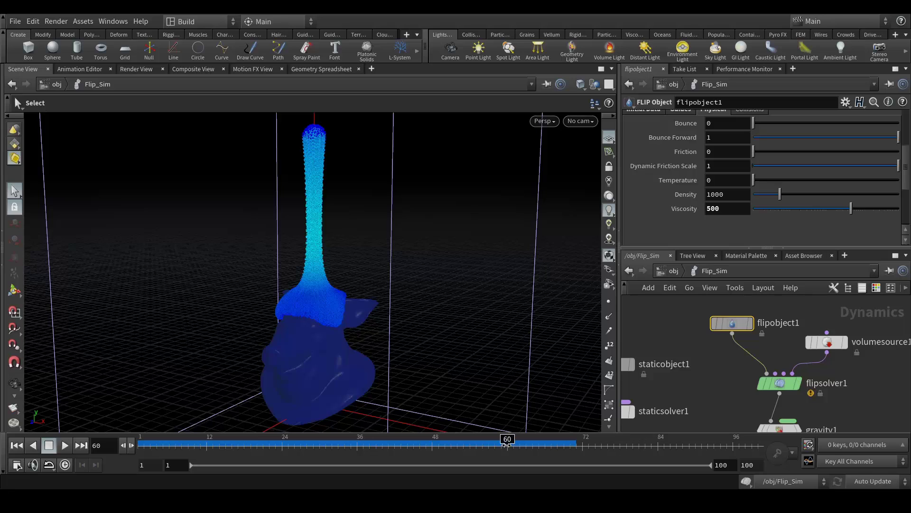